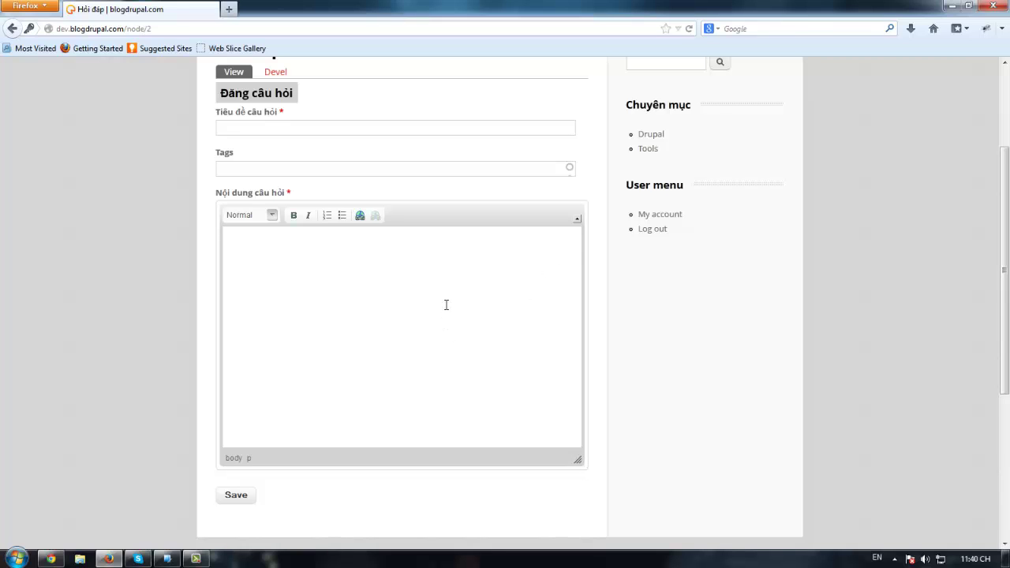
pyautogui.scroll(-2, 524, 310)
pyautogui.scroll(4, 280, 287)
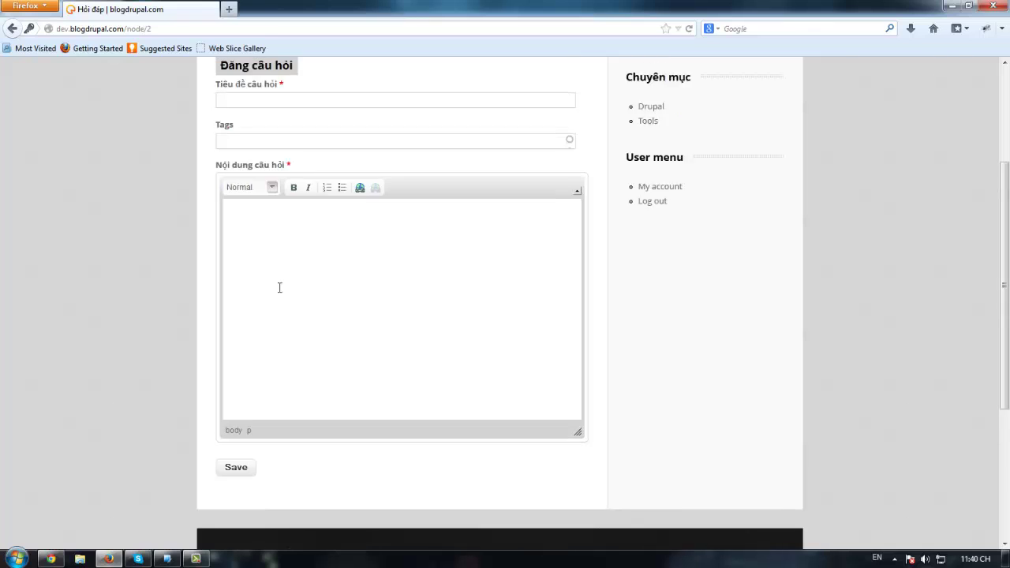
pyautogui.scroll(-2, 198, 289)
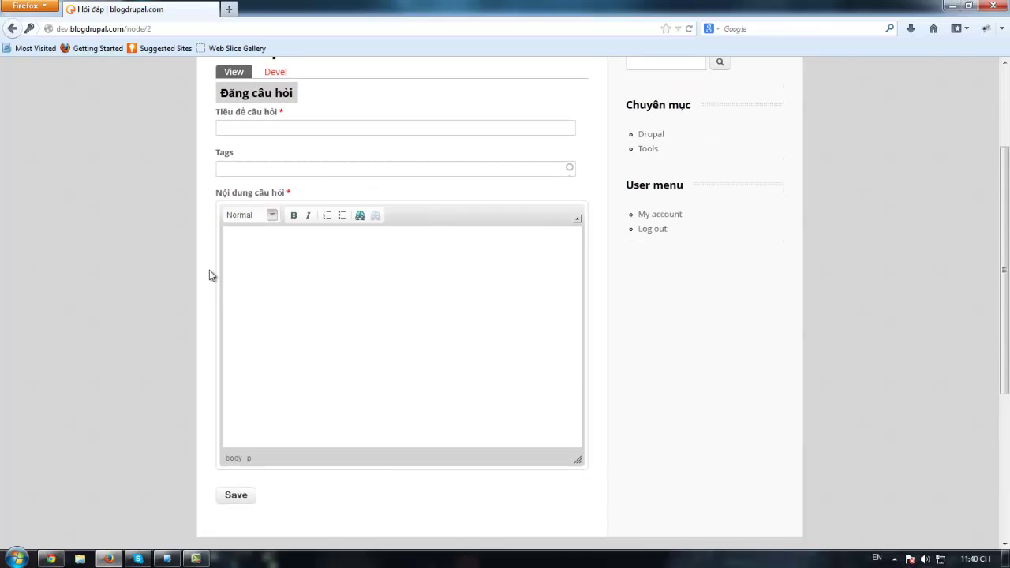
# Step: Switch to Chrome, filter the site's admin content list by type Question, and reset the filter
pyautogui.click(50, 559)
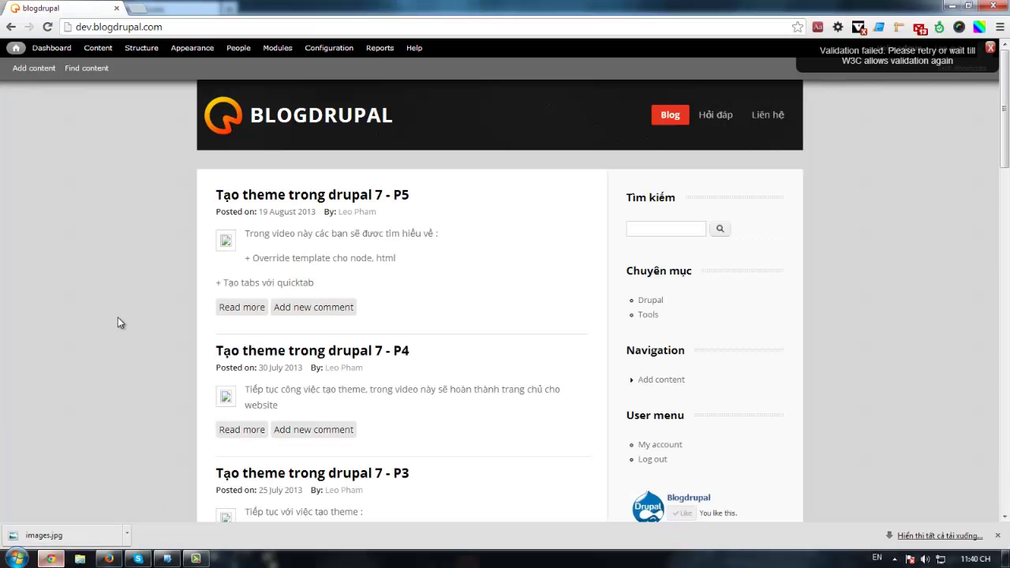
pyautogui.click(100, 49)
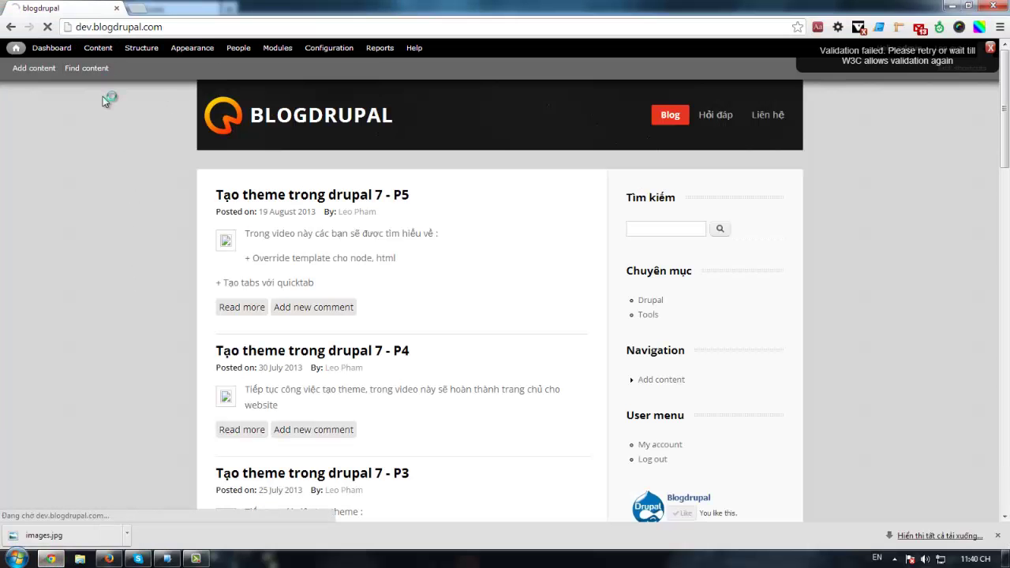
pyautogui.click(168, 222)
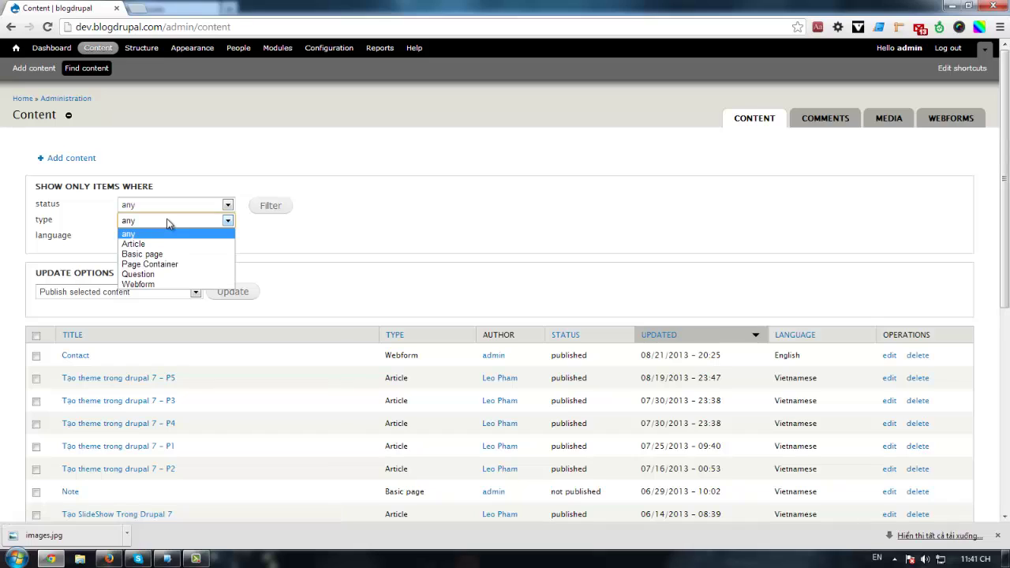
pyautogui.click(174, 276)
pyautogui.click(271, 206)
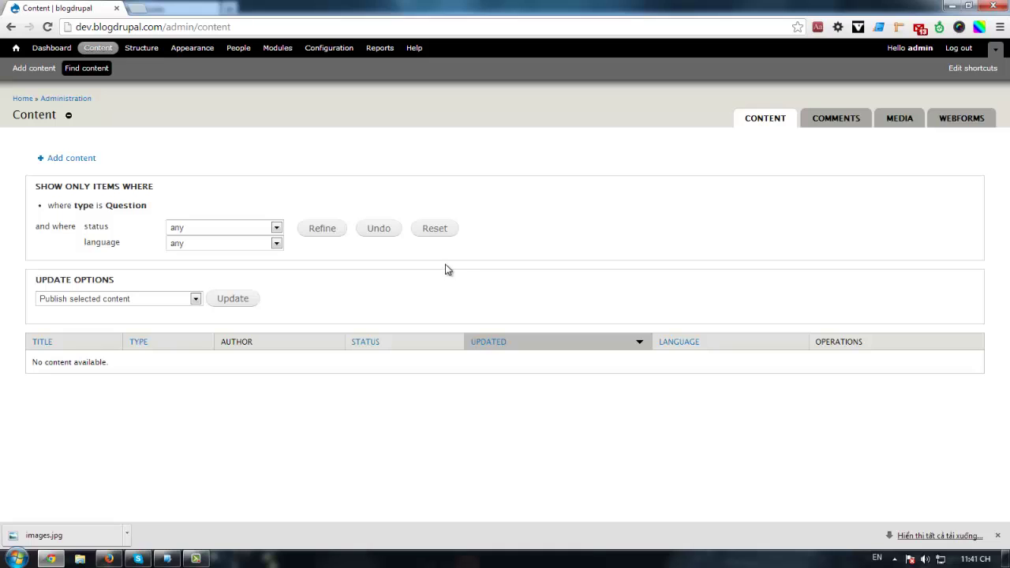
pyautogui.click(441, 235)
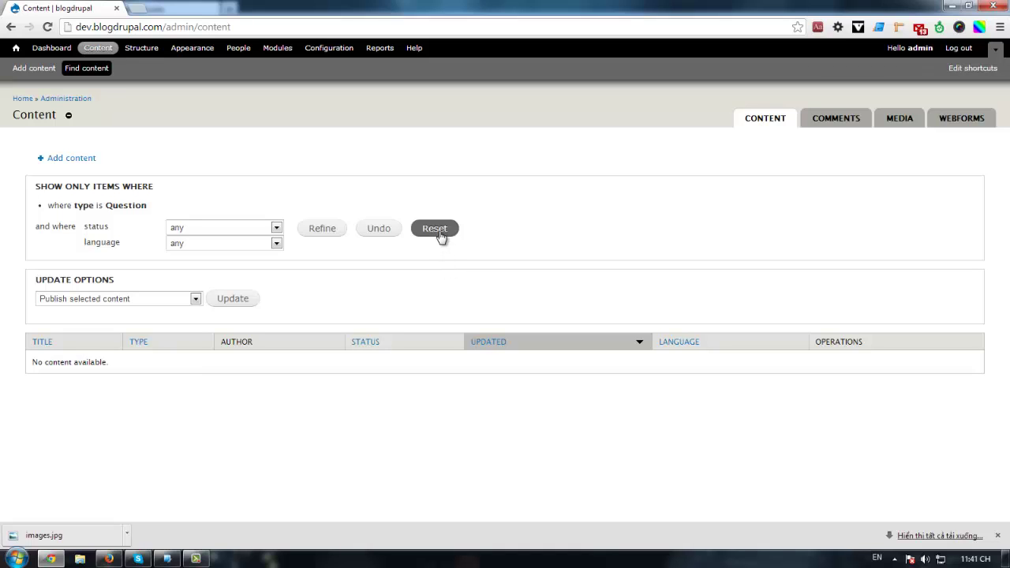
# Step: Switch to Firefox and review the question form on the Hỏi đáp page, including its title, tags and body fields
pyautogui.click(109, 559)
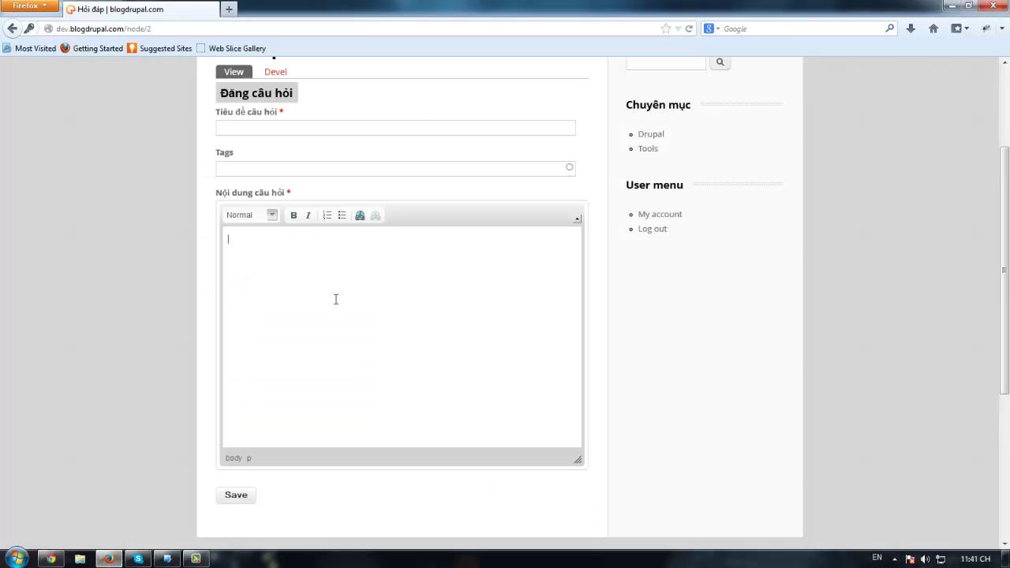
pyautogui.scroll(4, 464, 369)
pyautogui.scroll(-4, 480, 345)
pyautogui.scroll(1, 778, 318)
pyautogui.scroll(3, 759, 353)
pyautogui.scroll(-4, 773, 348)
pyautogui.scroll(3, 786, 250)
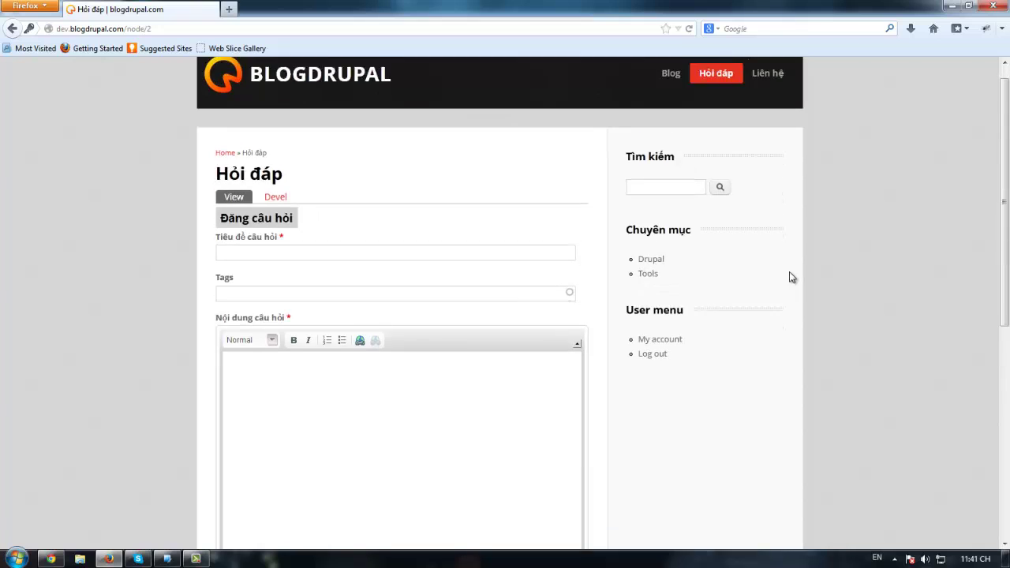
pyautogui.scroll(-6, 792, 276)
pyautogui.scroll(3, 802, 251)
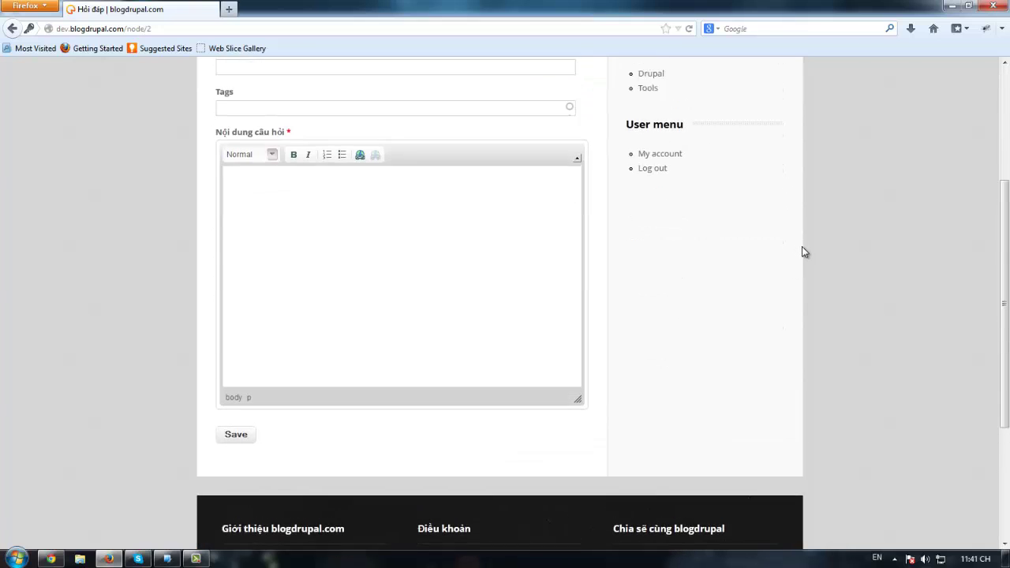
# Step: Switch to Chrome, open the site's modules list in a new tab, and filter it for "form block"
pyautogui.click(50, 559)
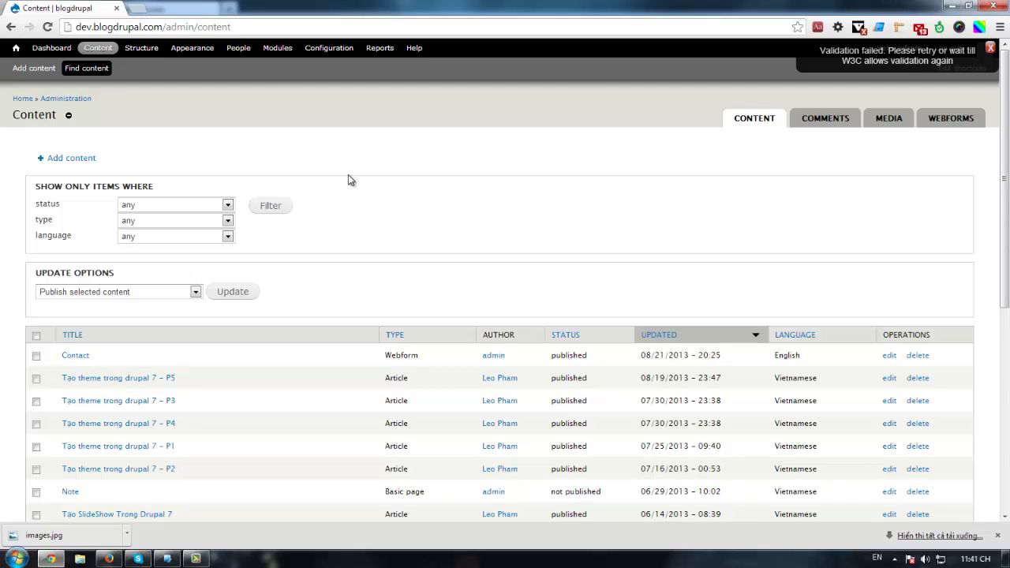
pyautogui.middleClick(277, 47)
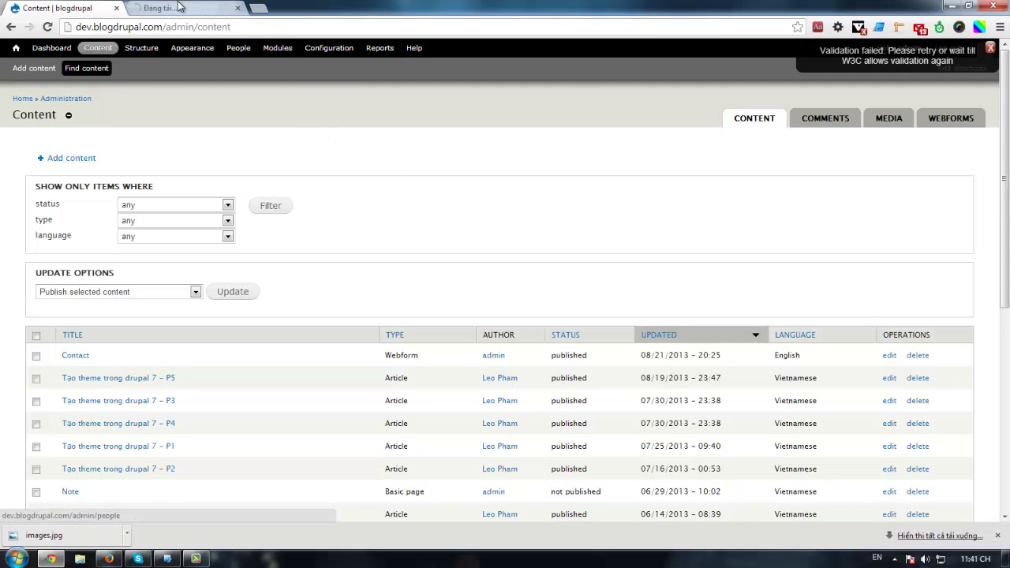
pyautogui.click(182, 9)
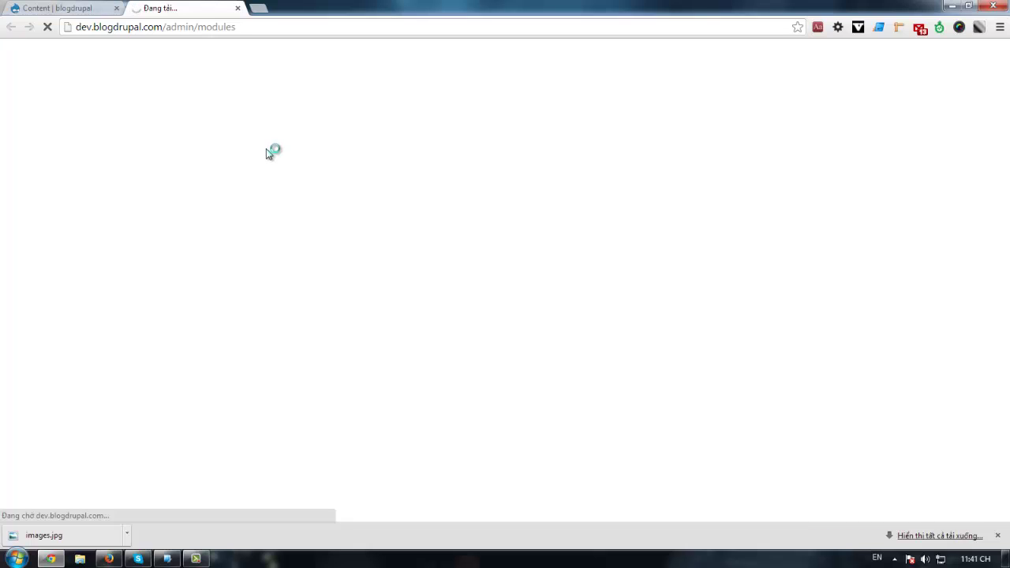
pyautogui.click(75, 7)
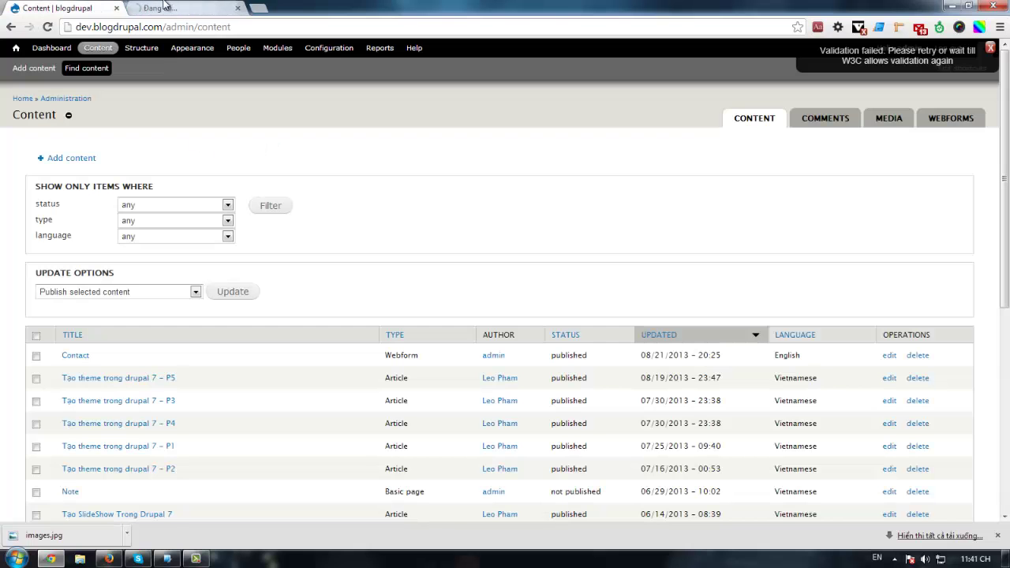
pyautogui.click(166, 7)
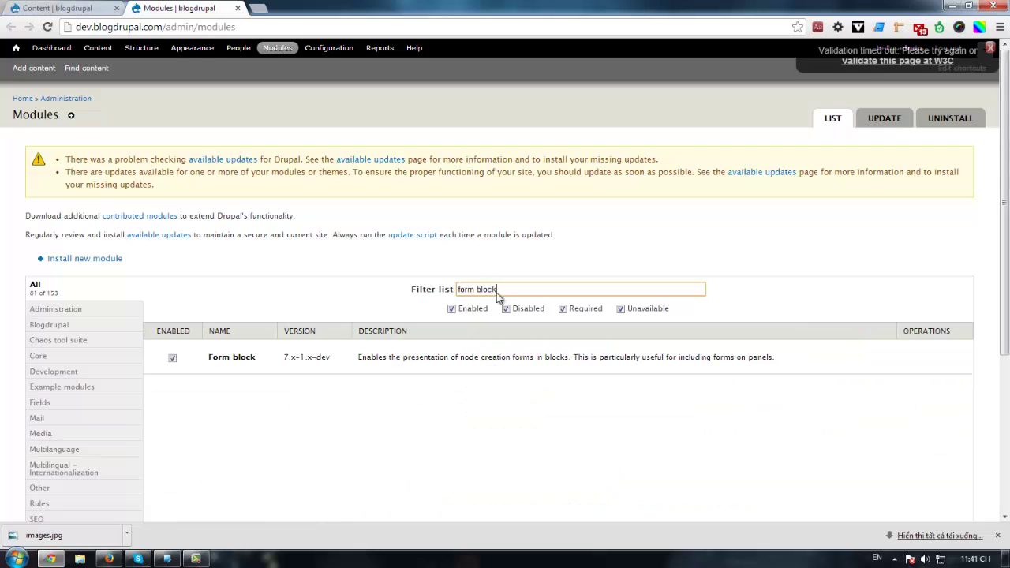
# Step: Read the description of the Form block module in the filtered modules list
pyautogui.scroll(-1, 278, 302)
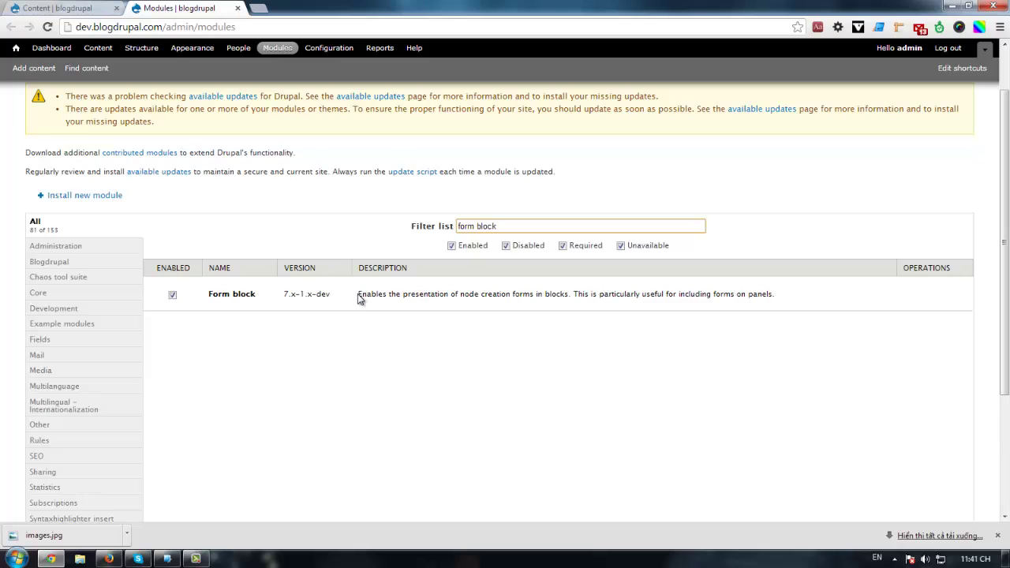
pyautogui.moveTo(358, 294); pyautogui.dragTo(800, 294)
pyautogui.click(740, 355)
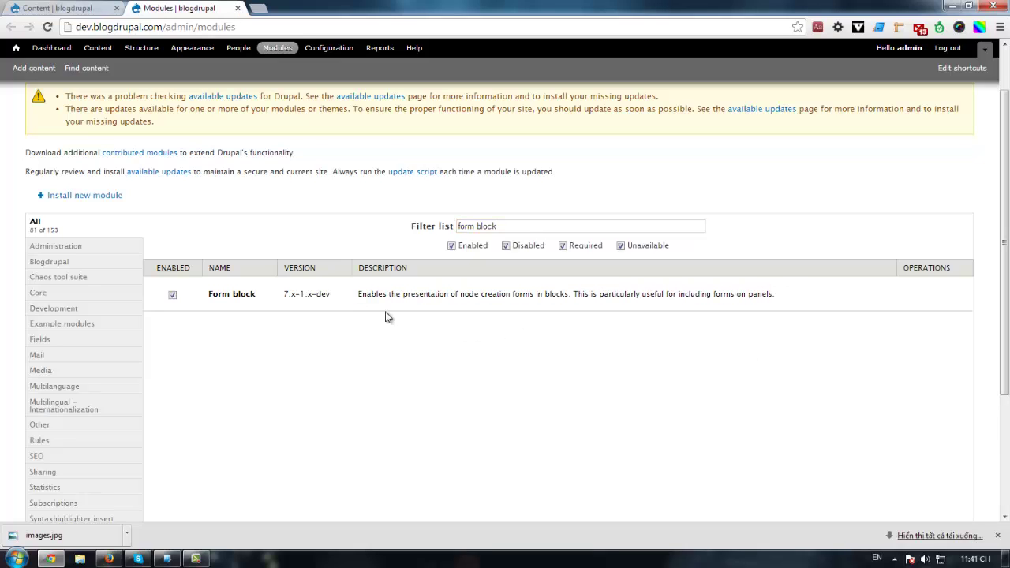
pyautogui.moveTo(358, 294); pyautogui.dragTo(411, 289)
# Step: Search Google in a new tab for "drupal 7 form block" and open the Form Block project page on drupal.org
pyautogui.click(258, 8)
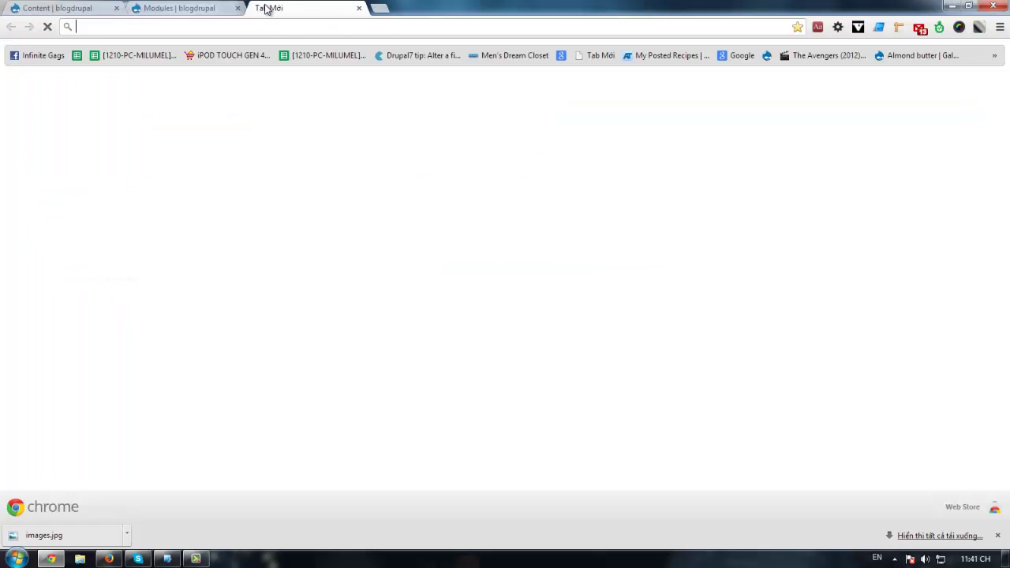
pyautogui.write('dru')
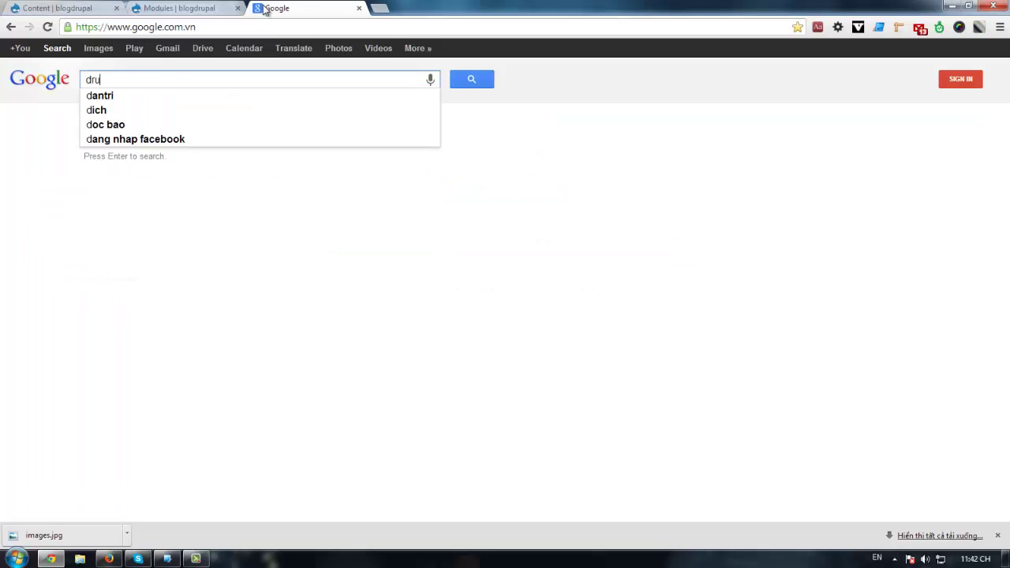
pyautogui.write('pal 7 fo')
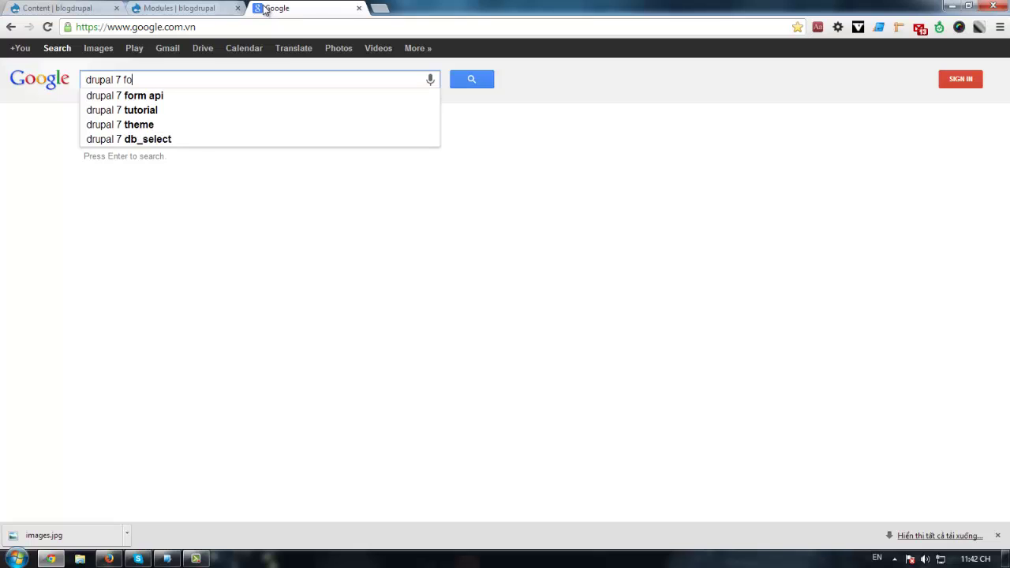
pyautogui.write('rm block')
pyautogui.press('Return')
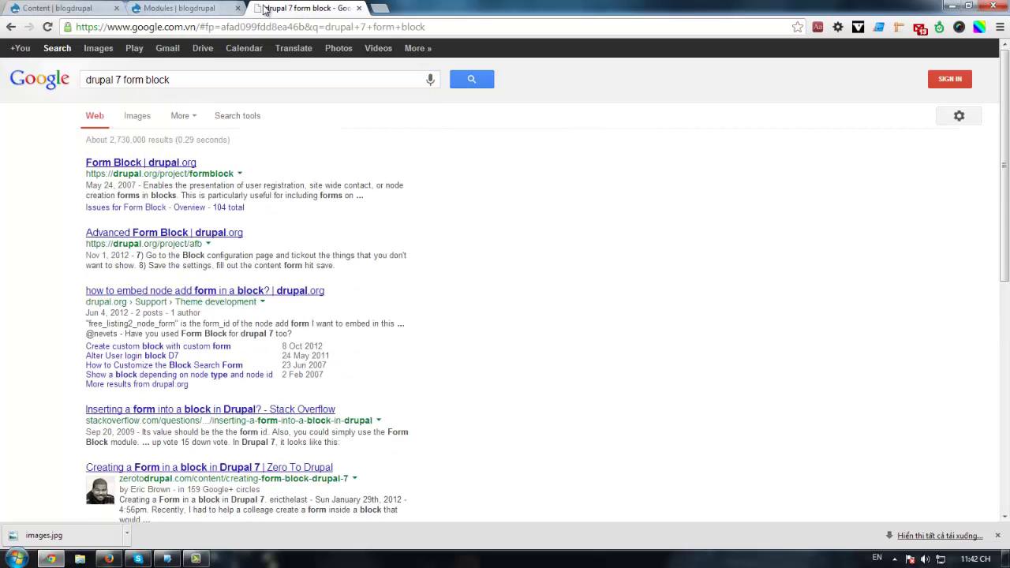
pyautogui.click(158, 170)
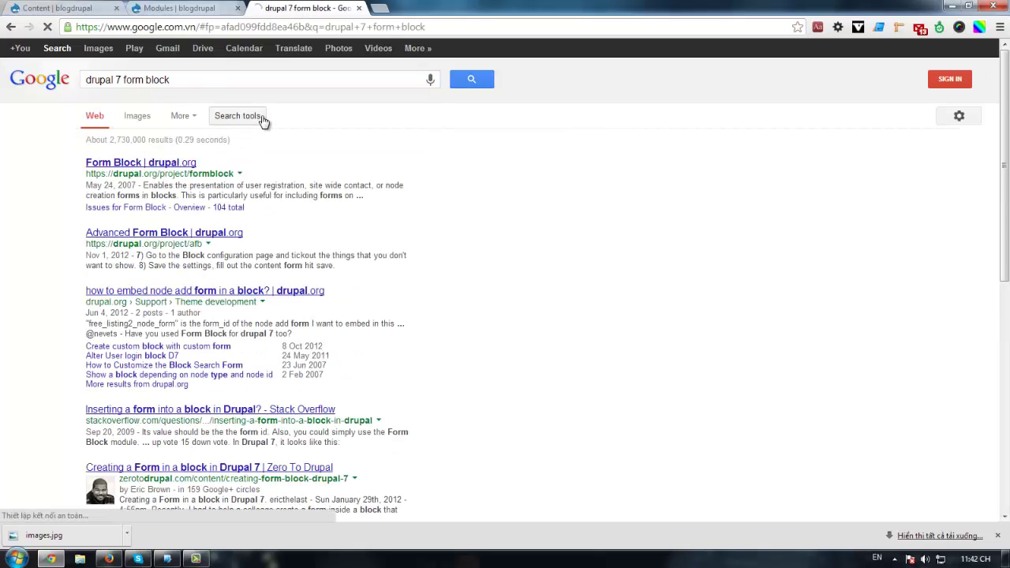
# Step: Examine the Form Block project's description and downloads, especially the 7.x-1.x-dev development release
pyautogui.scroll(-3, 204, 180)
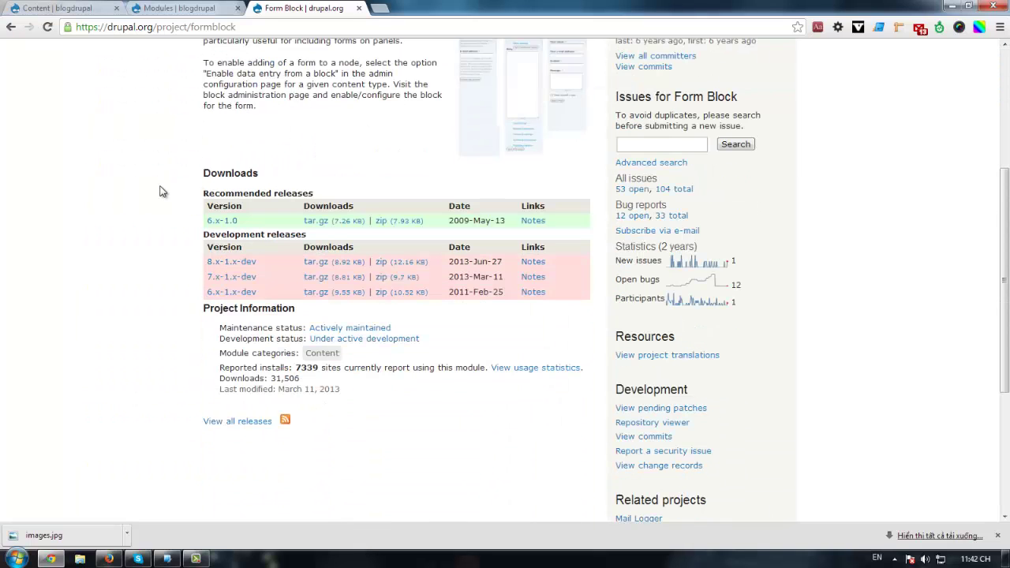
pyautogui.scroll(-3, 170, 225)
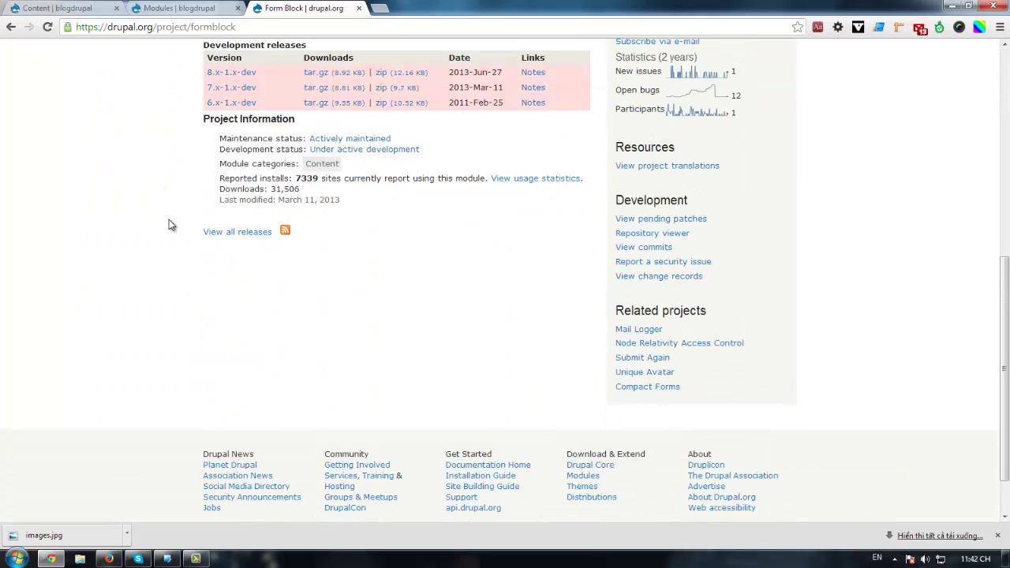
pyautogui.scroll(3, 168, 225)
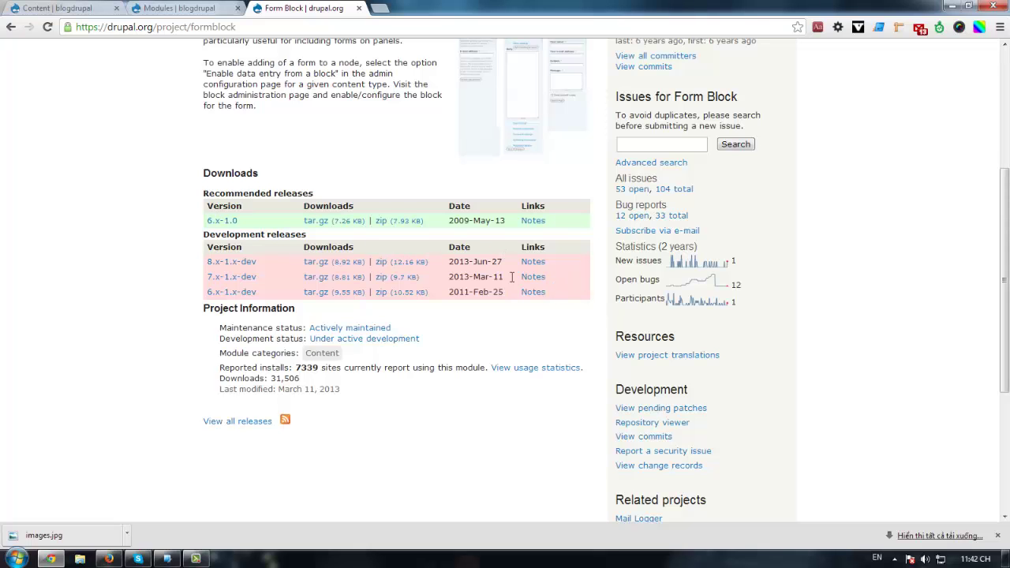
pyautogui.moveTo(584, 278); pyautogui.dragTo(207, 281)
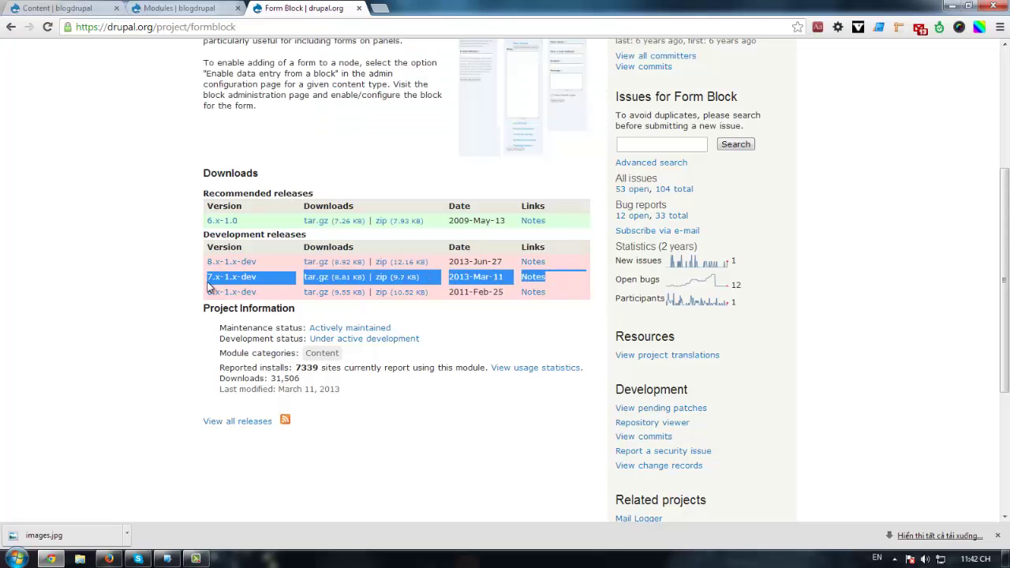
pyautogui.click(154, 294)
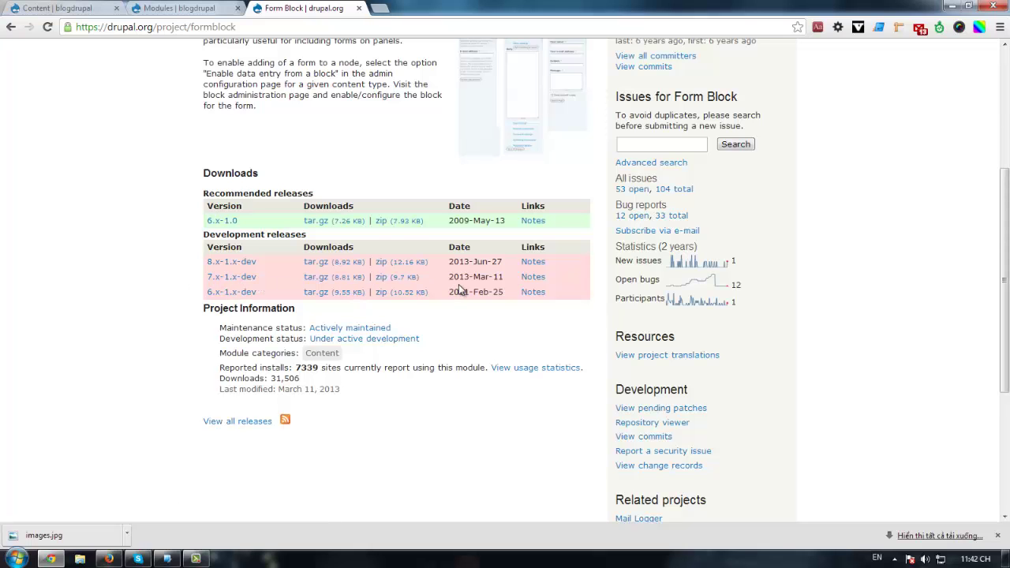
pyautogui.scroll(2, 147, 275)
pyautogui.scroll(-2, 122, 240)
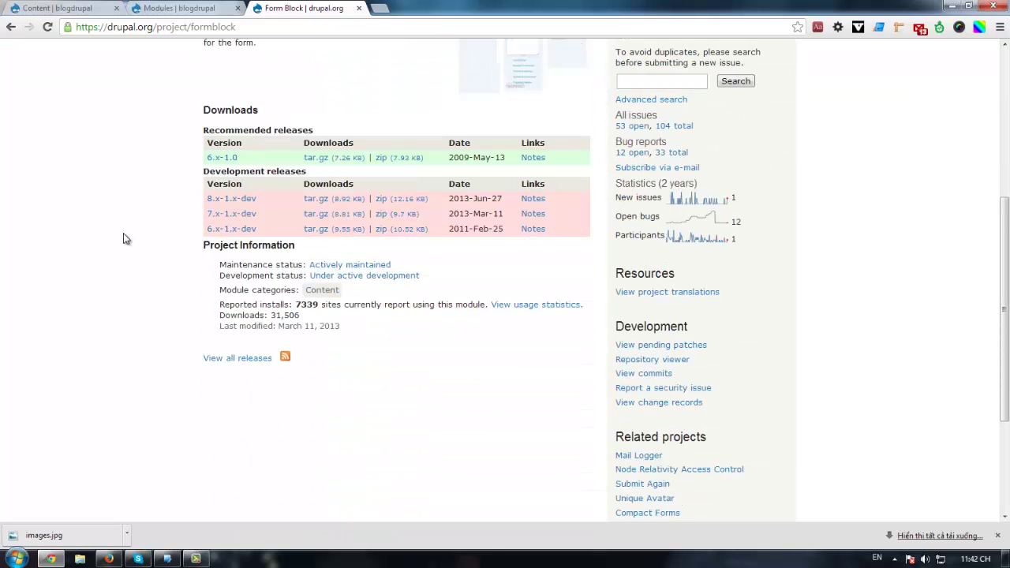
pyautogui.scroll(2, 131, 258)
pyautogui.scroll(-5, 173, 191)
pyautogui.scroll(4, 183, 188)
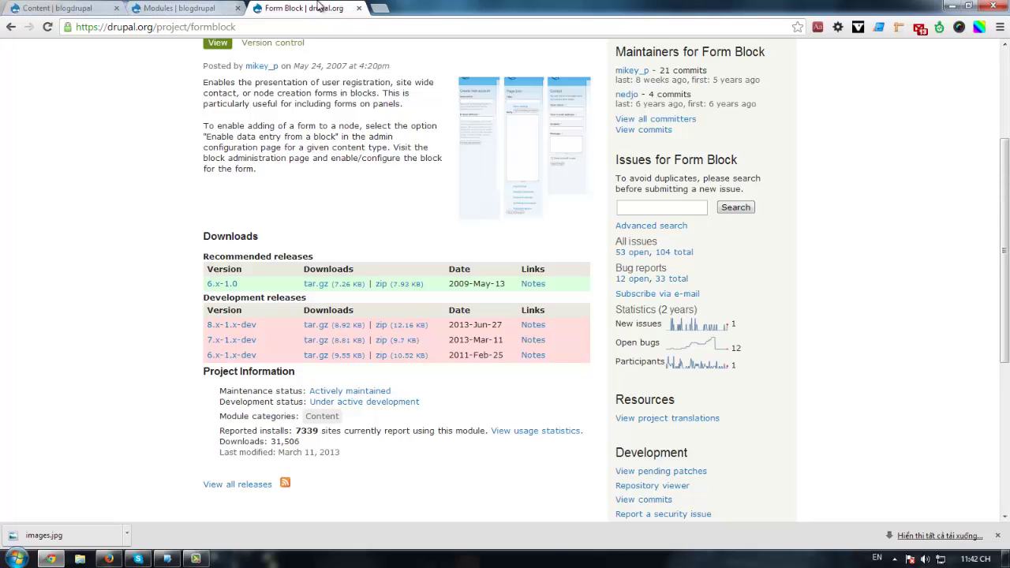
# Step: Close the Form Block project page, then deselect and reselect the Form block module in the modules list
pyautogui.click(229, 8)
pyautogui.click(296, 318)
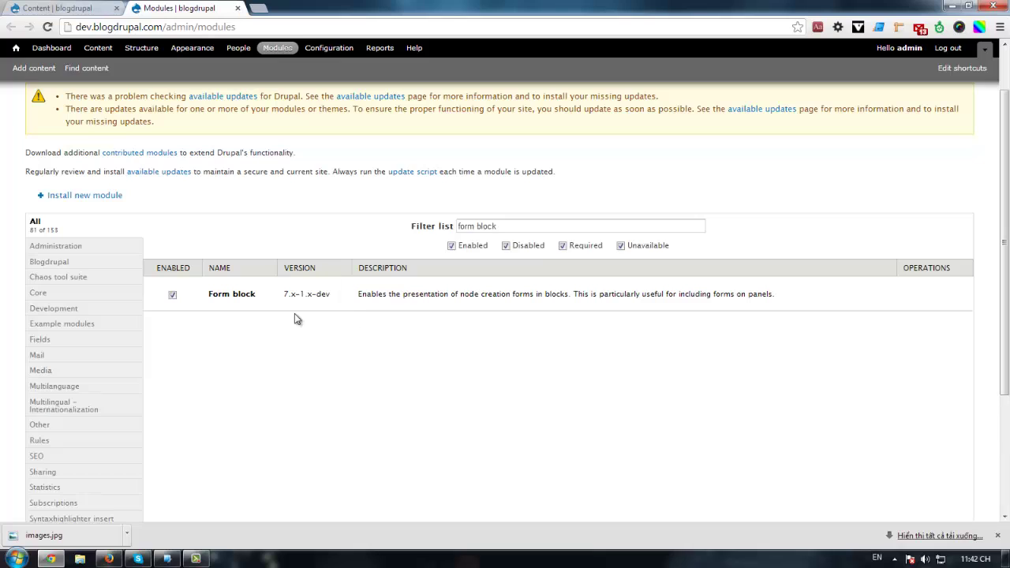
pyautogui.click(211, 300)
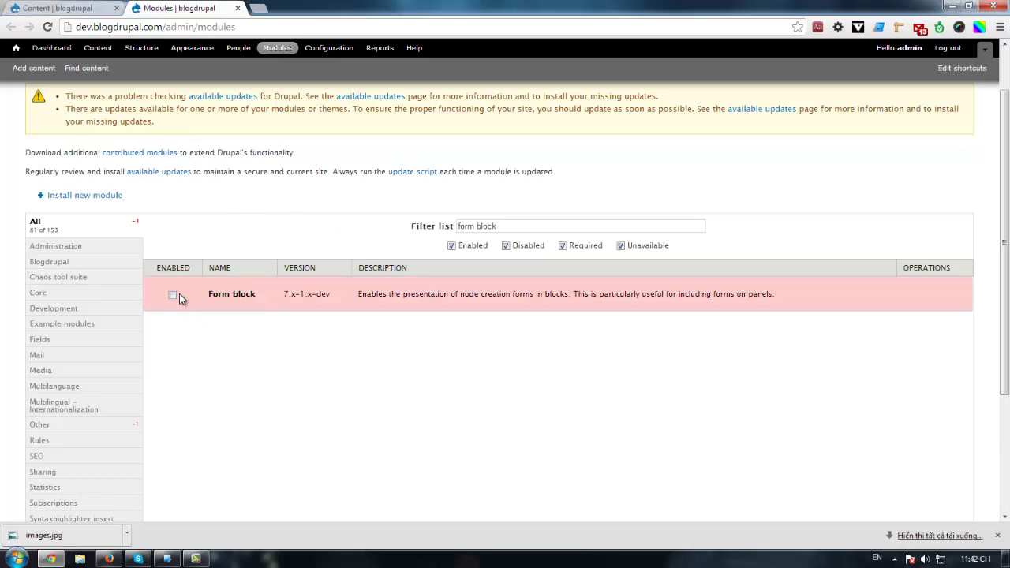
pyautogui.click(173, 296)
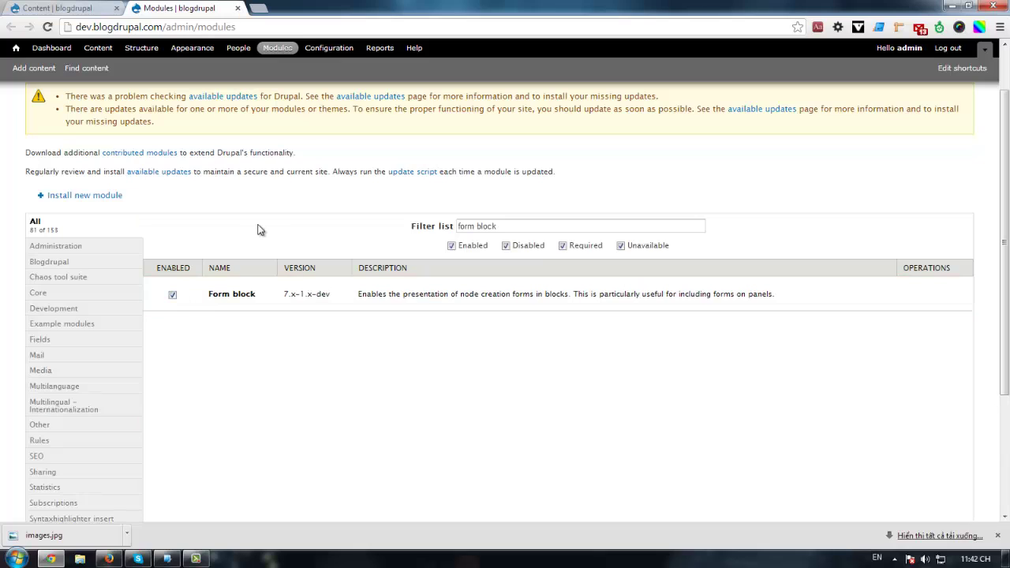
# Step: Go to the site's content types and open the form for adding a new content type
pyautogui.click(146, 49)
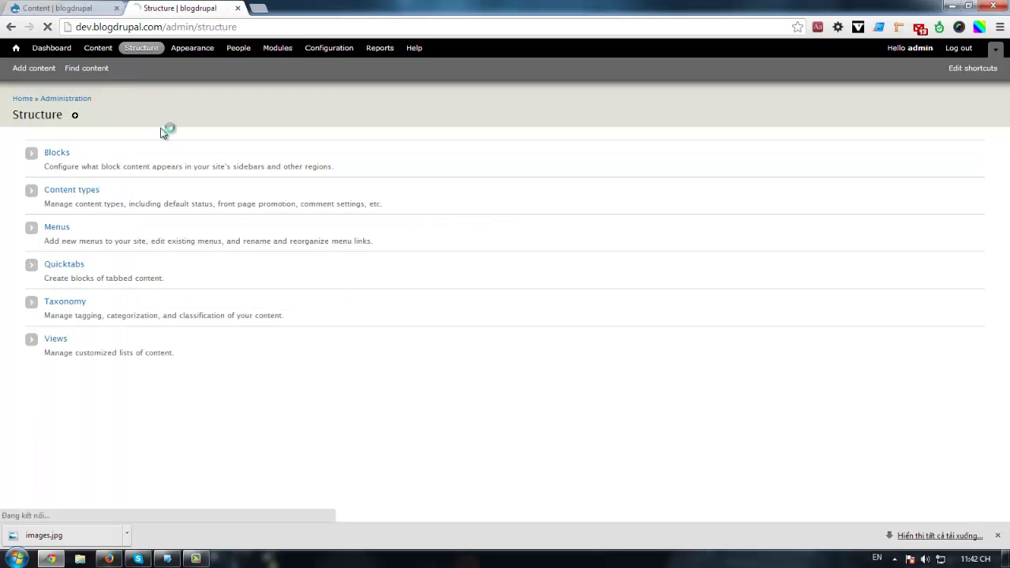
pyautogui.click(83, 190)
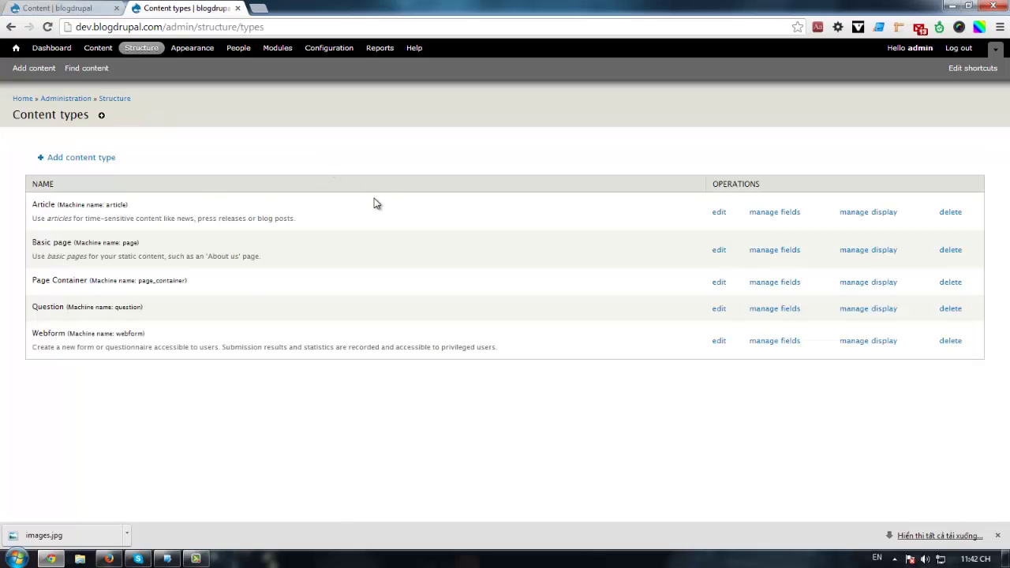
pyautogui.click(103, 158)
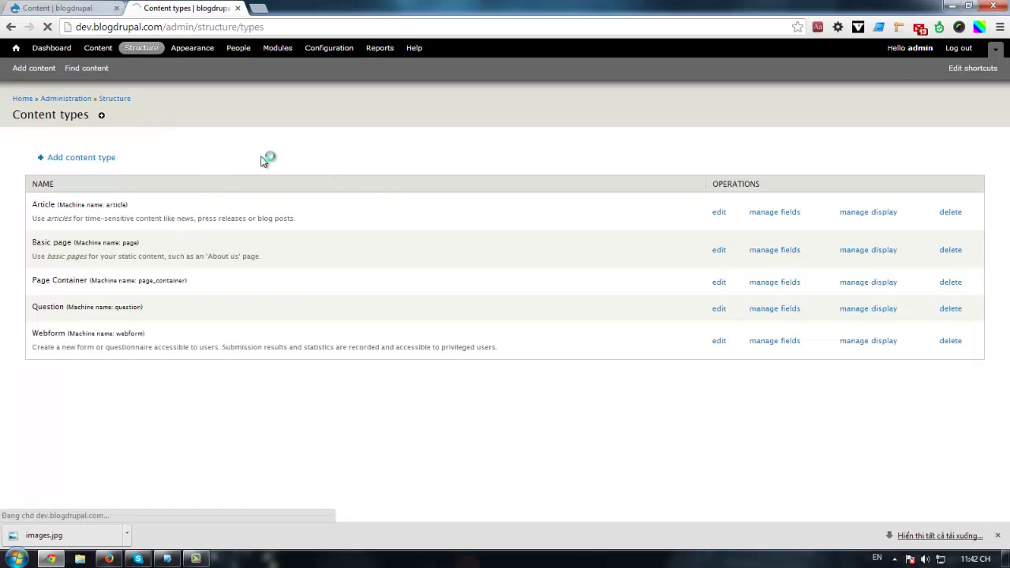
# Step: Name the new content type "User Post"
pyautogui.scroll(-2, 260, 193)
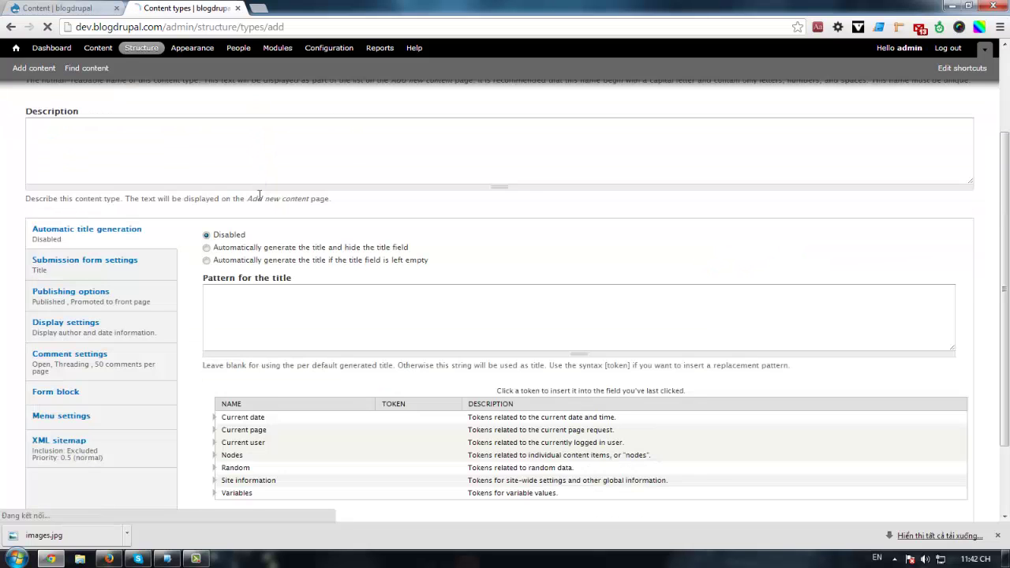
pyautogui.scroll(-1, 259, 194)
pyautogui.scroll(3, 158, 193)
pyautogui.click(82, 190)
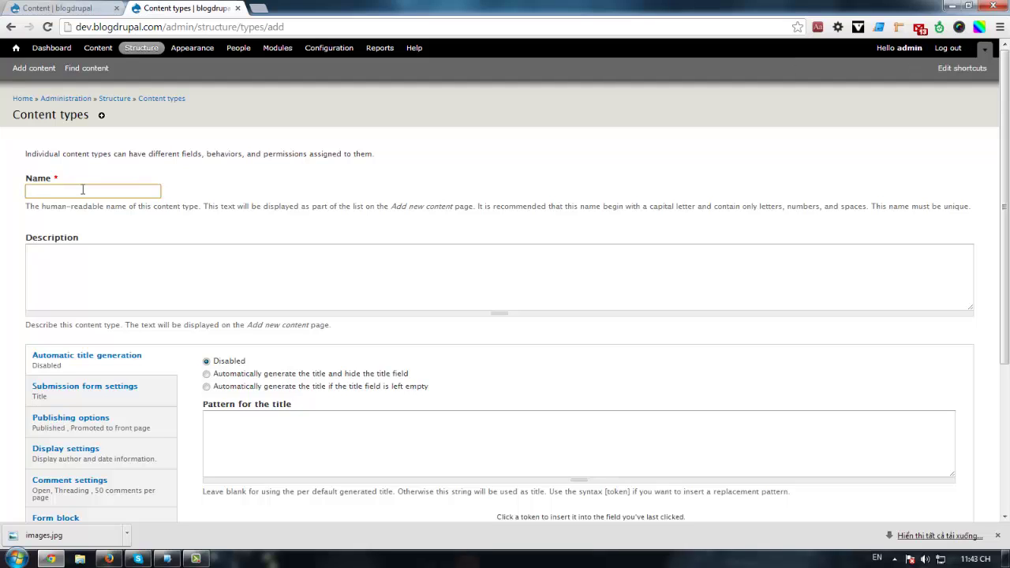
pyautogui.write('U')
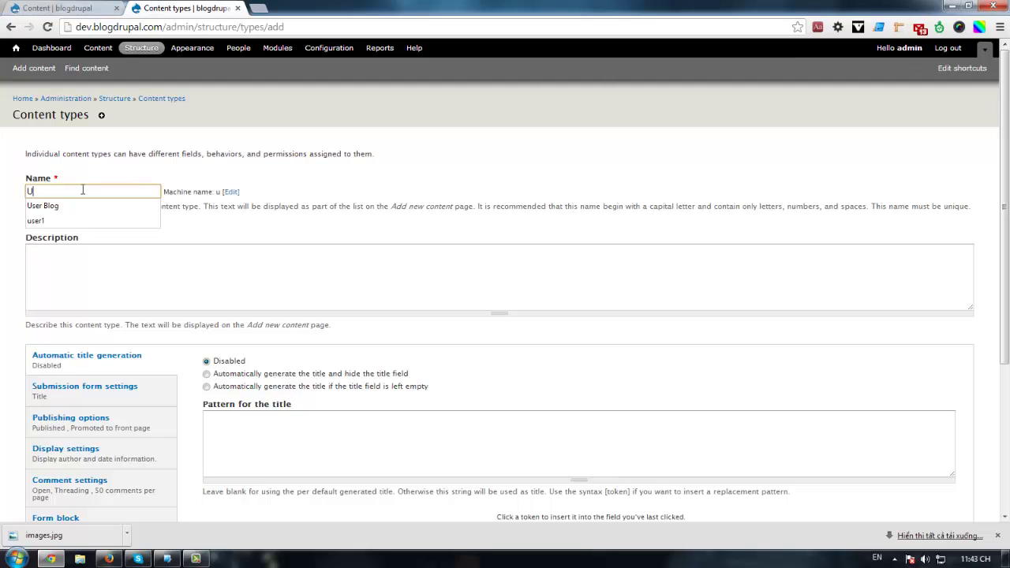
pyautogui.write('ser Post')
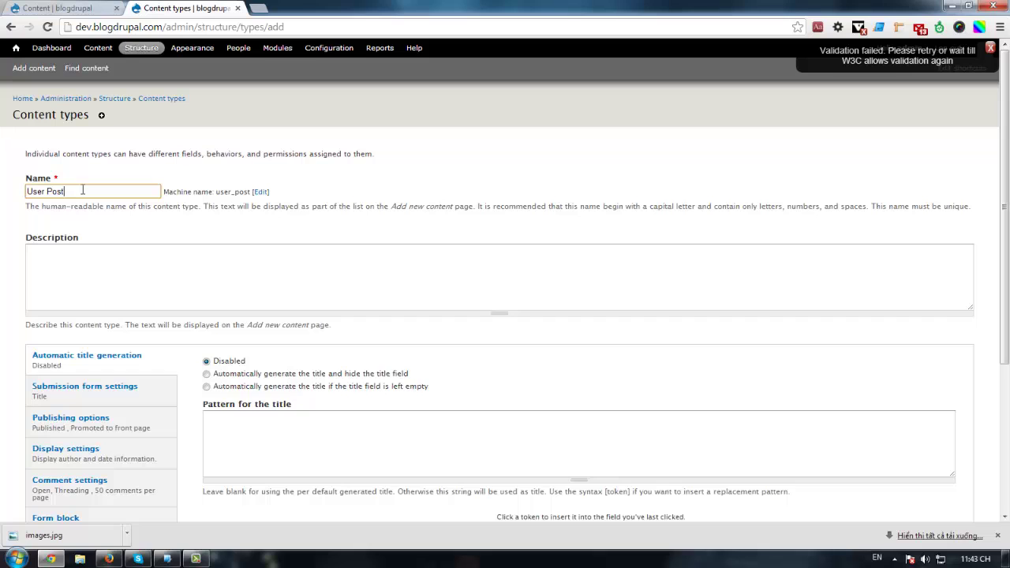
pyautogui.hotkey('ctrl', 'a')
pyautogui.click(99, 190)
pyautogui.hotkey('ctrl', 'a')
# Step: Turn off the Published and Promoted to front page defaults, then save the content type and proceed to adding fields
pyautogui.scroll(-3, 237, 296)
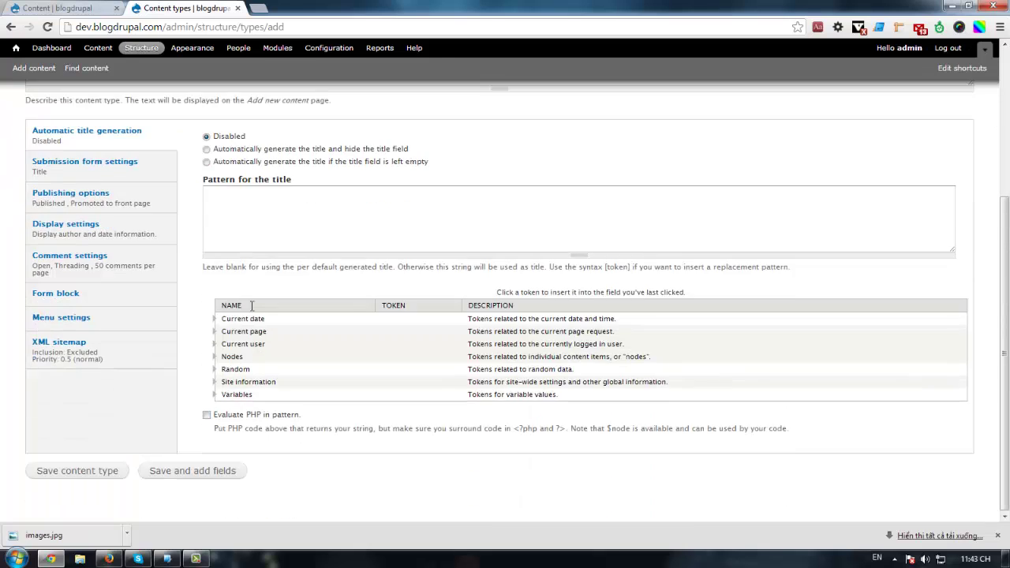
pyautogui.click(109, 200)
pyautogui.click(243, 256)
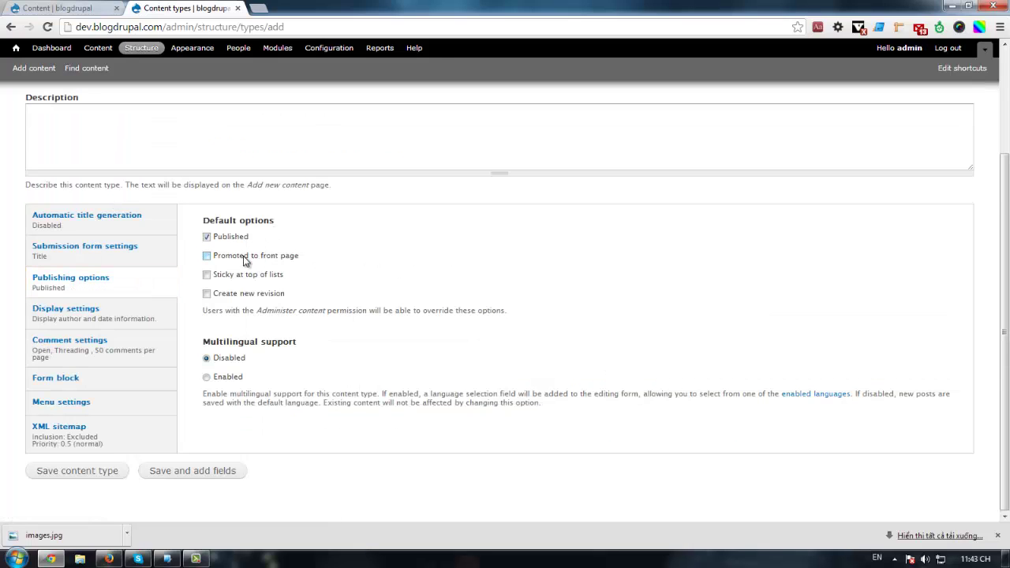
pyautogui.click(228, 236)
pyautogui.click(60, 151)
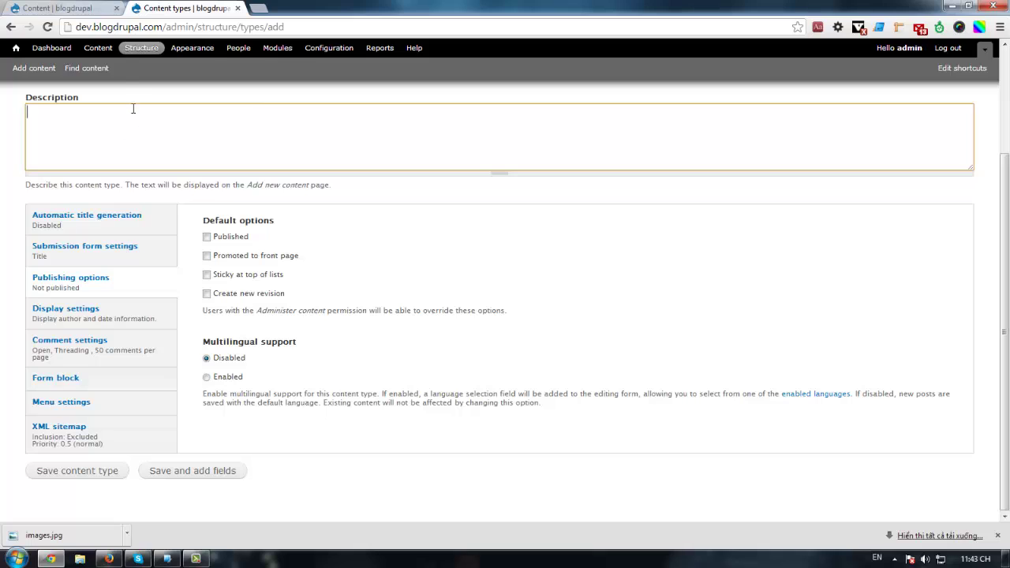
pyautogui.click(3, 160)
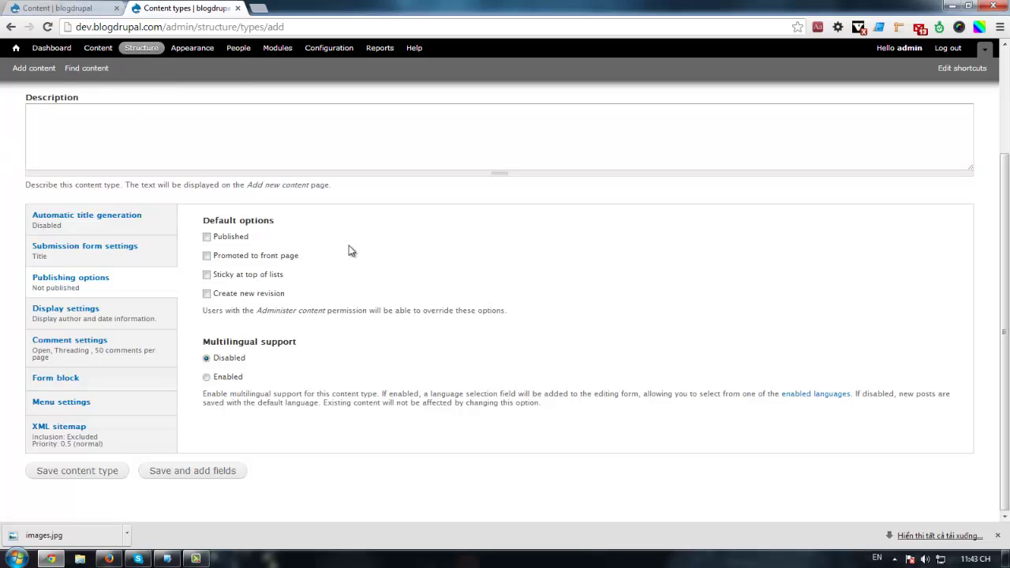
pyautogui.click(216, 474)
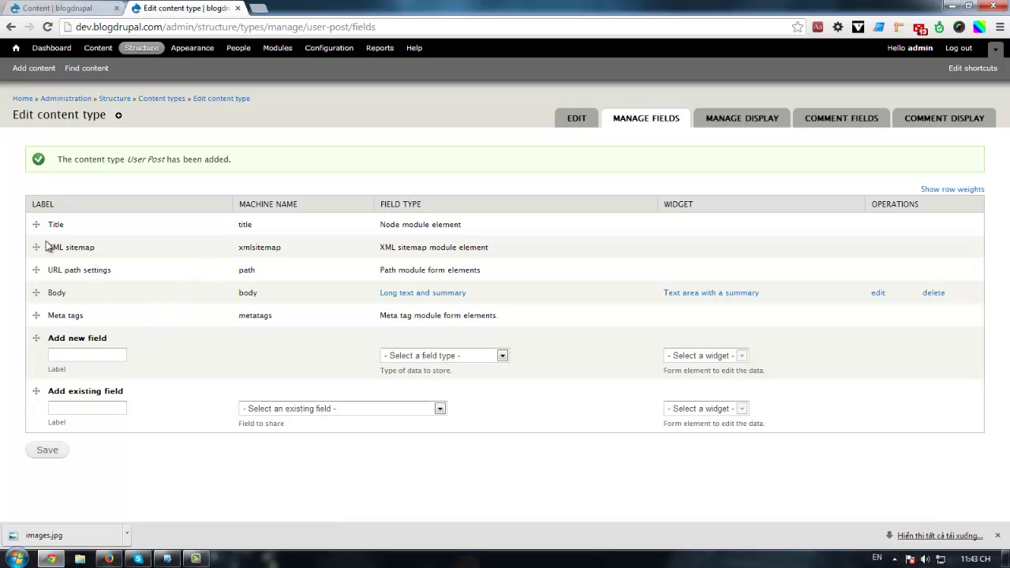
# Step: Label a new field "Thumb" on the User Post content type
pyautogui.doubleClick(100, 226)
pyautogui.click(45, 292)
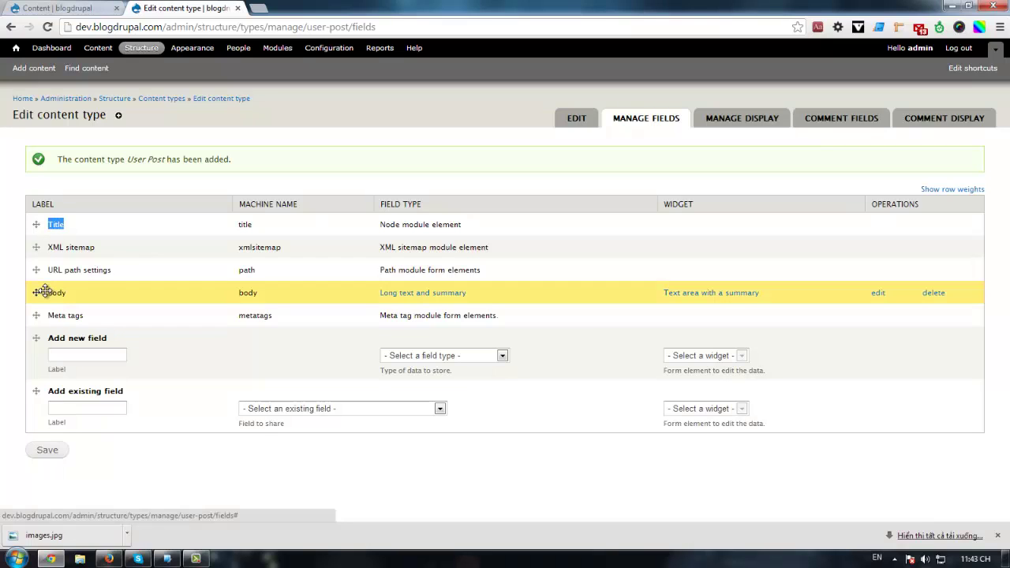
pyautogui.click(64, 354)
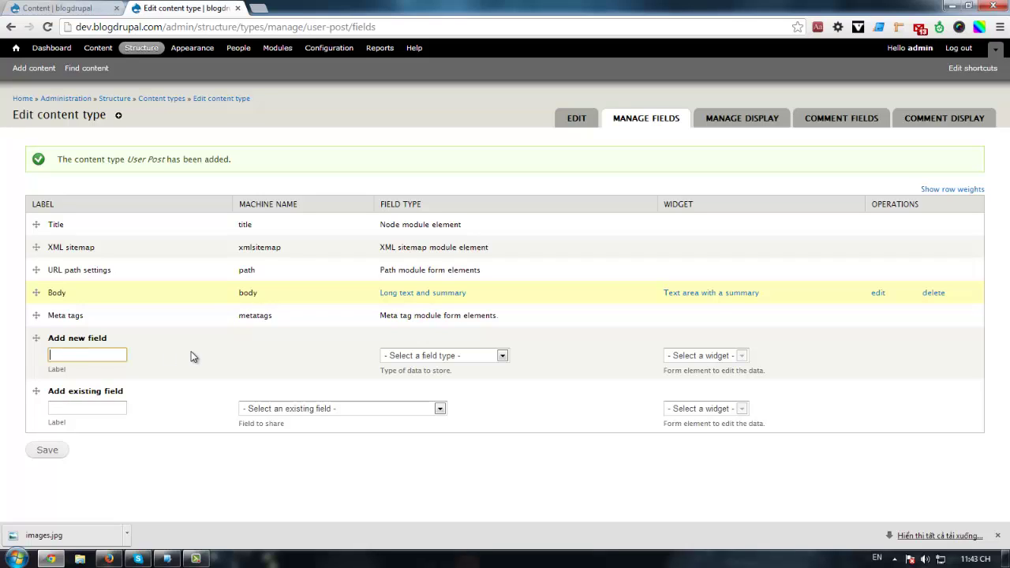
pyautogui.write('Th')
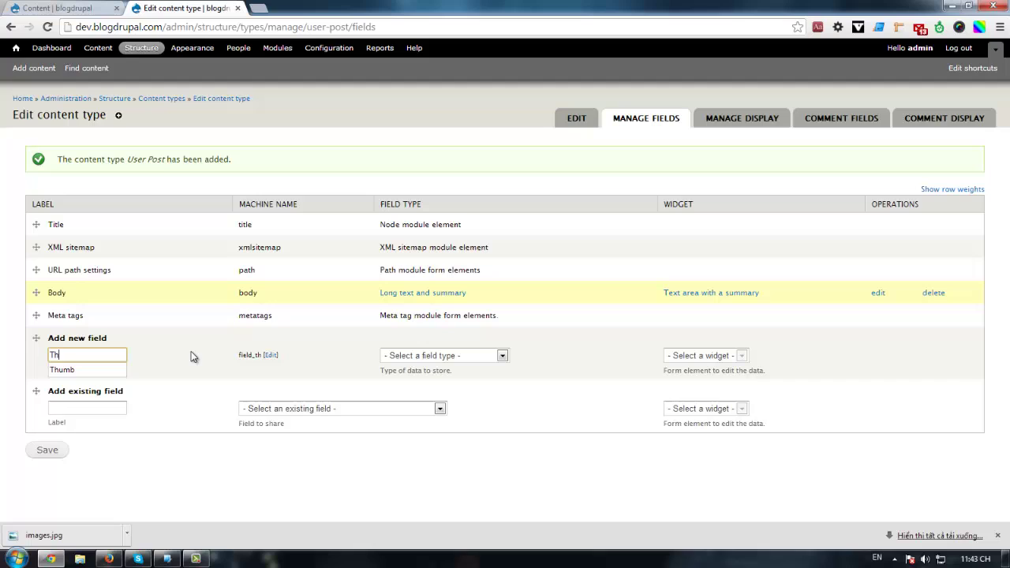
pyautogui.press('BackSpace')
pyautogui.write('hu')
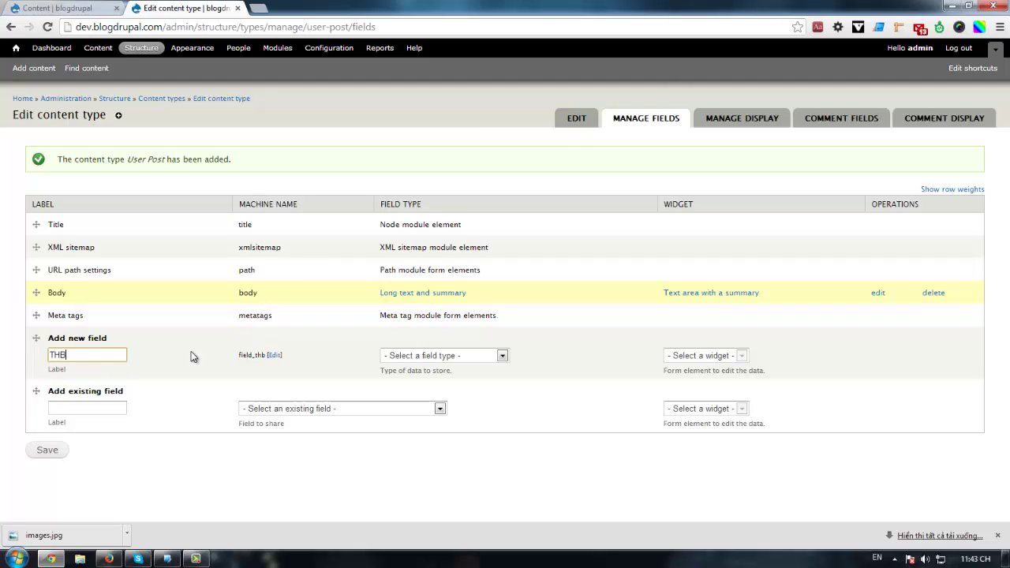
pyautogui.press('BackSpace')
pyautogui.press('BackSpace')
pyautogui.write('hu')
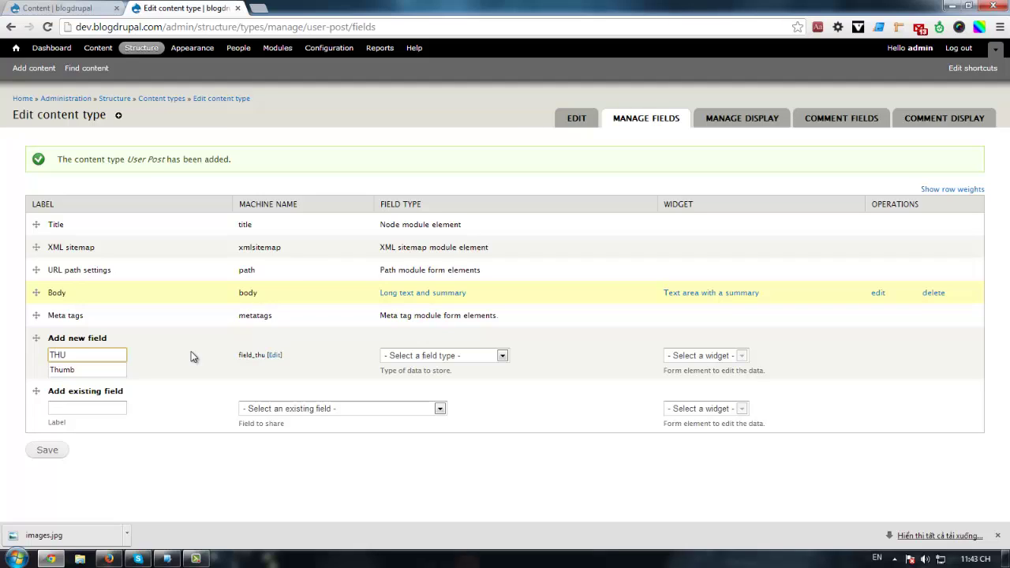
pyautogui.press('BackSpace')
pyautogui.press('BackSpace')
pyautogui.press('BackSpace')
pyautogui.write('Thumb')
# Step: Make the Thumb field an Image field with the Image widget and save it with its default settings
pyautogui.click(431, 356)
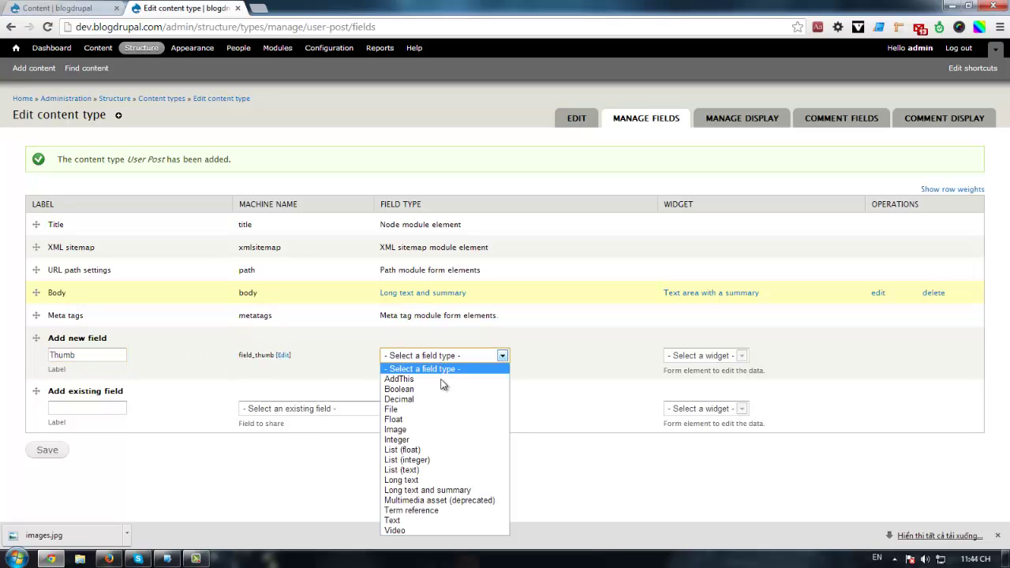
pyautogui.click(407, 433)
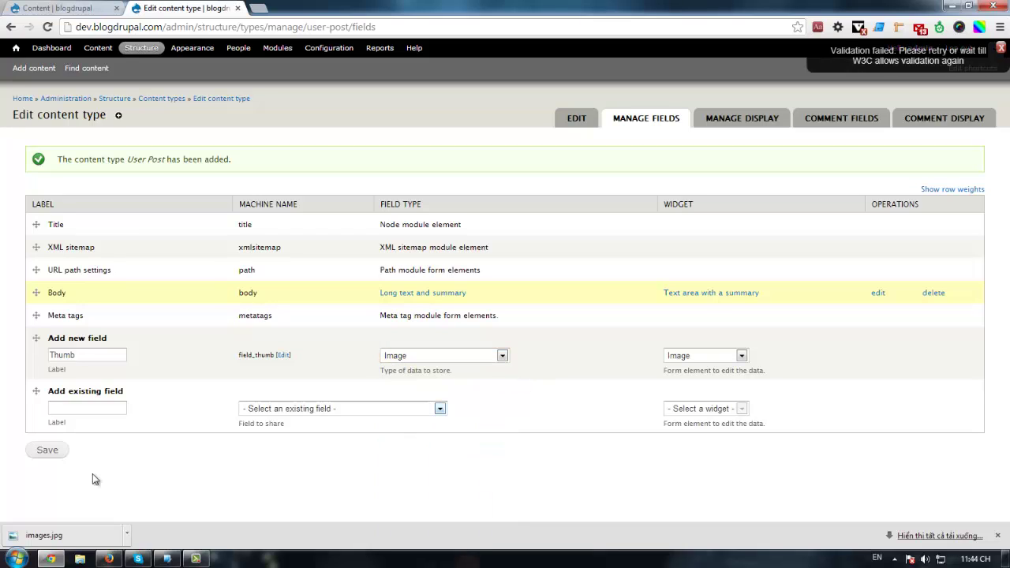
pyautogui.click(48, 450)
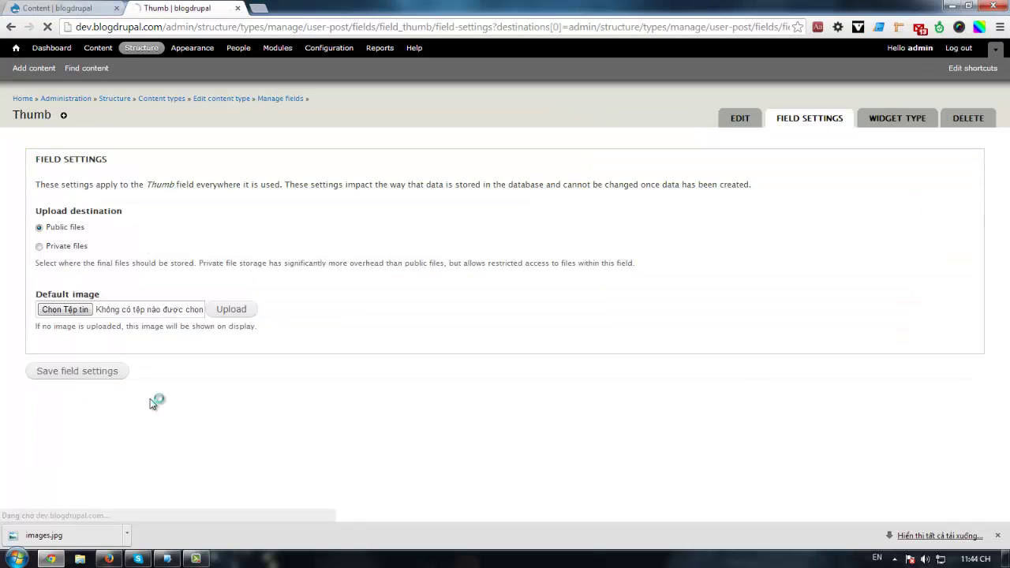
pyautogui.click(87, 371)
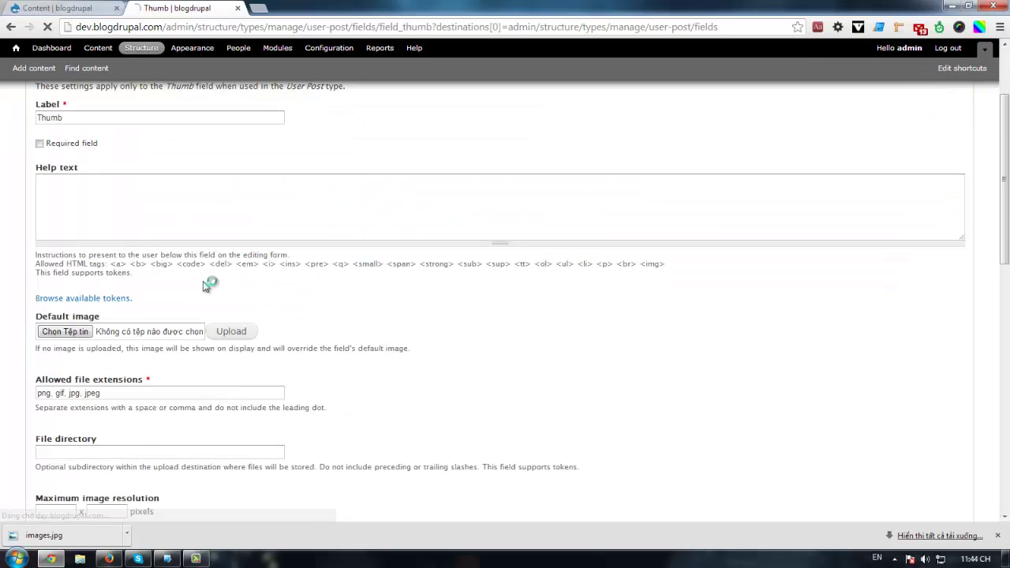
pyautogui.scroll(-8, 209, 282)
pyautogui.scroll(-4, 315, 314)
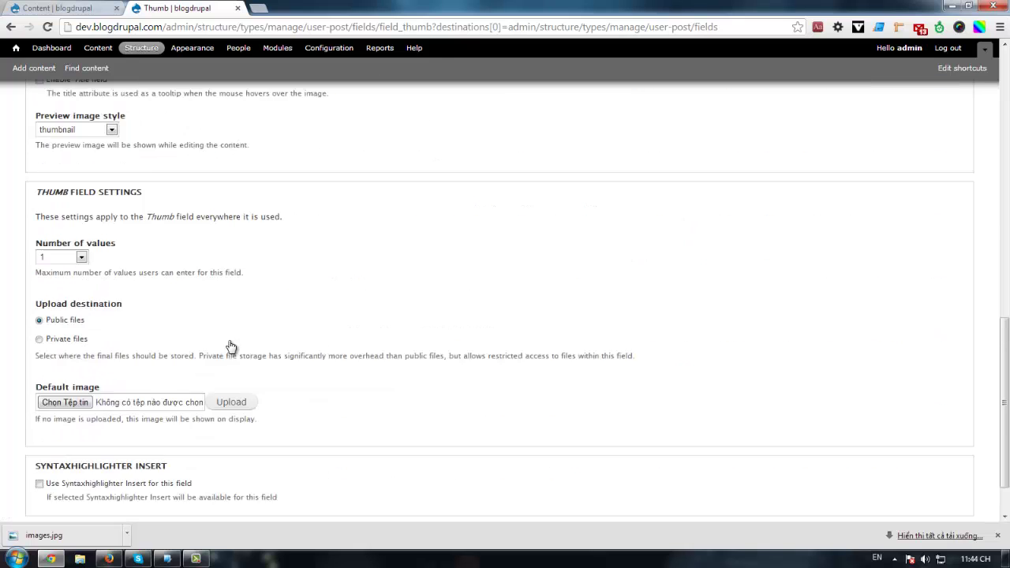
pyautogui.click(68, 472)
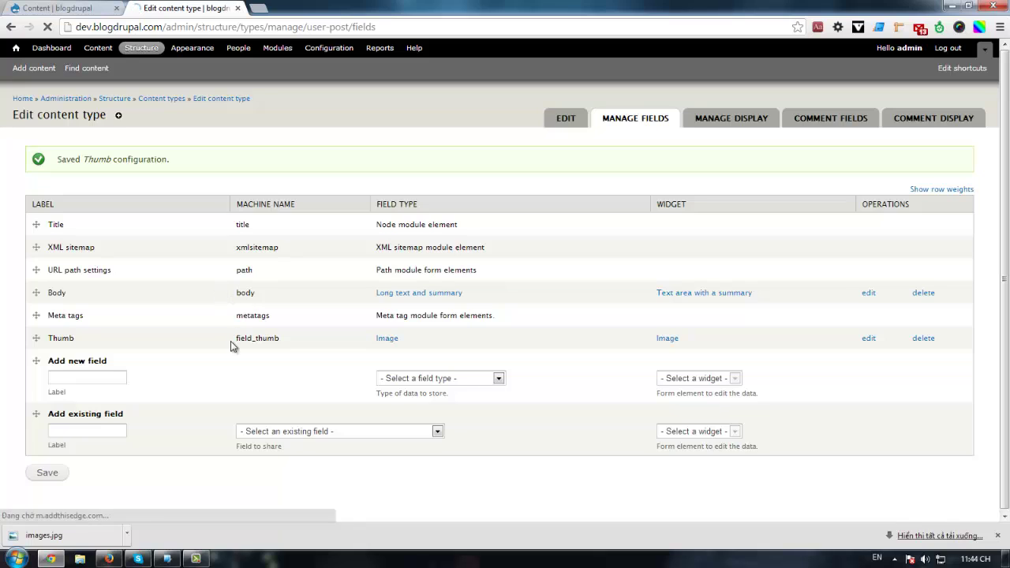
pyautogui.moveTo(180, 323); pyautogui.dragTo(307, 356)
pyautogui.click(307, 356)
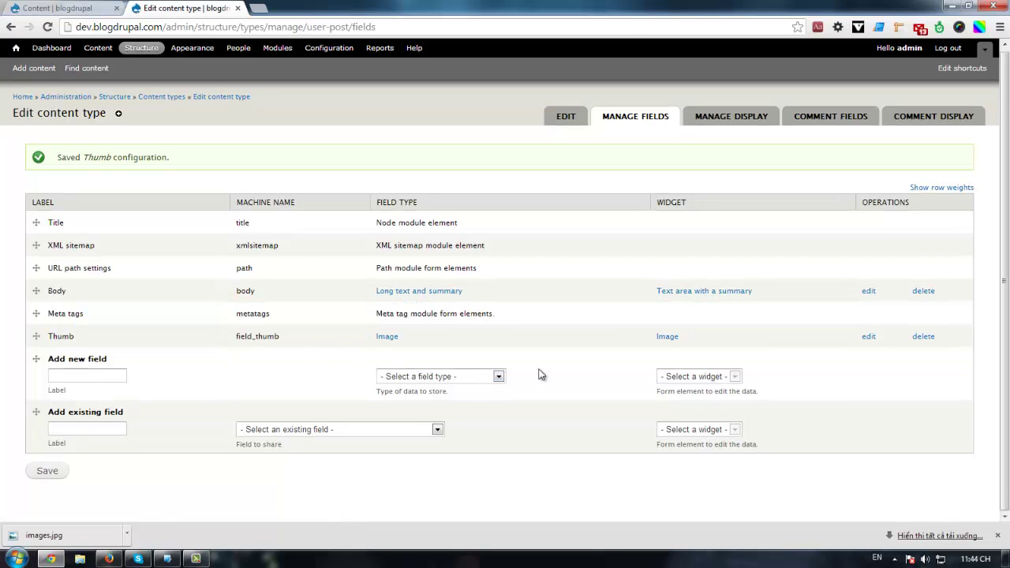
pyautogui.click(116, 376)
pyautogui.click(60, 336)
pyautogui.moveTo(60, 336); pyautogui.dragTo(295, 355)
pyautogui.click(292, 367)
# Step: Enable data entry from a block in the User Post content type's Form block settings and save the content type
pyautogui.click(563, 119)
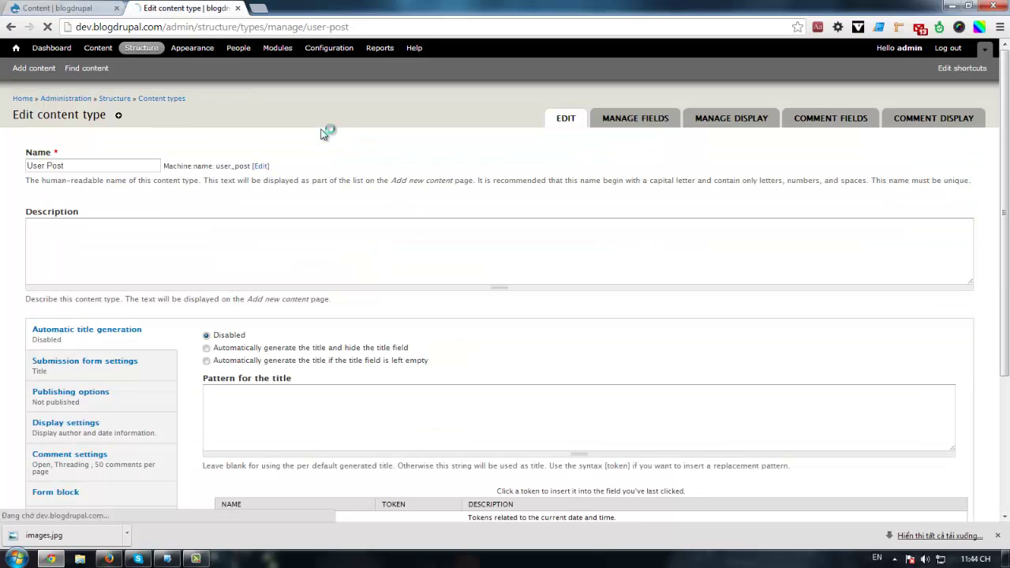
pyautogui.scroll(-3, 326, 135)
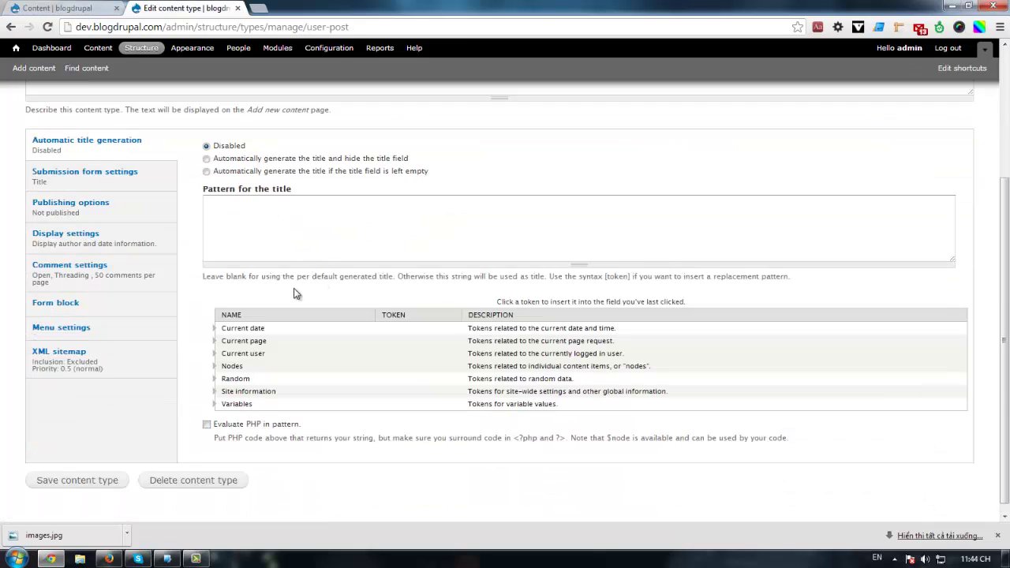
pyautogui.click(82, 306)
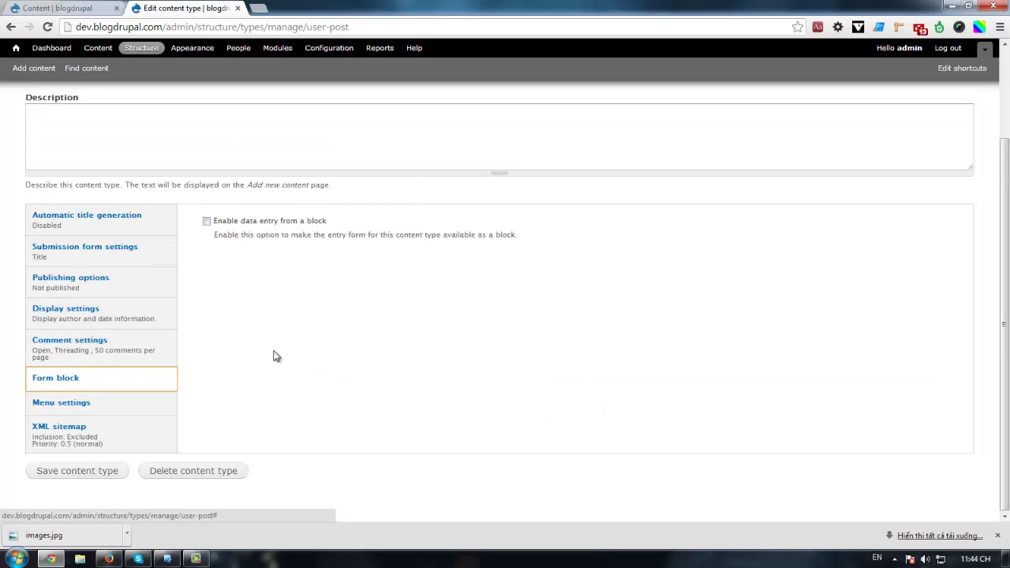
pyautogui.click(206, 222)
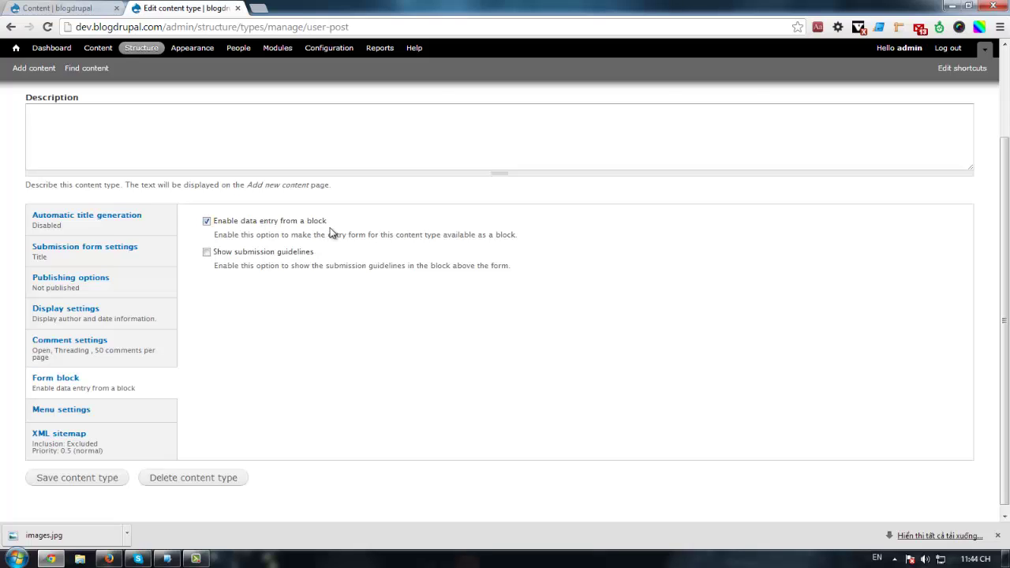
pyautogui.moveTo(279, 227); pyautogui.dragTo(216, 223)
pyautogui.click(273, 350)
pyautogui.click(84, 480)
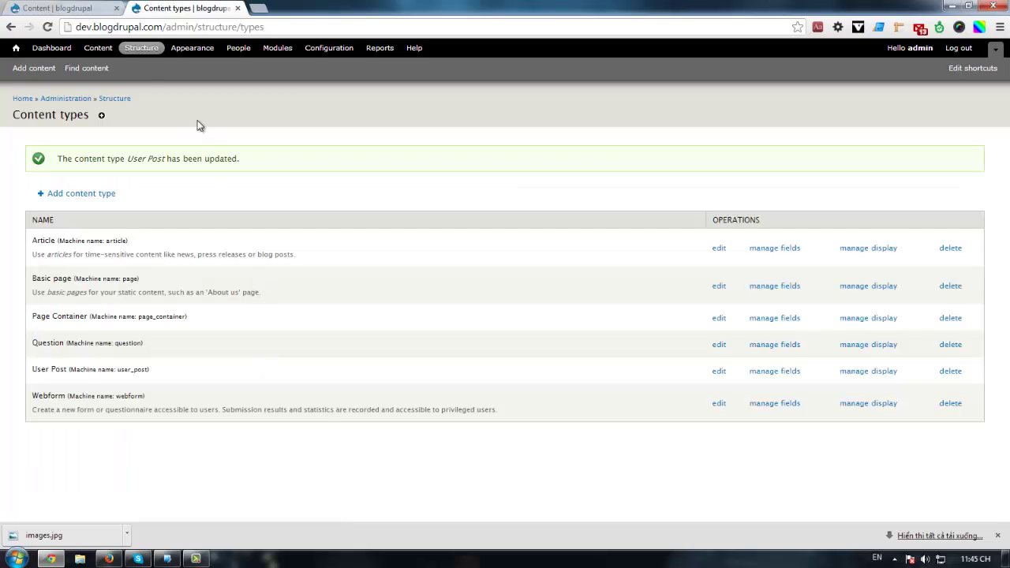
# Step: Go to the site's blocks list and find the User Post form block by searching the page
pyautogui.click(139, 50)
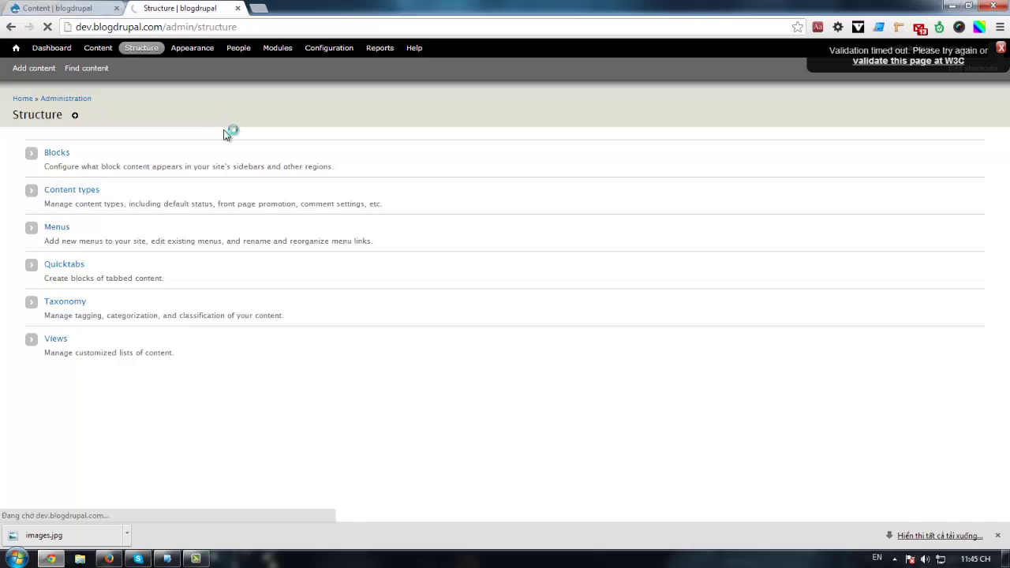
pyautogui.scroll(-3, 226, 131)
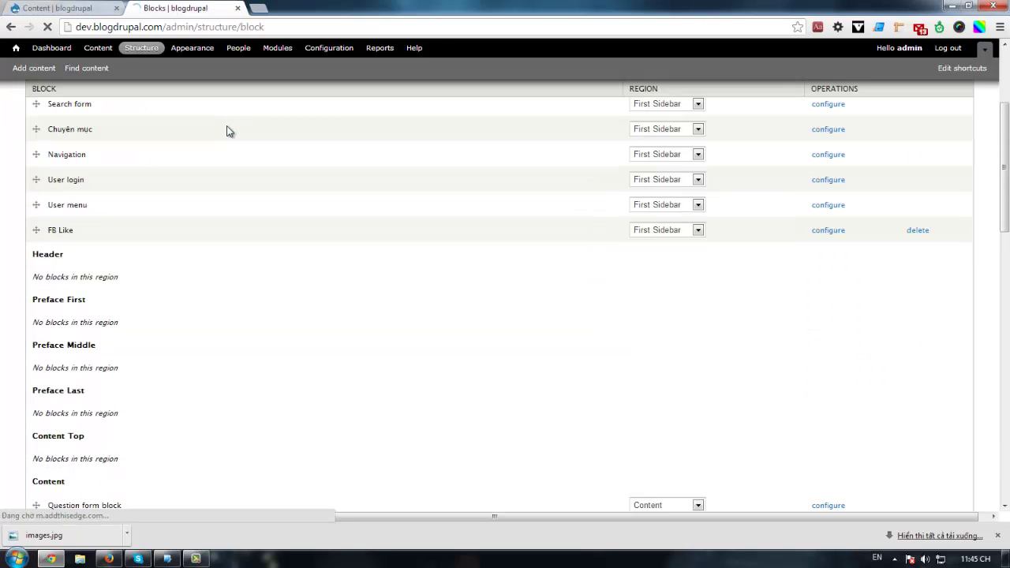
pyautogui.hotkey('ctrl', 'f')
pyautogui.write('u')
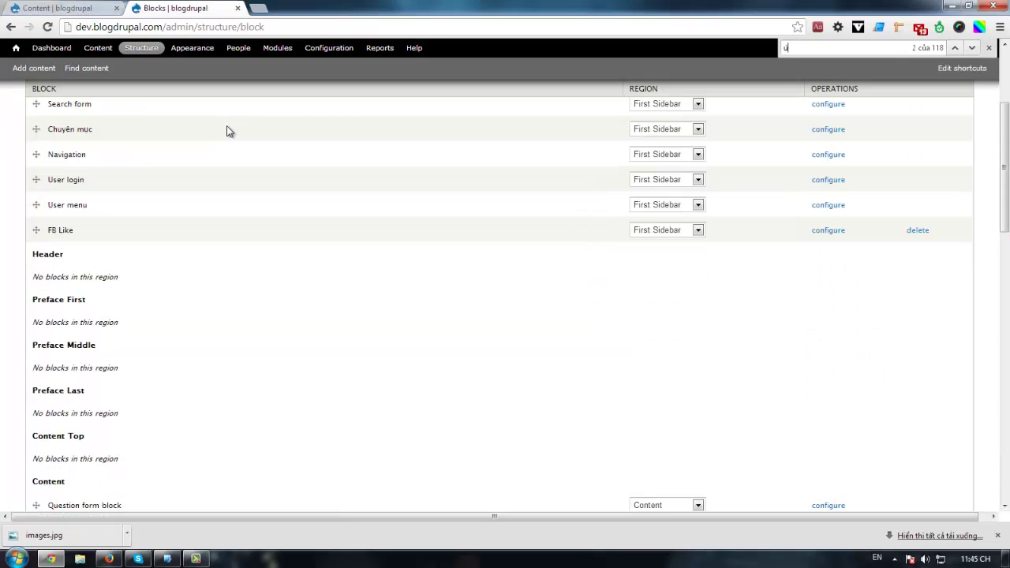
pyautogui.write('ser po')
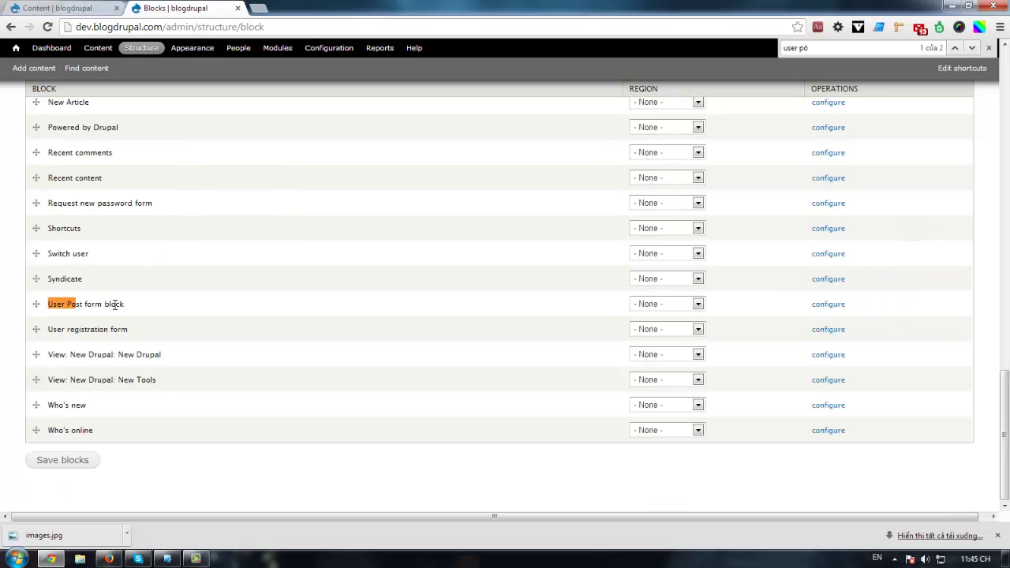
pyautogui.moveTo(139, 304); pyautogui.dragTo(41, 306)
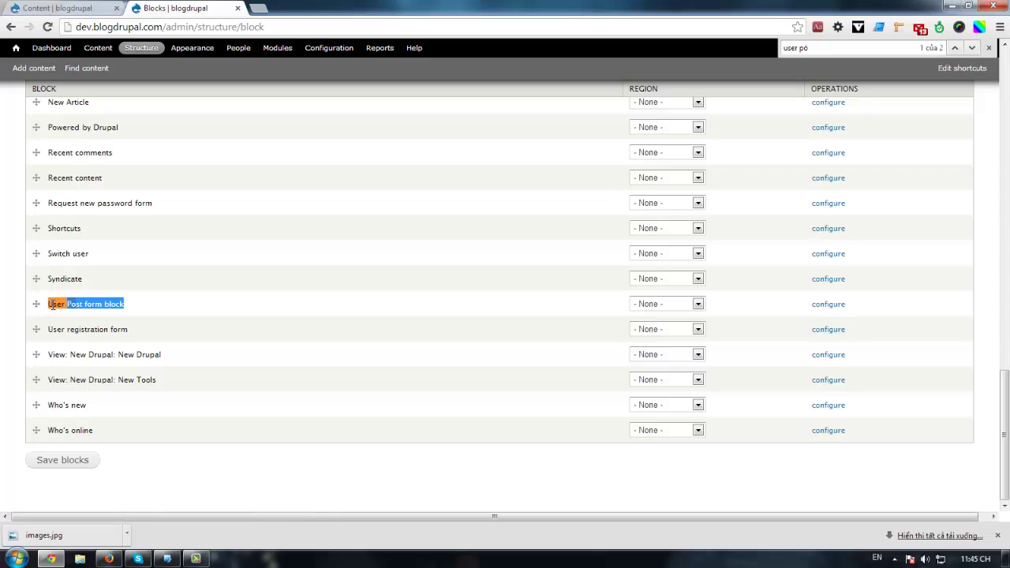
pyautogui.click(47, 304)
pyautogui.click(47, 304)
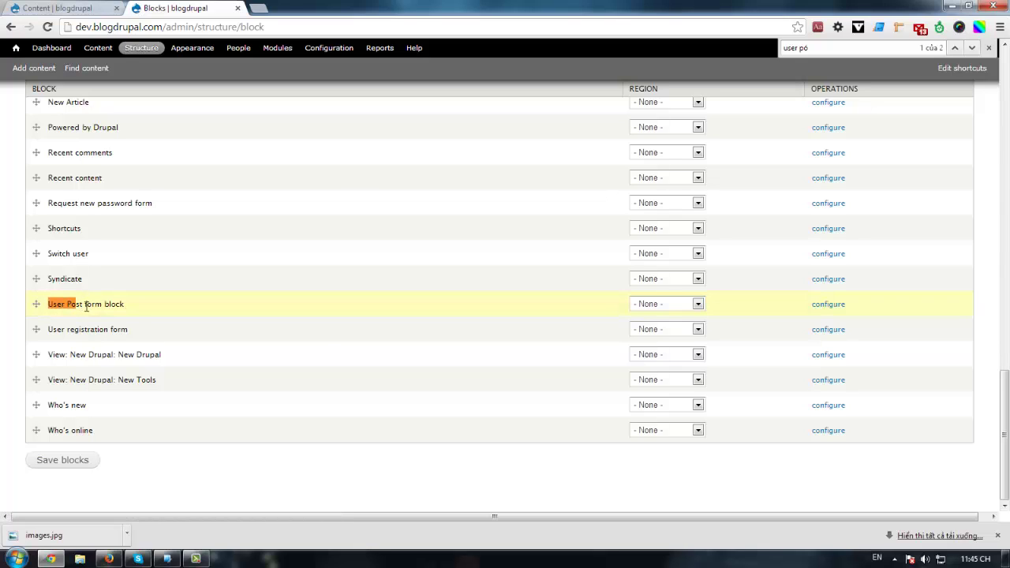
pyautogui.moveTo(131, 309); pyautogui.dragTo(41, 307)
pyautogui.click(40, 307)
pyautogui.moveTo(137, 304); pyautogui.dragTo(67, 305)
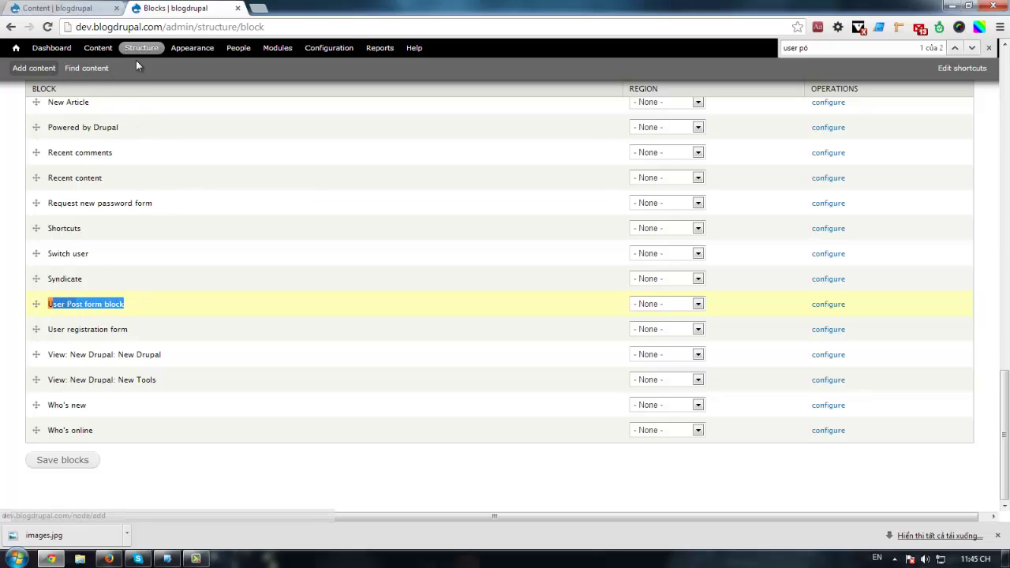
# Step: Create a Basic page titled "Post a Blog Here" in a separate browser tab and save it
pyautogui.middleClick(53, 71)
pyautogui.click(281, 7)
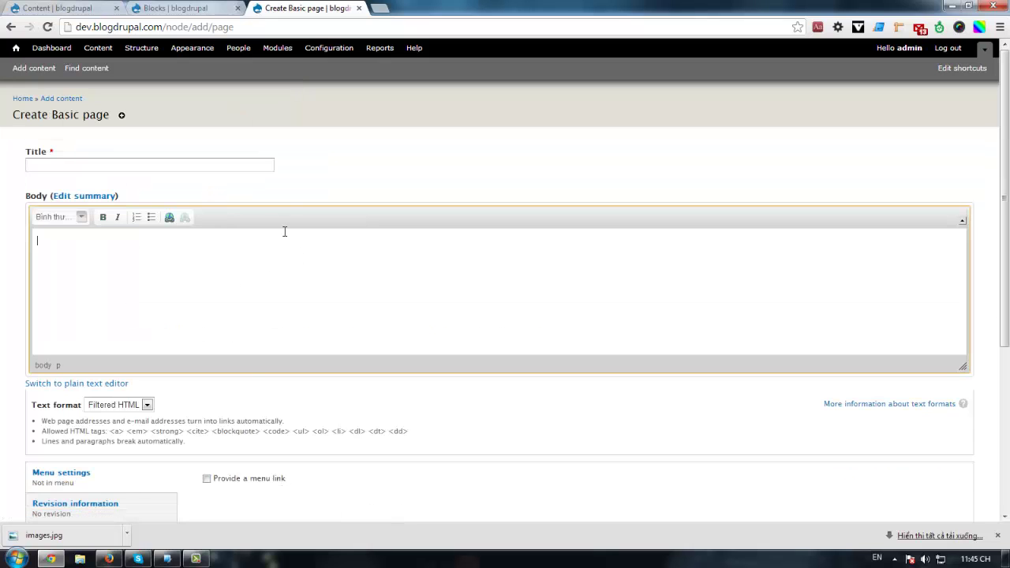
pyautogui.click(52, 165)
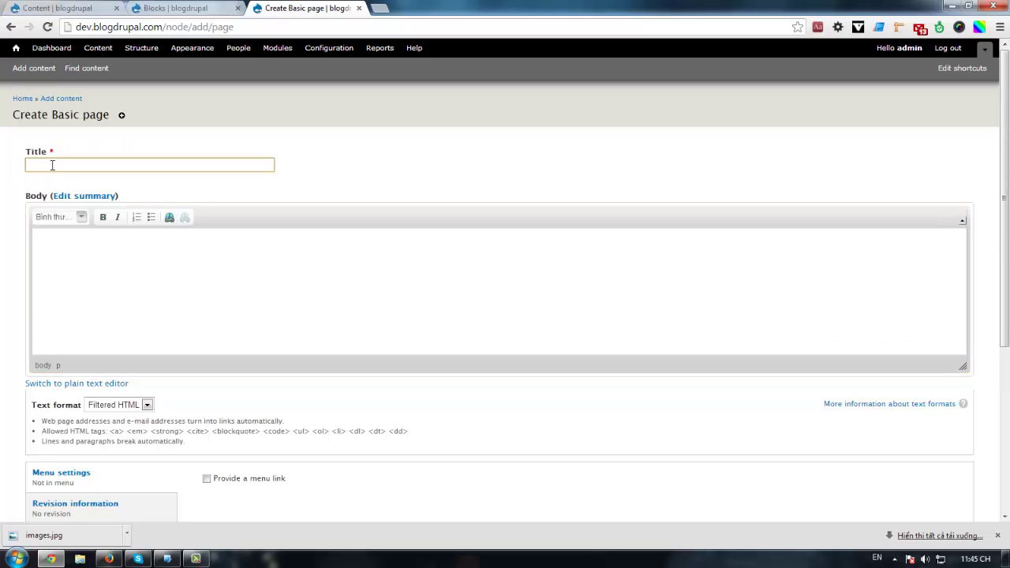
pyautogui.write('p')
pyautogui.press('BackSpace')
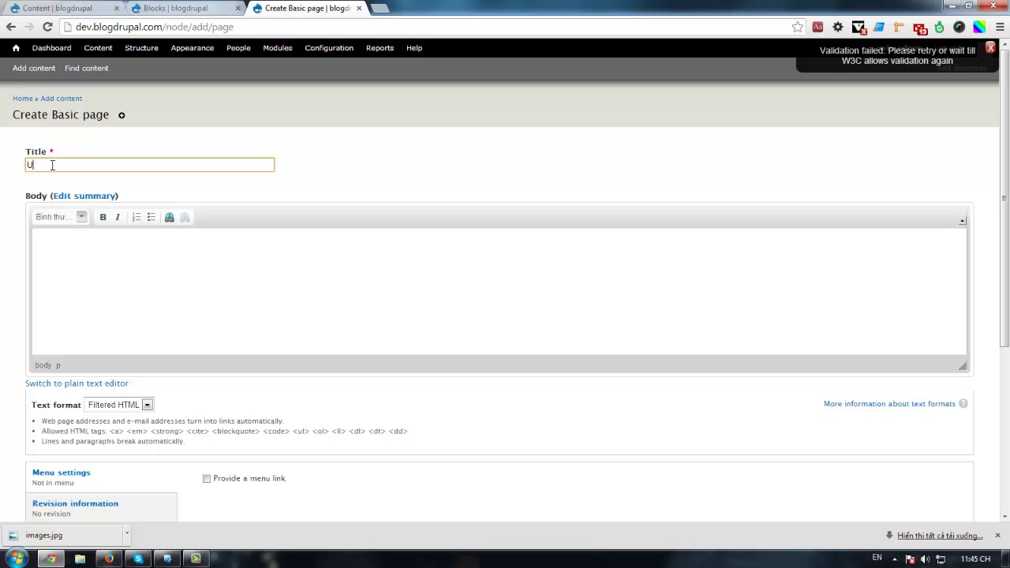
pyautogui.write('Post a B')
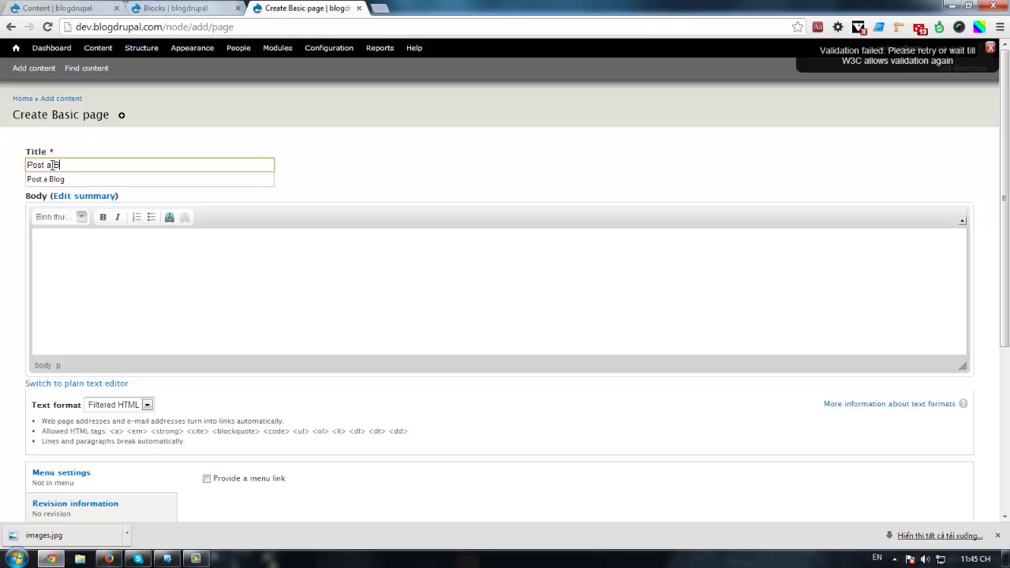
pyautogui.write('log ')
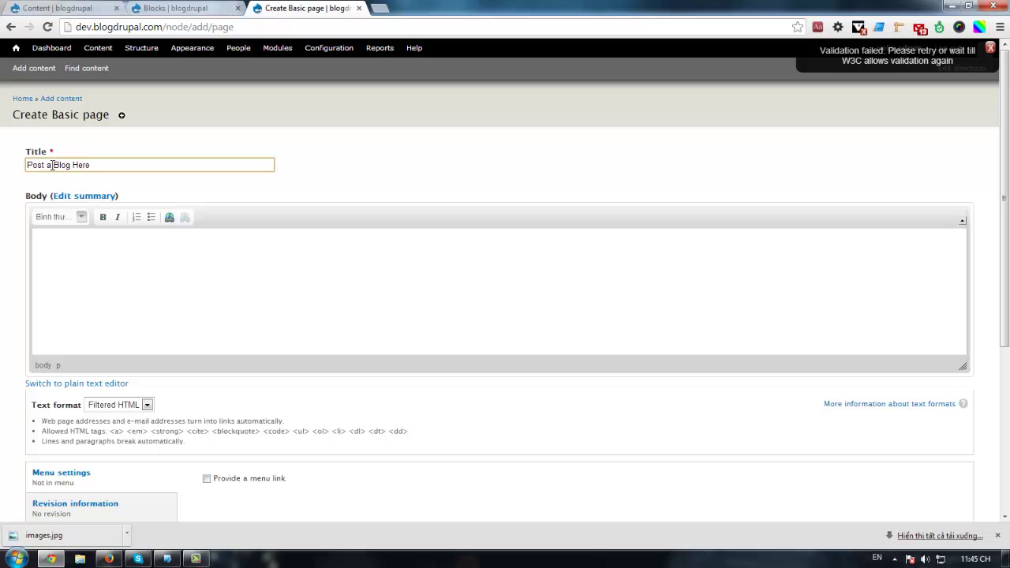
pyautogui.write('Here')
pyautogui.scroll(-5, 229, 278)
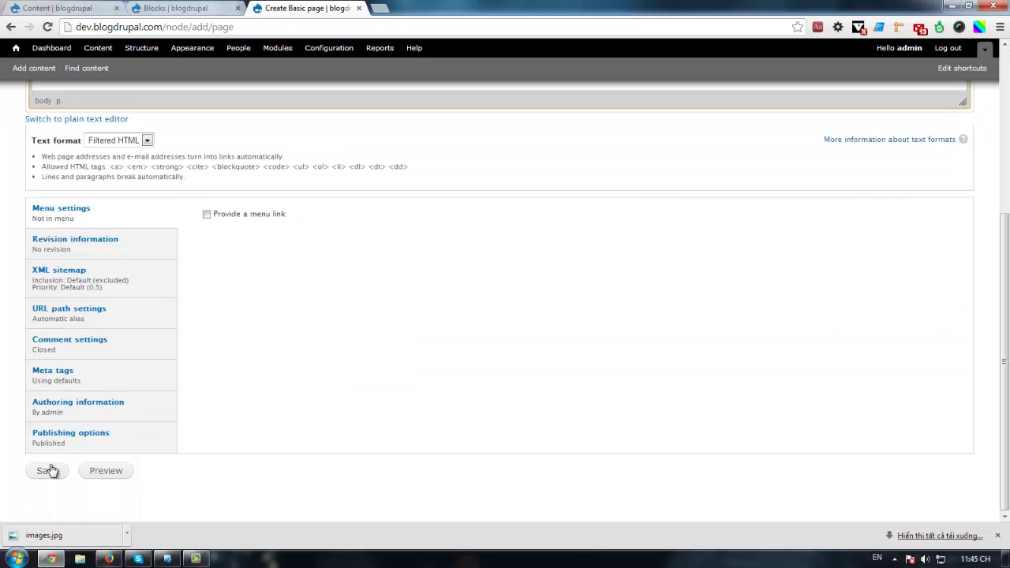
pyautogui.click(46, 470)
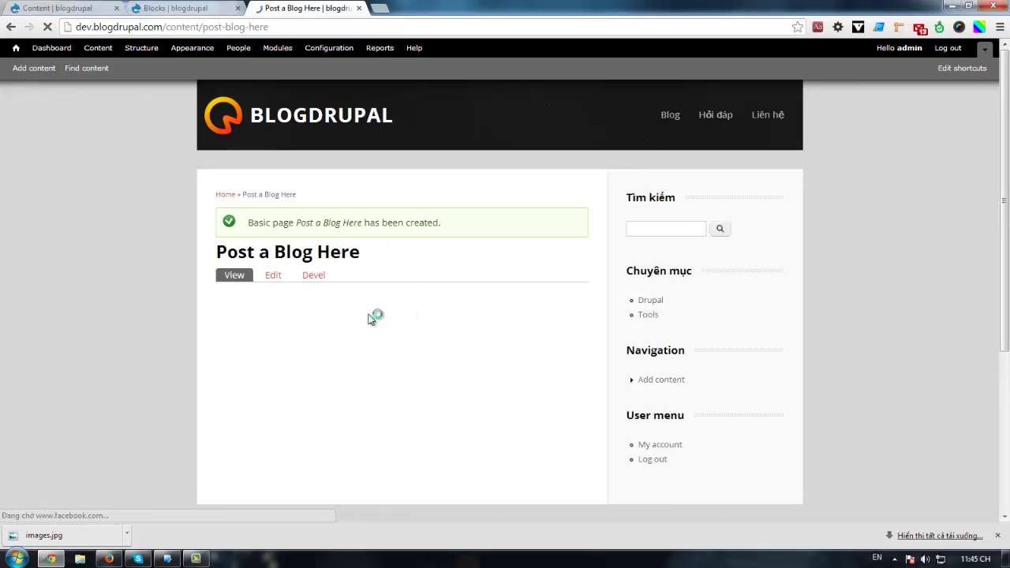
pyautogui.moveTo(213, 254); pyautogui.dragTo(437, 281)
pyautogui.click(393, 330)
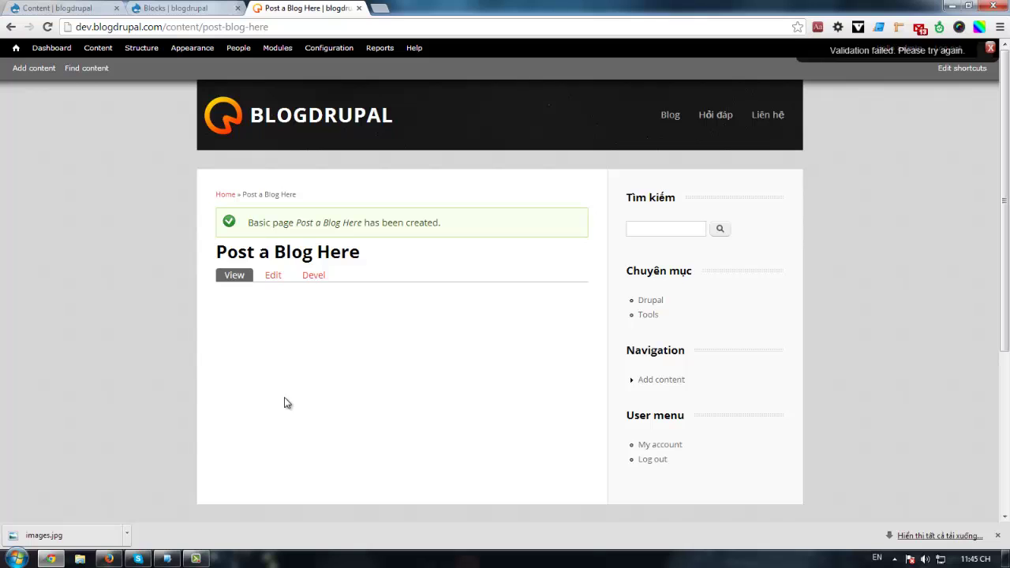
# Step: Edit the Post a Blog Here page to provide a menu link under <Main menu> with the page's title, and save it
pyautogui.click(273, 278)
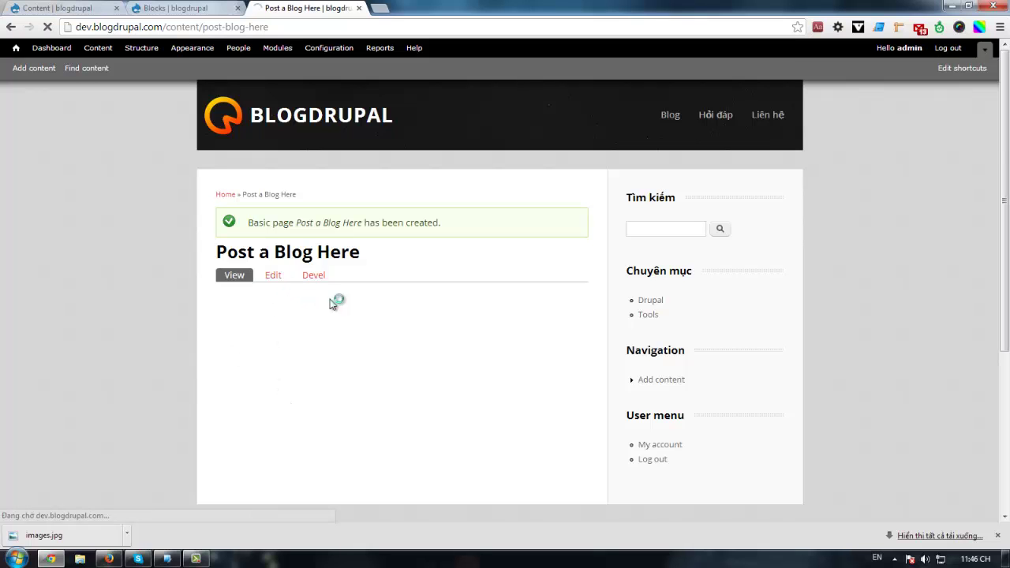
pyautogui.scroll(-4, 196, 347)
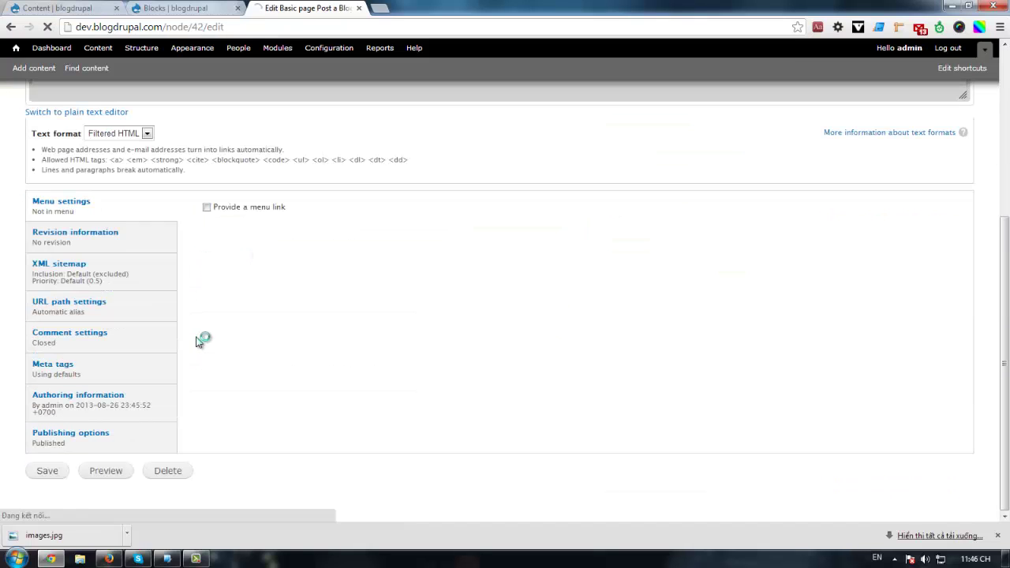
pyautogui.click(222, 207)
pyautogui.click(226, 245)
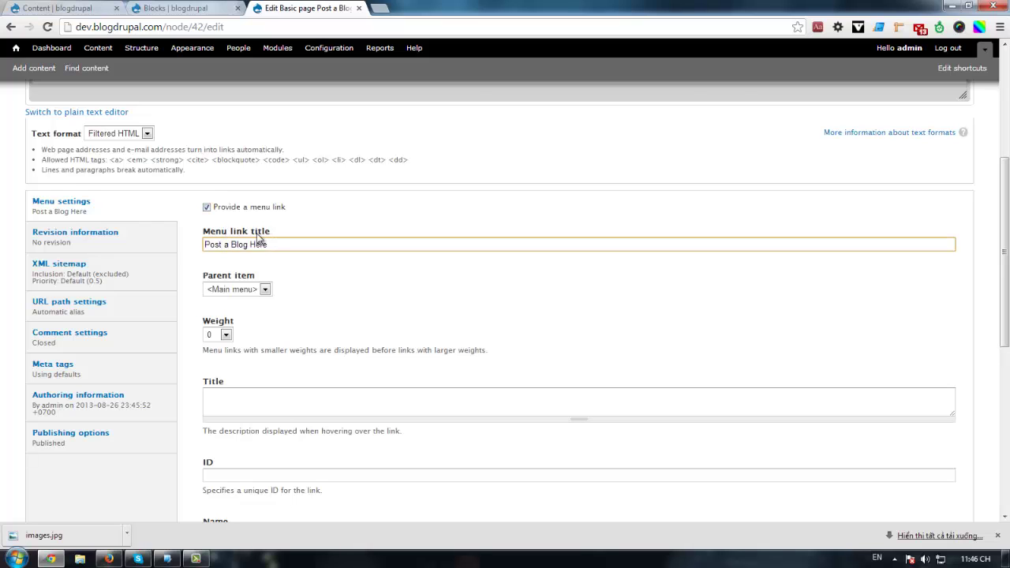
pyautogui.scroll(-3, 155, 482)
pyautogui.scroll(-3, 65, 509)
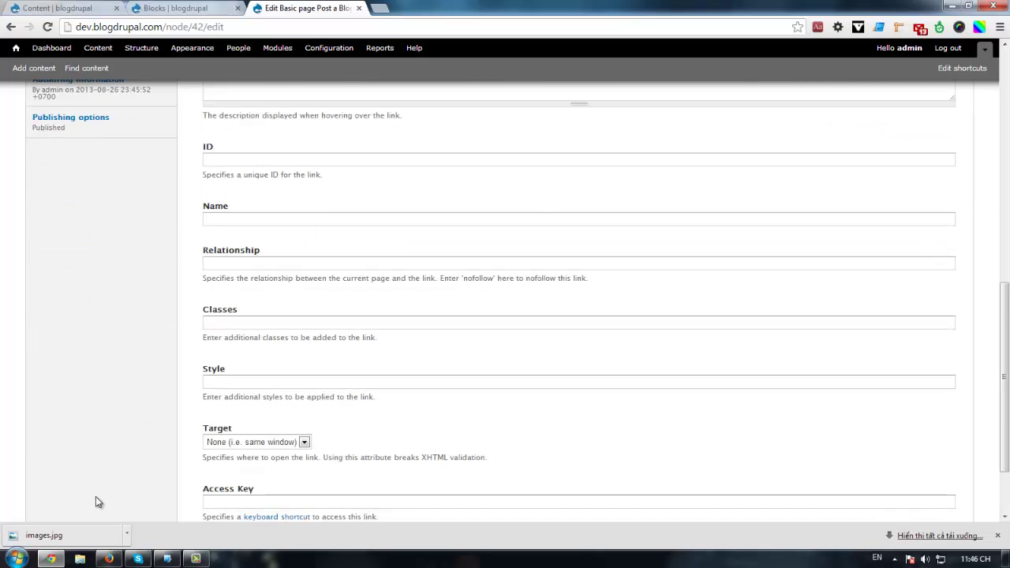
pyautogui.click(47, 472)
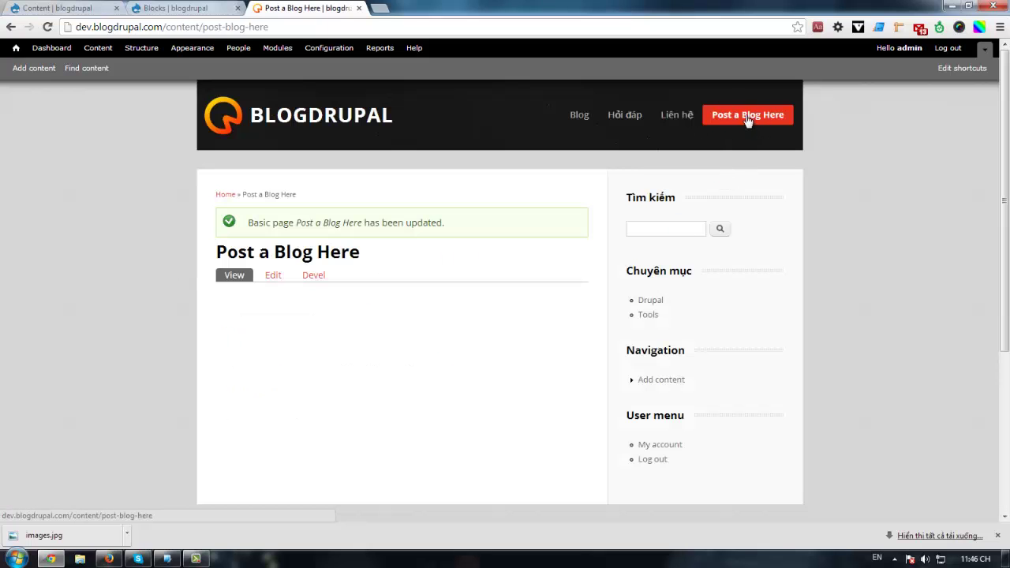
# Step: Switch to Firefox, view the Post a Blog Here page through the site's main navigation, and return to Chrome
pyautogui.scroll(-3, 373, 330)
pyautogui.scroll(3, 355, 199)
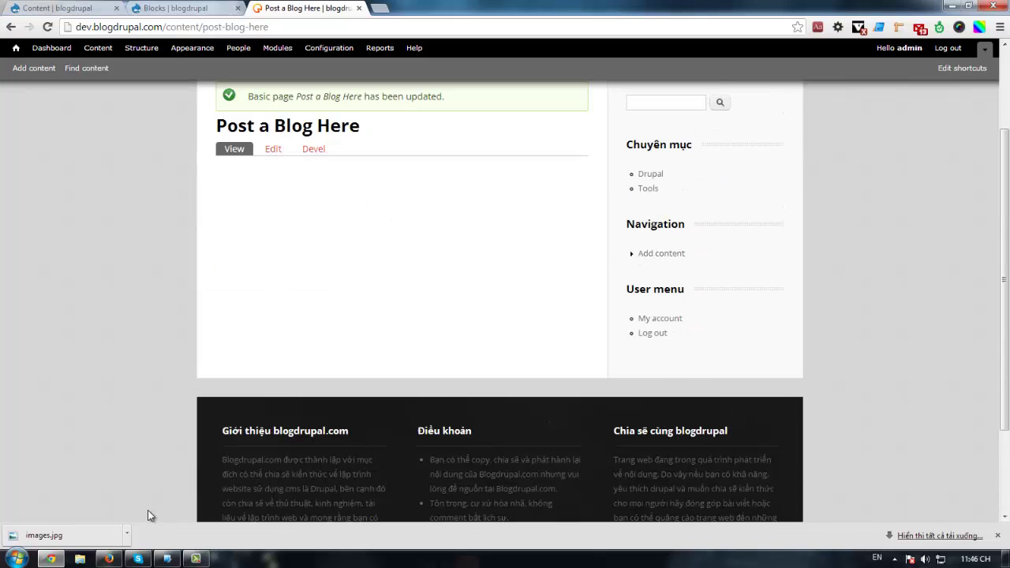
pyautogui.click(109, 559)
pyautogui.scroll(3, 106, 313)
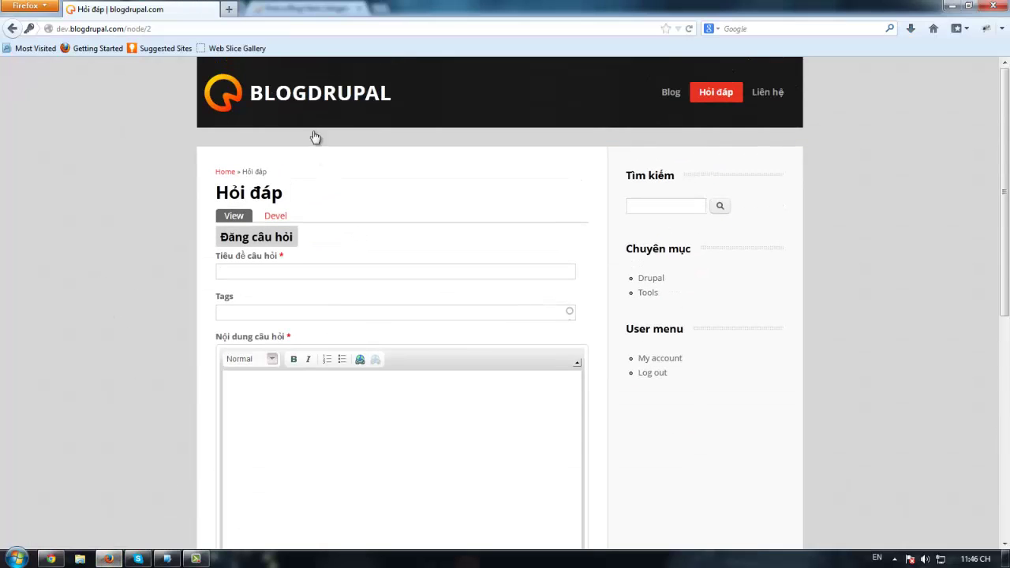
pyautogui.click(313, 102)
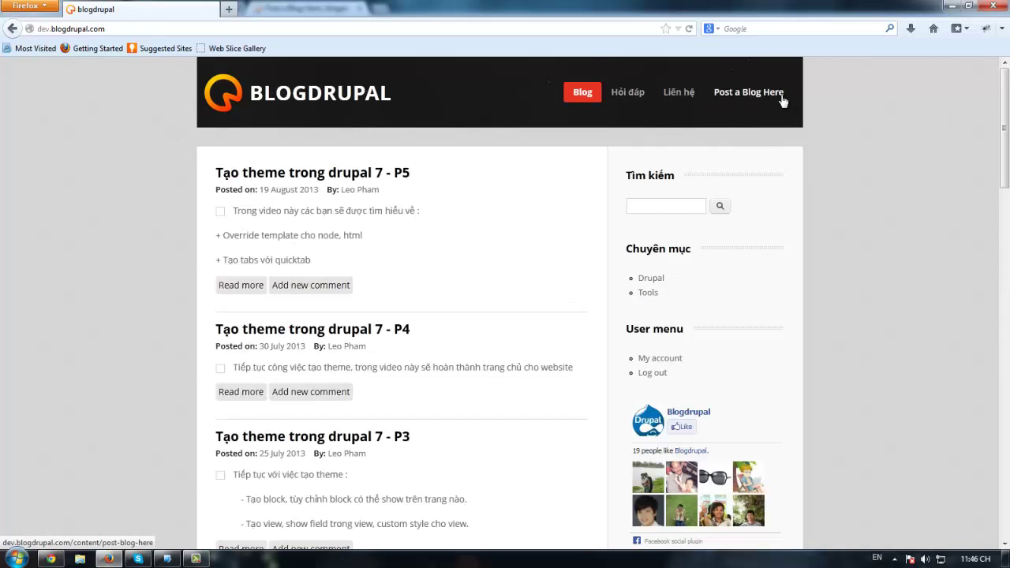
pyautogui.click(783, 101)
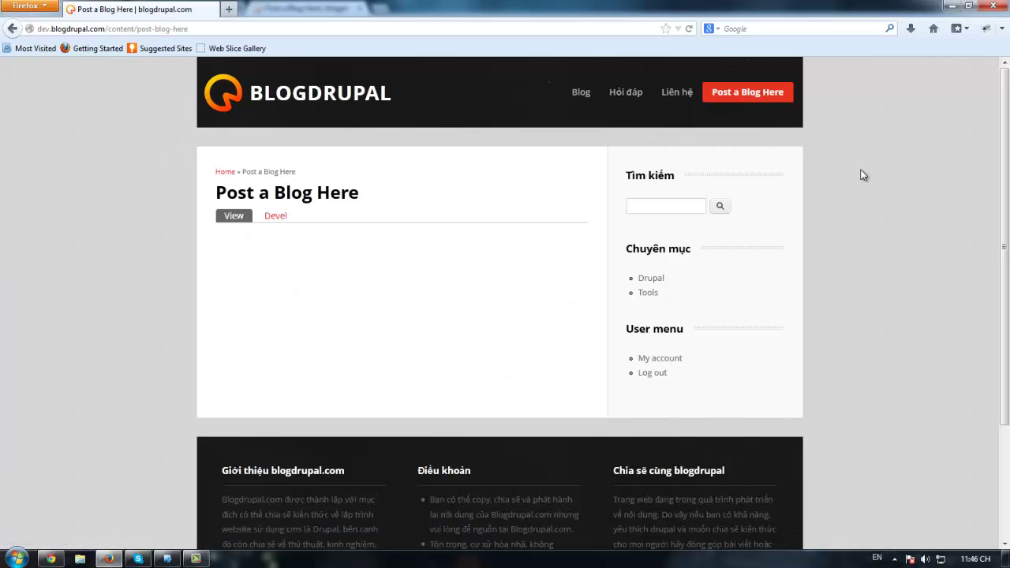
pyautogui.scroll(-3, 413, 239)
pyautogui.scroll(3, 419, 232)
pyautogui.click(52, 559)
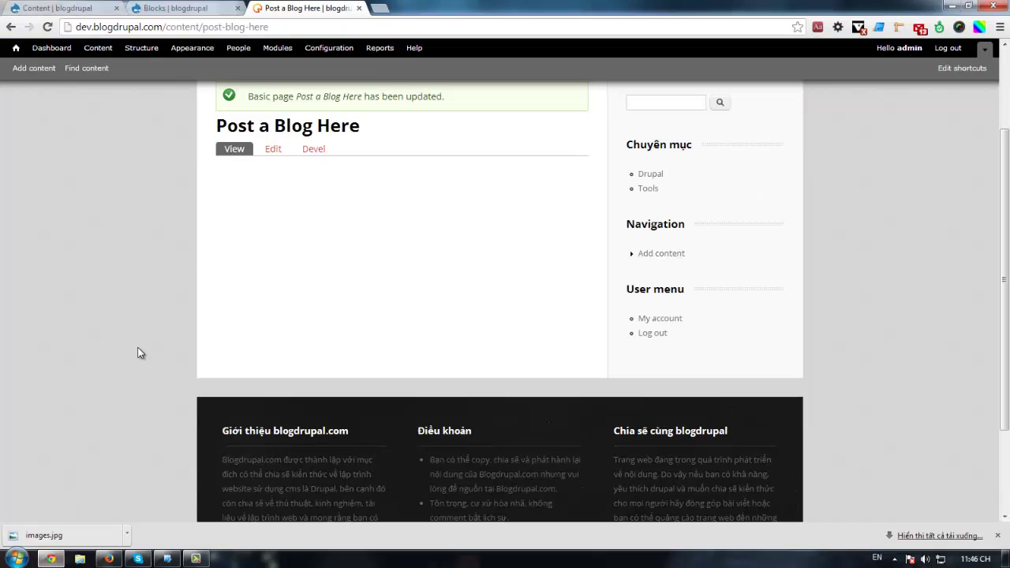
# Step: Open the configuration of the User Post form block from the blocks list
pyautogui.click(186, 7)
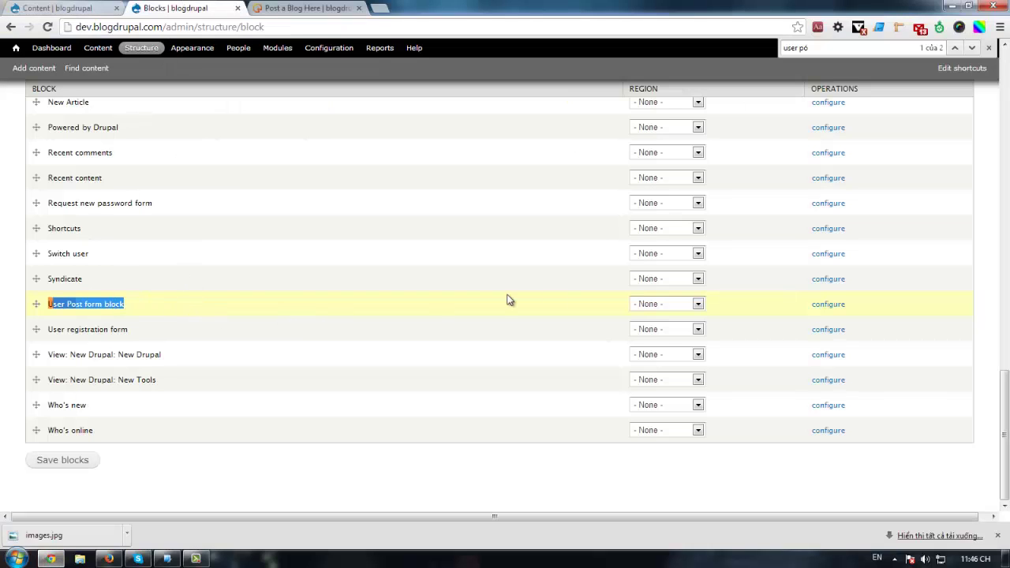
pyautogui.click(828, 304)
pyautogui.click(308, 8)
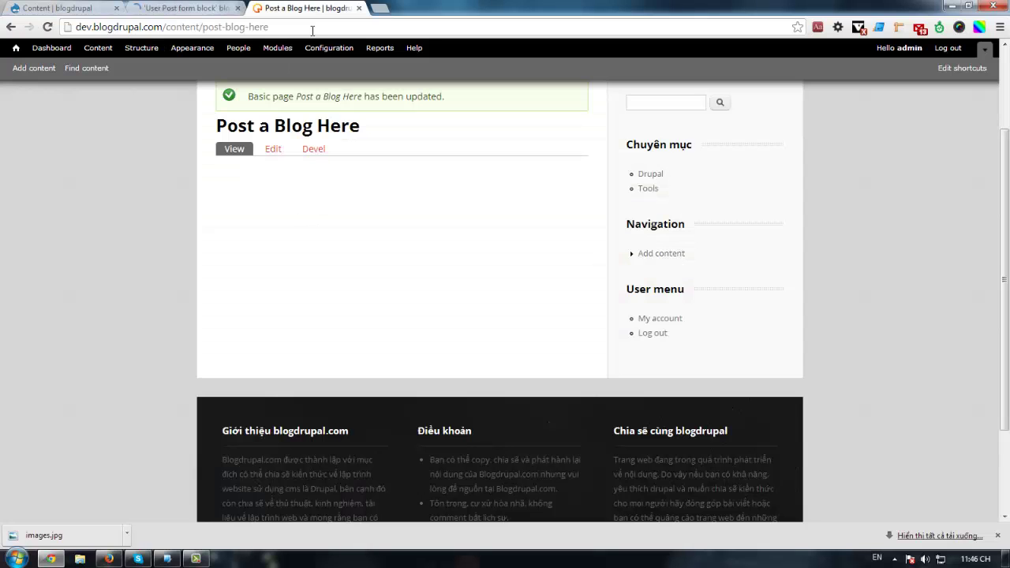
pyautogui.click(186, 8)
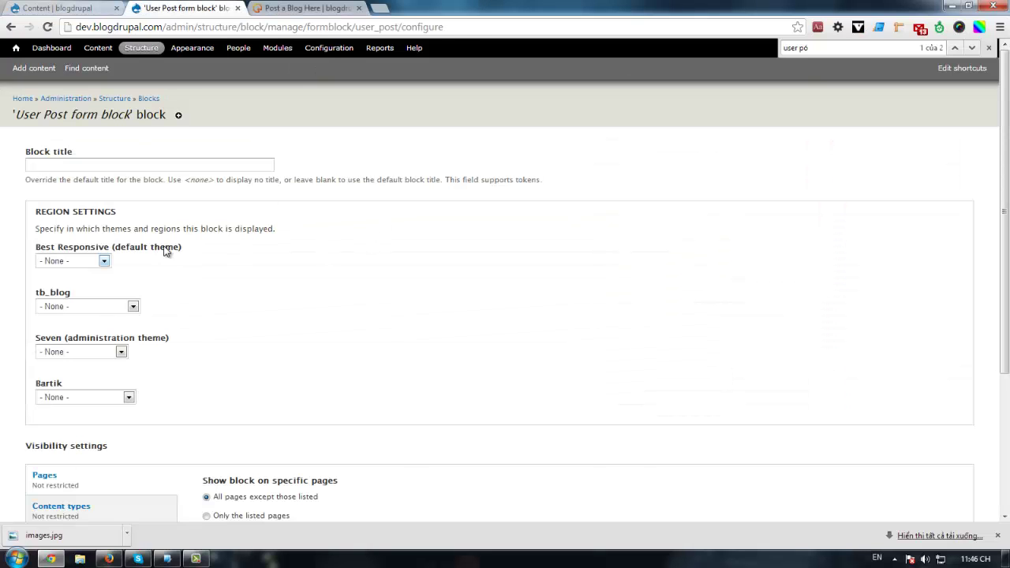
# Step: Set the block title to <none> and place the block in the Content region of the Best Responsive theme
pyautogui.click(91, 165)
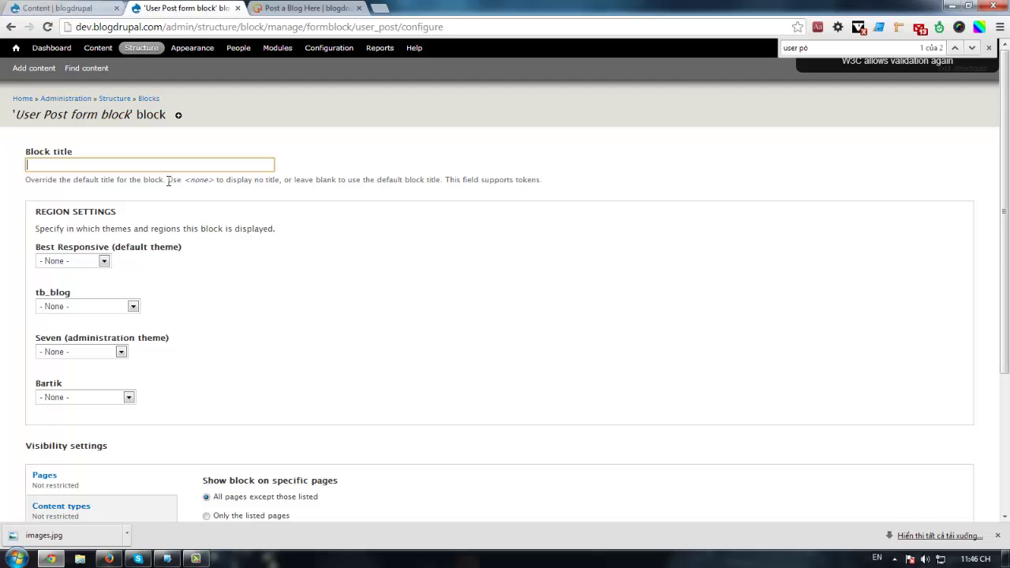
pyautogui.write('<none')
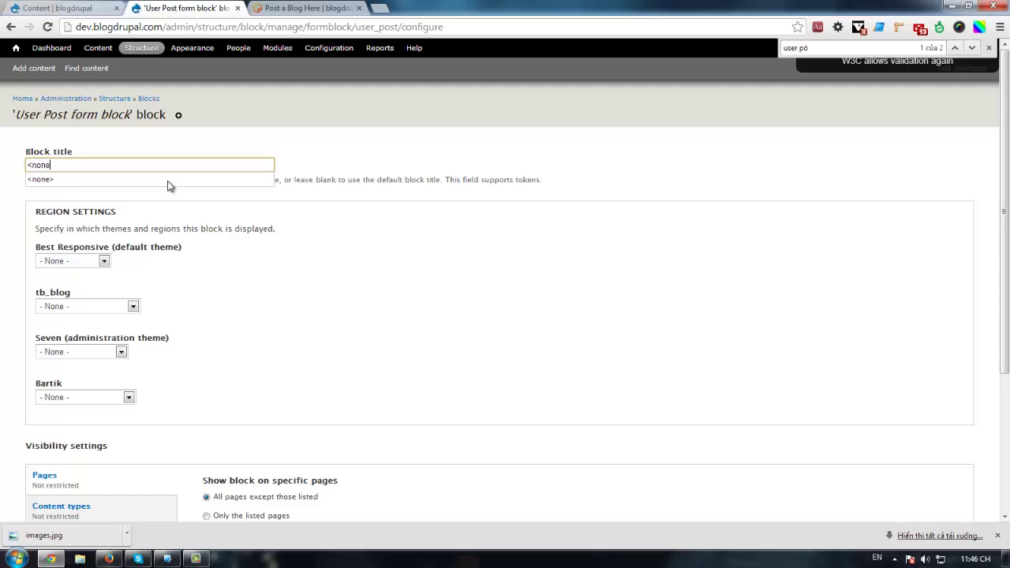
pyautogui.write('>')
pyautogui.click(224, 217)
pyautogui.click(74, 261)
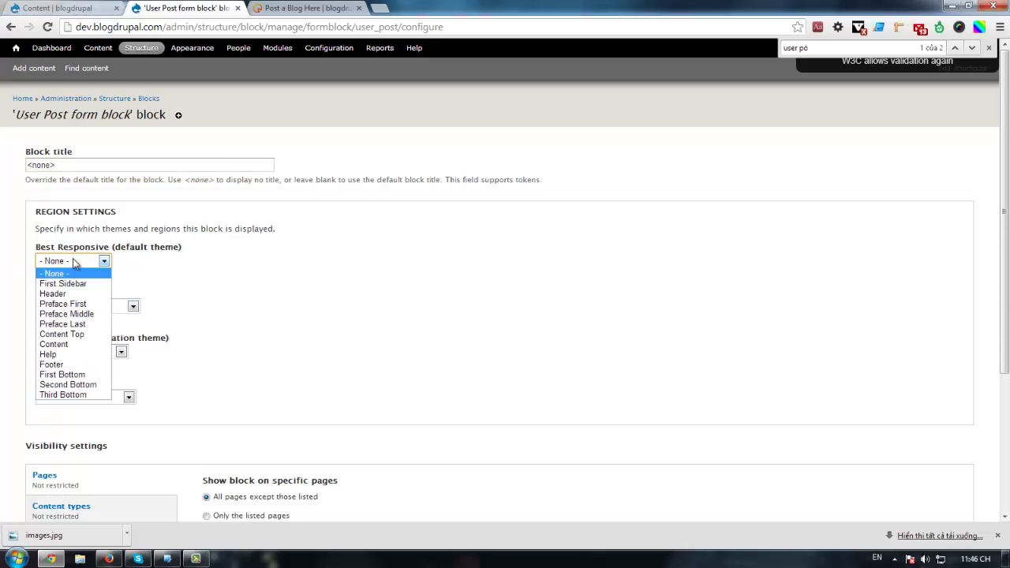
pyautogui.click(68, 344)
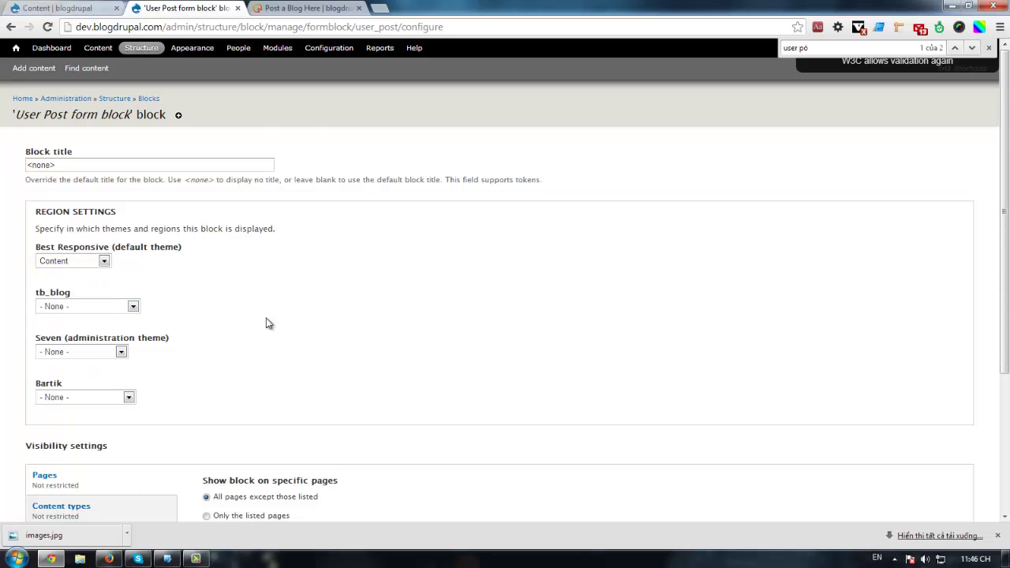
# Step: Restrict the User Post form block's page visibility to "Only the listed pages"
pyautogui.scroll(-3, 270, 317)
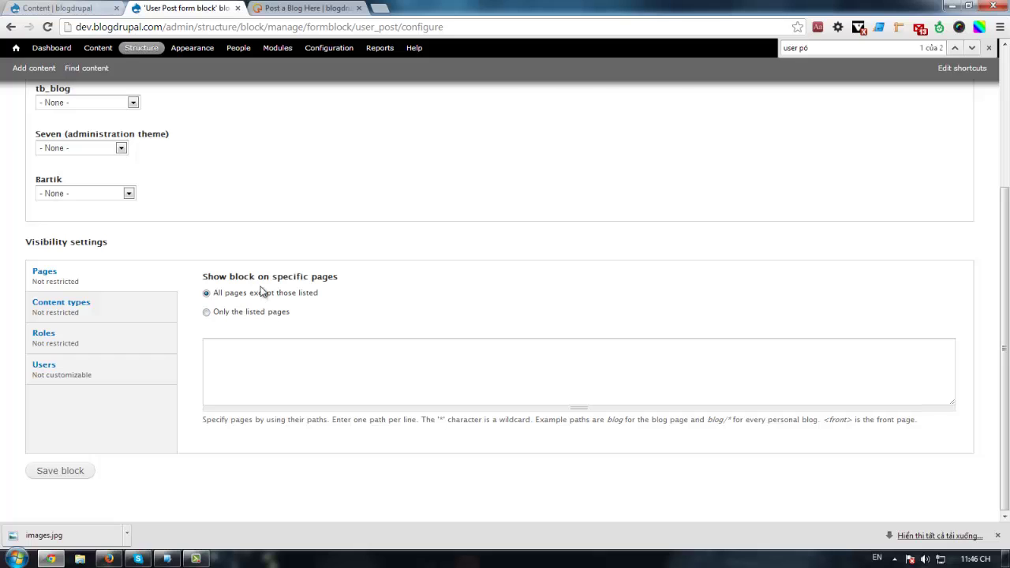
pyautogui.moveTo(195, 268); pyautogui.dragTo(339, 338)
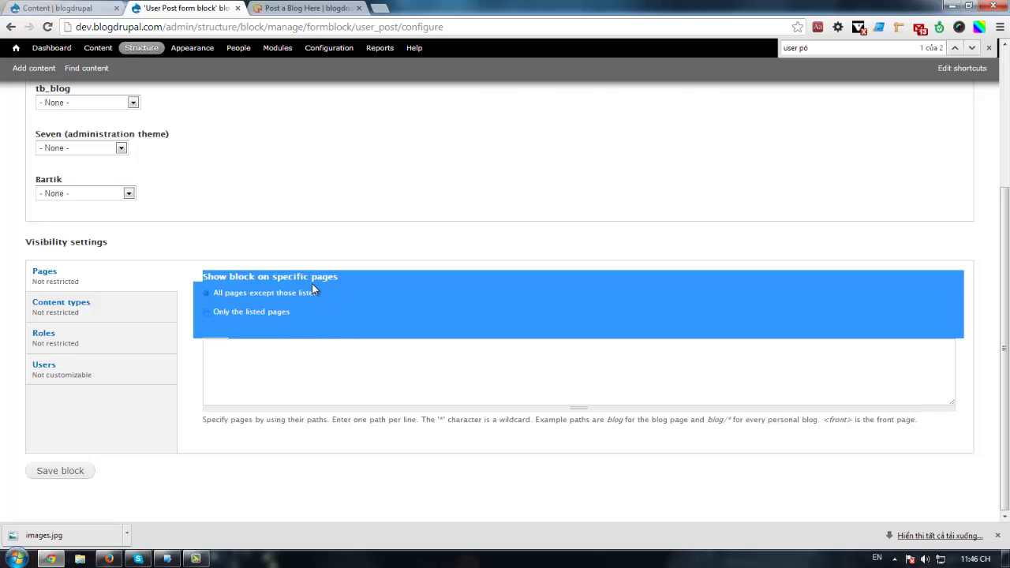
pyautogui.click(293, 292)
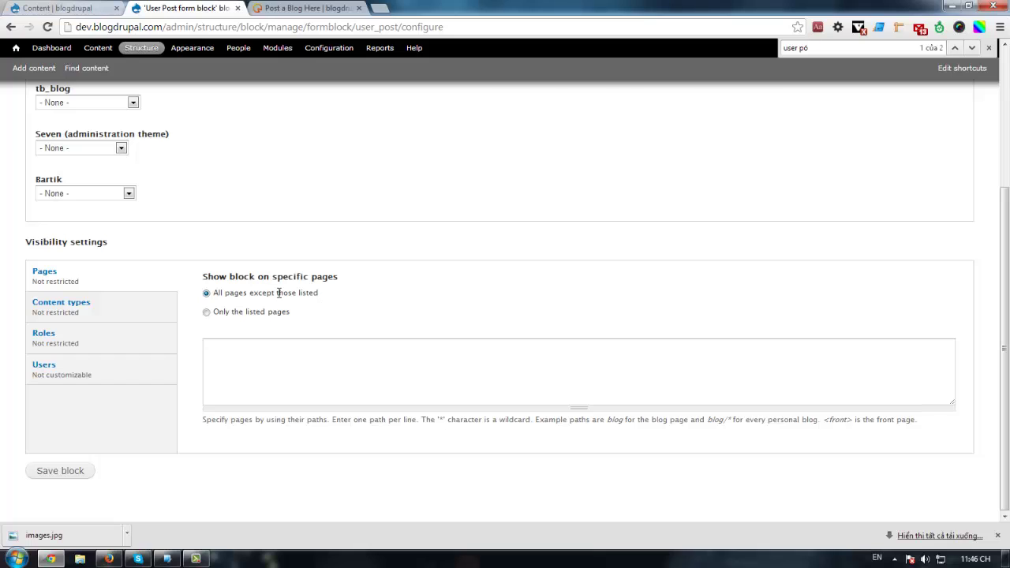
pyautogui.moveTo(320, 293); pyautogui.dragTo(220, 293)
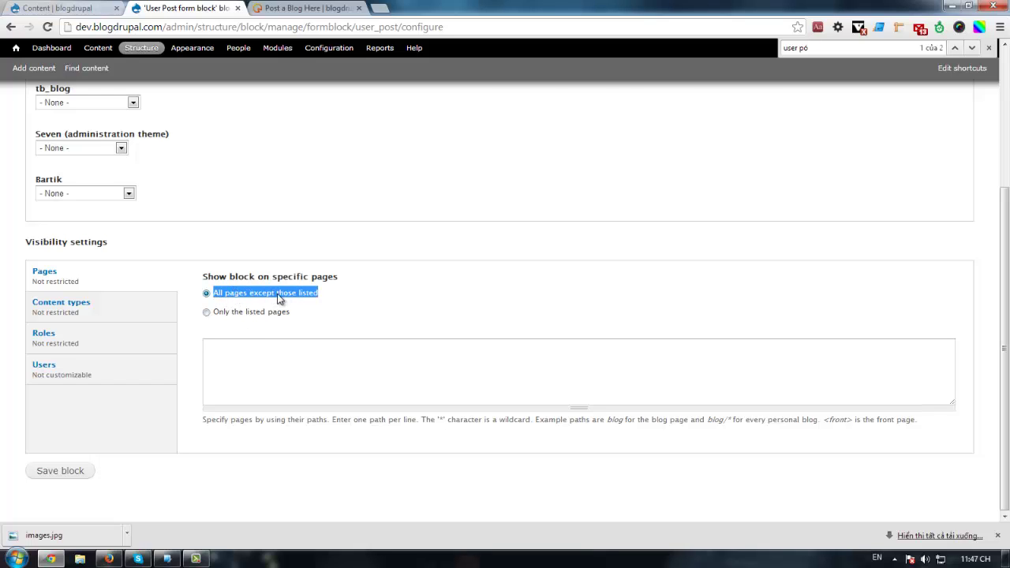
pyautogui.click(264, 361)
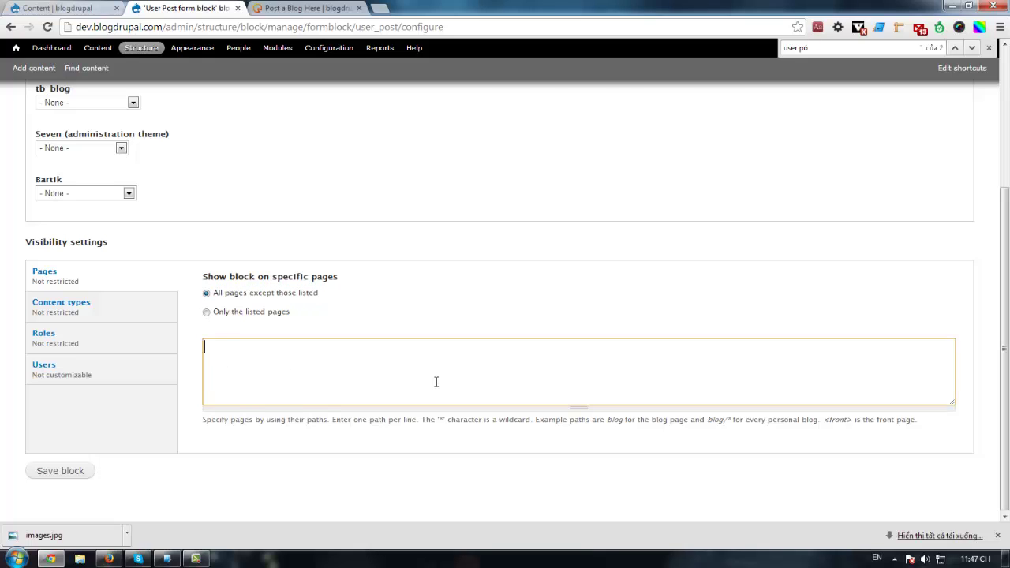
pyautogui.click(240, 315)
pyautogui.moveTo(299, 320); pyautogui.dragTo(211, 314)
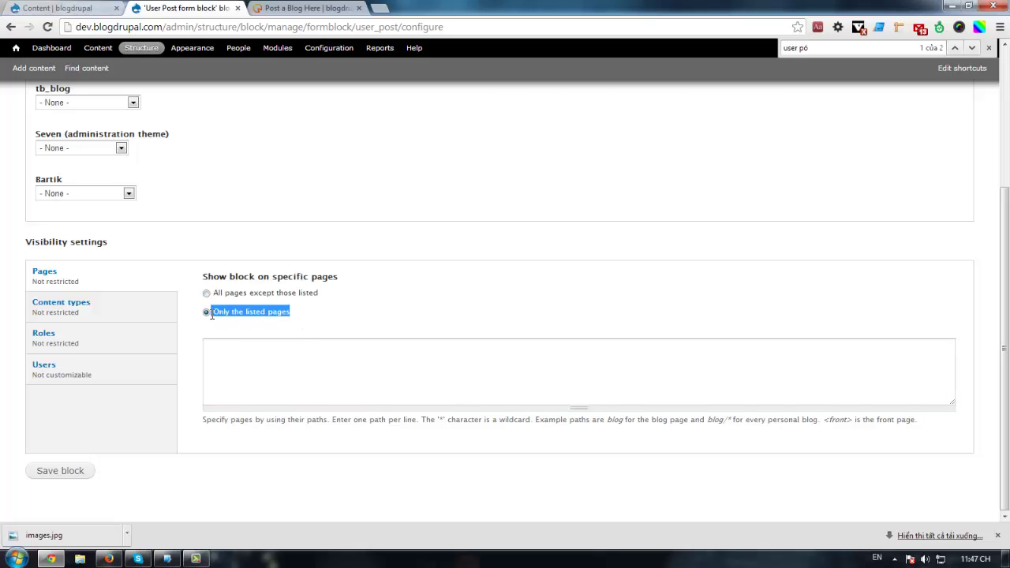
pyautogui.click(235, 344)
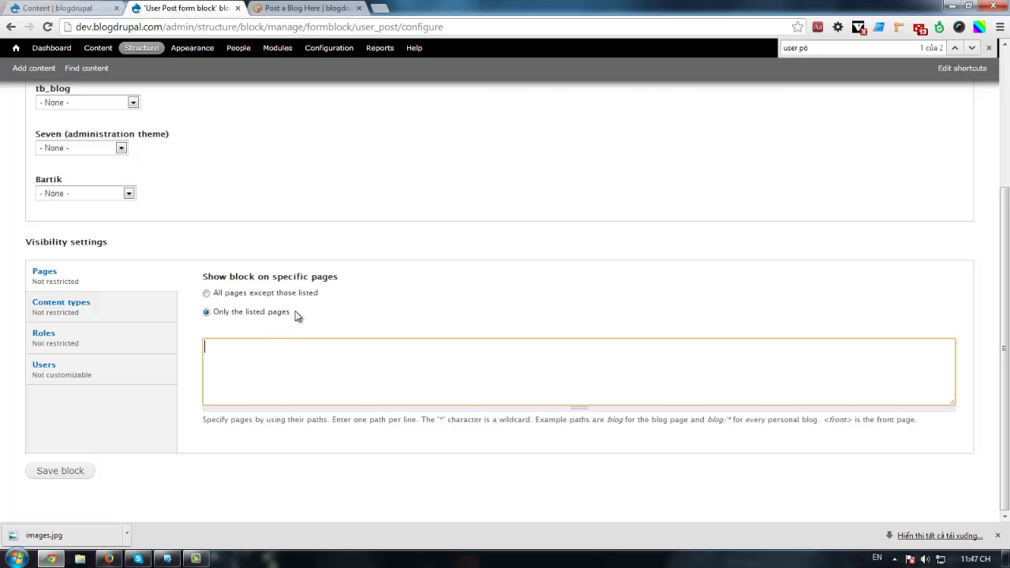
pyautogui.moveTo(294, 312); pyautogui.dragTo(217, 313)
pyautogui.click(227, 354)
# Step: Look up the Post a Blog Here page's node path, list node/42 as the User Post form block's only page, and save the block
pyautogui.click(304, 8)
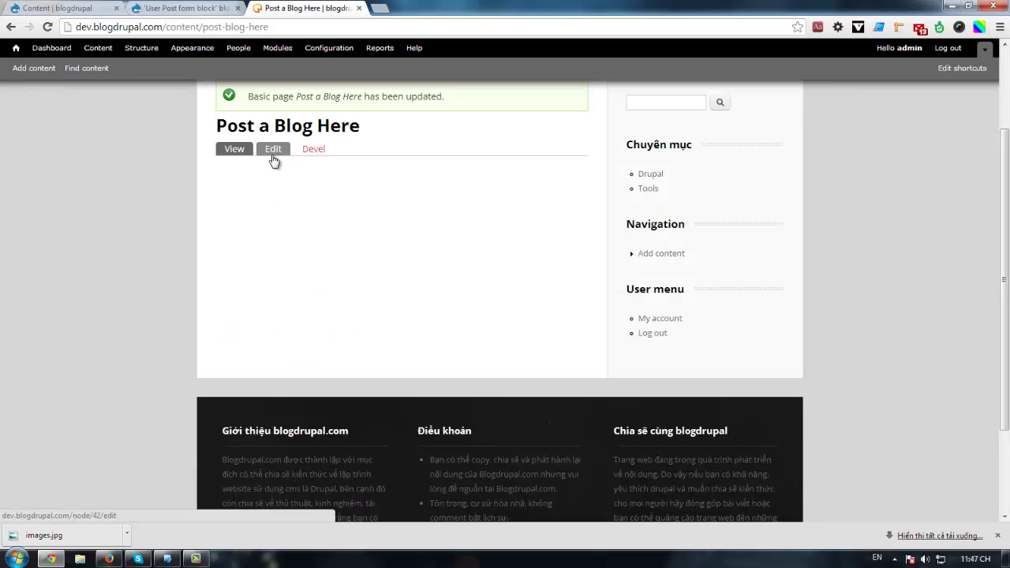
pyautogui.click(186, 8)
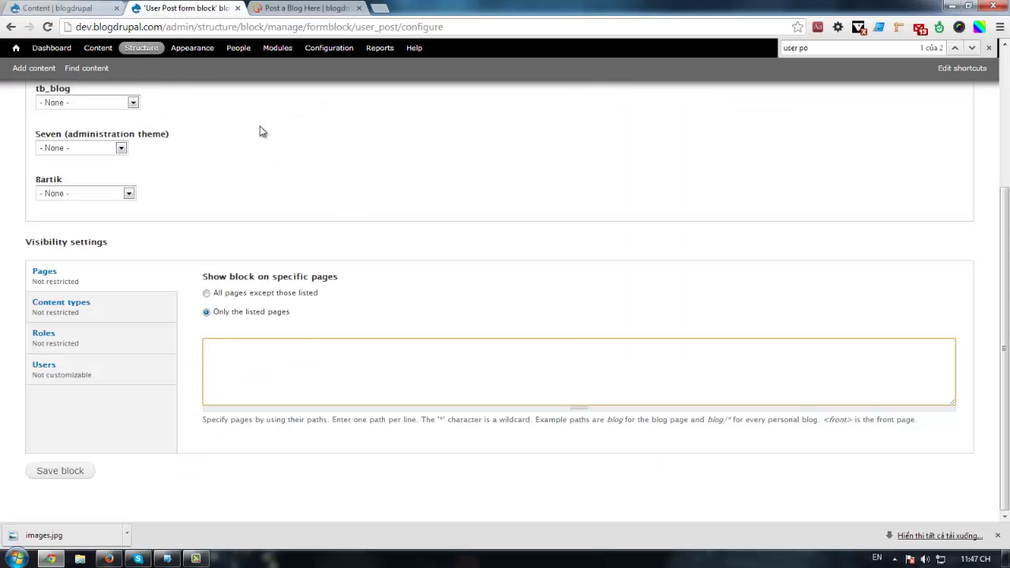
pyautogui.click(278, 6)
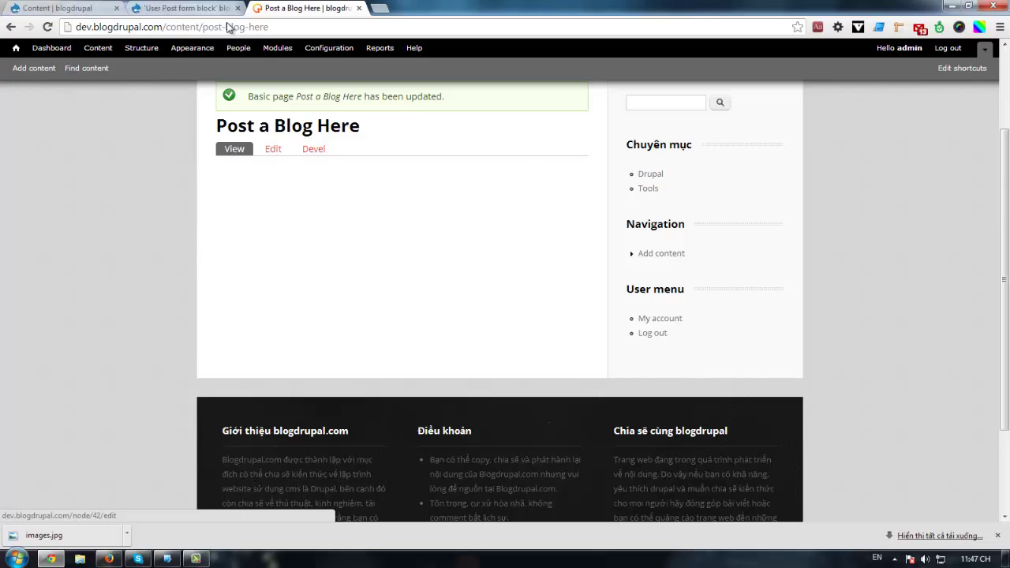
pyautogui.click(190, 8)
pyautogui.write('node/42')
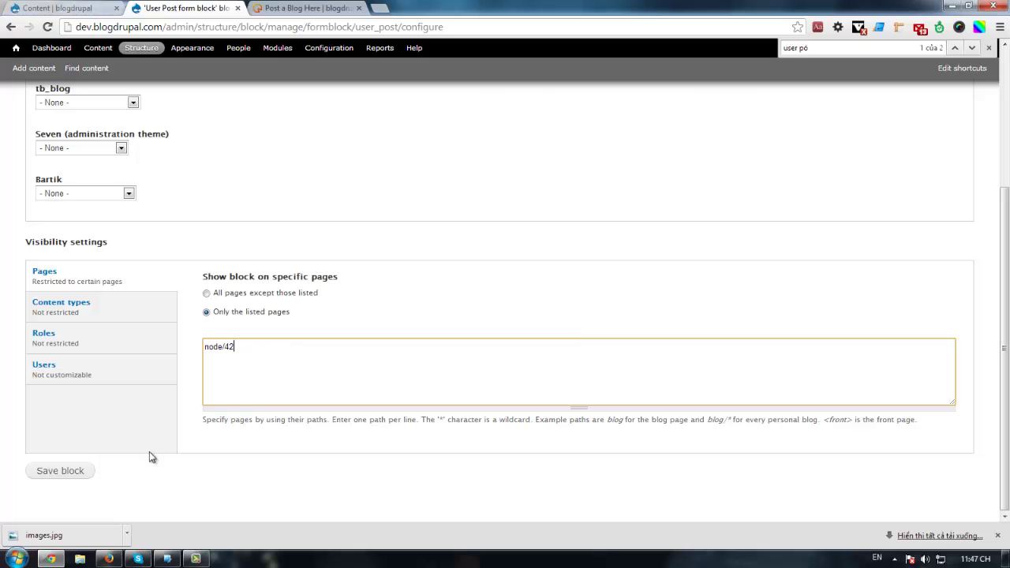
pyautogui.click(65, 474)
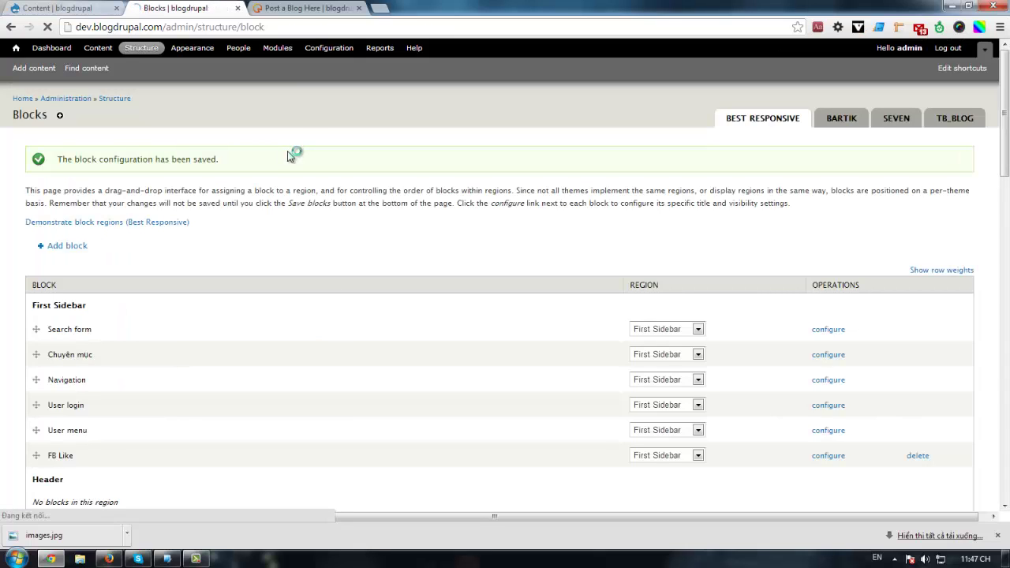
# Step: Reload the Post a Blog Here page and try filling the form's Title with the suggested entry "Một số hàm theme xử lý dữ liệu"
pyautogui.hotkey('ctrl', 'Tab')
pyautogui.press('F5')
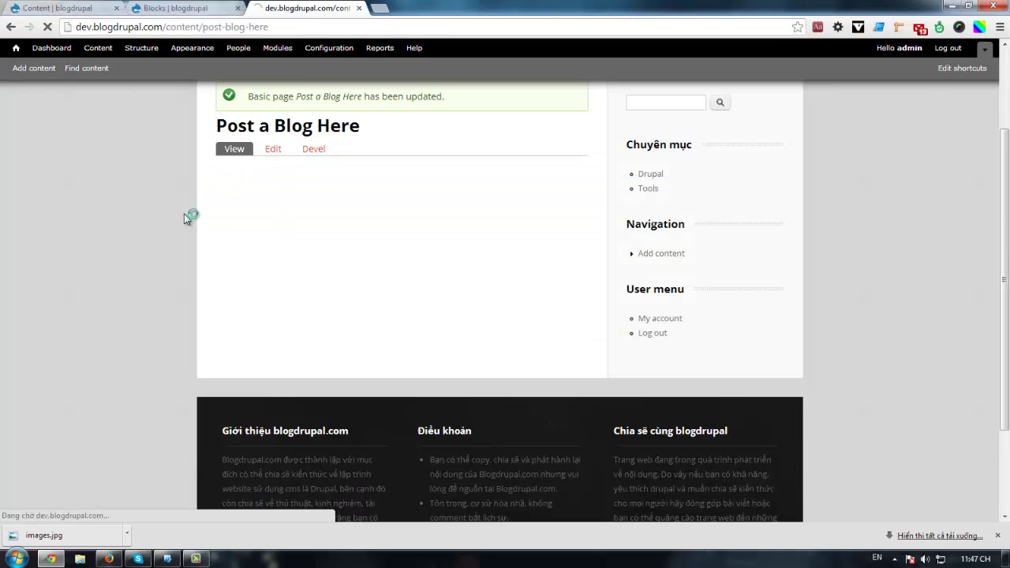
pyautogui.scroll(-7, 162, 256)
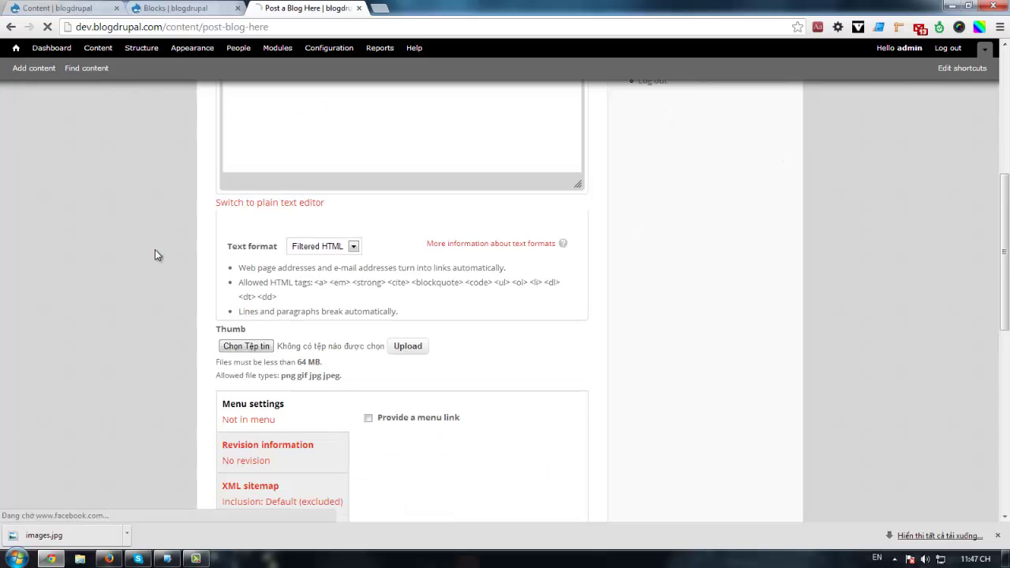
pyautogui.scroll(6, 154, 249)
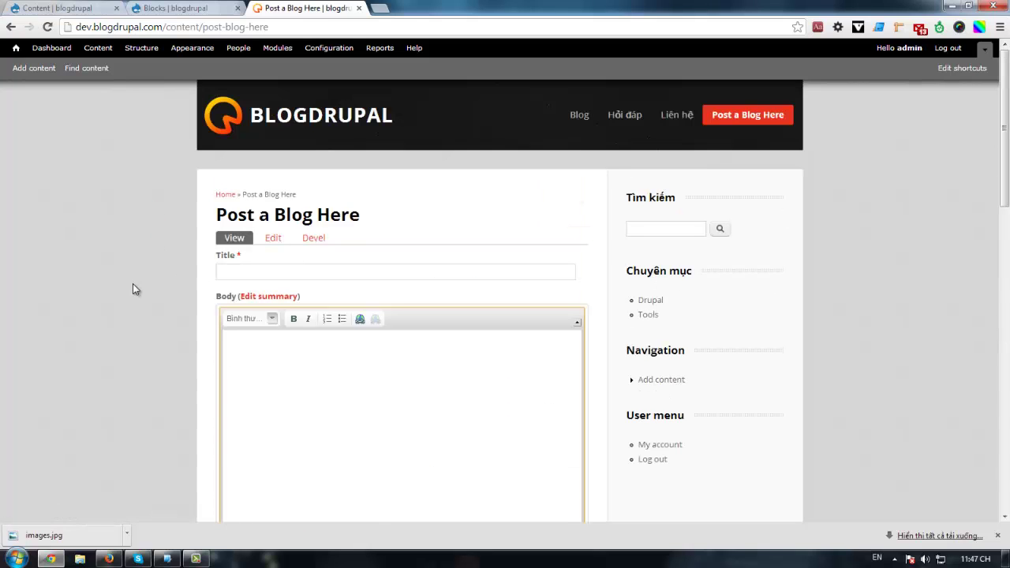
pyautogui.click(218, 273)
pyautogui.scroll(-4, 82, 327)
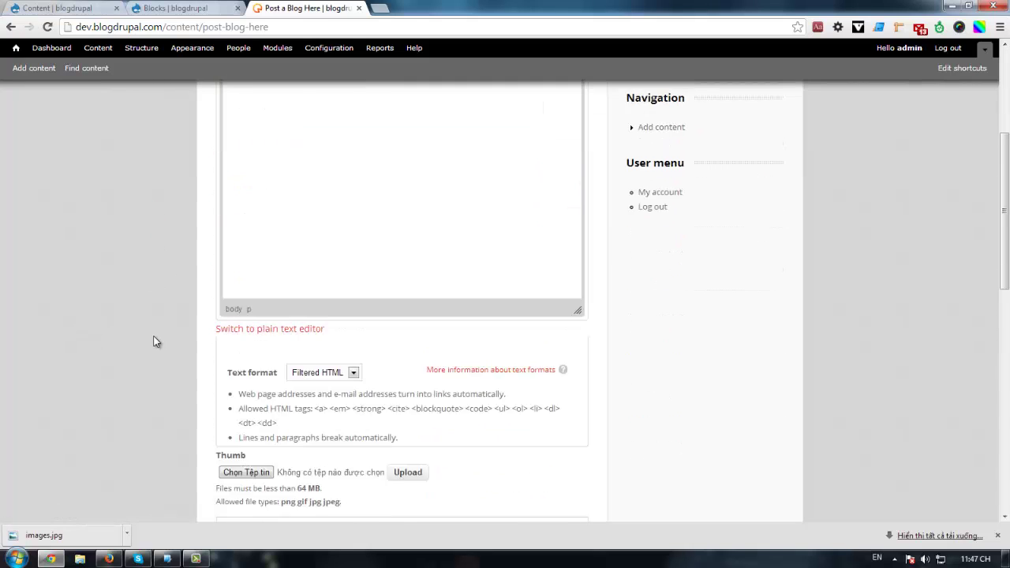
pyautogui.scroll(2, 158, 331)
pyautogui.click(245, 145)
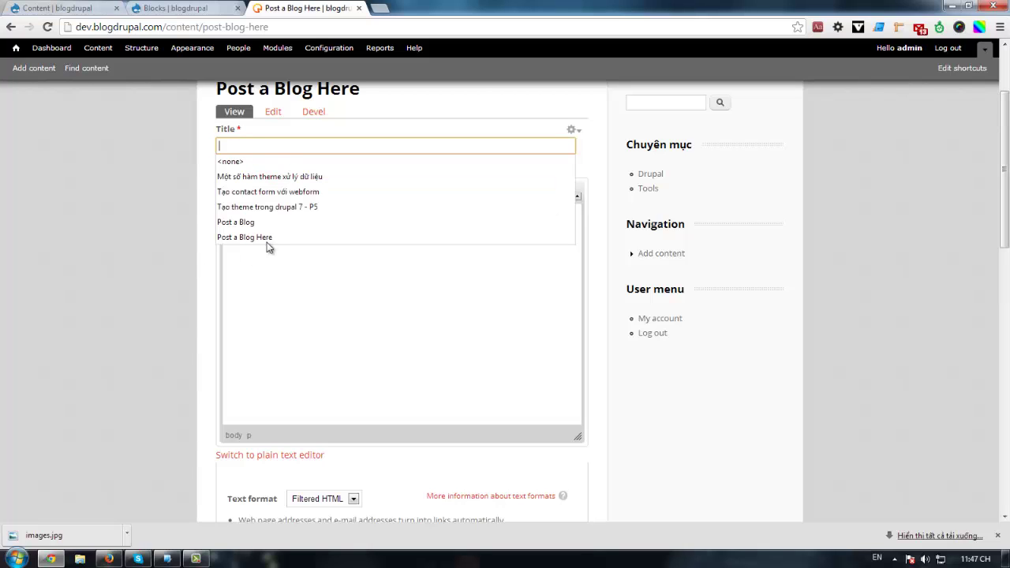
pyautogui.click(306, 181)
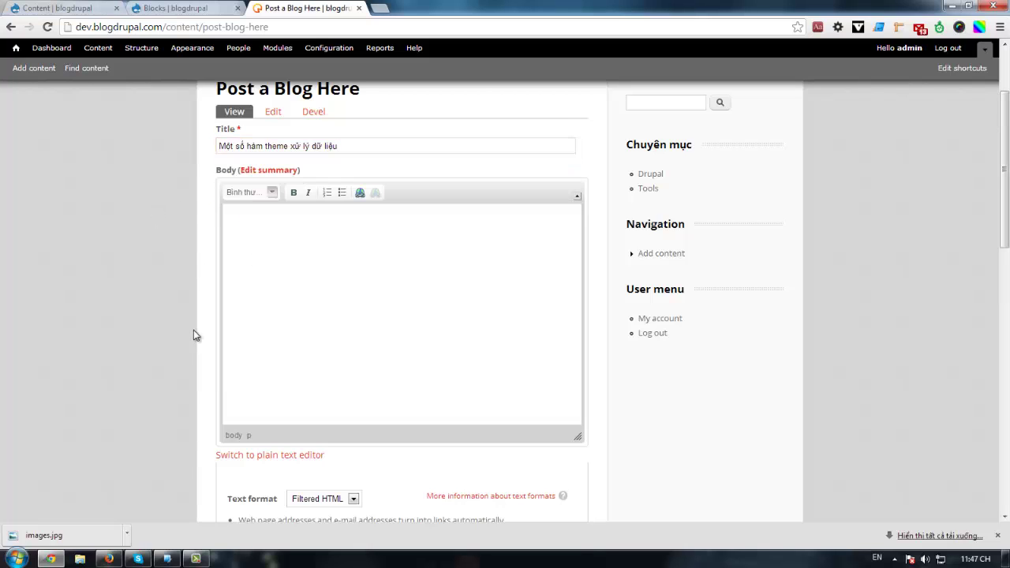
# Step: Examine the form's revision, XML sitemap, URL path, comment, meta tag and authoring settings as shown to the administrator
pyautogui.scroll(-4, 192, 334)
pyautogui.scroll(-5, 485, 298)
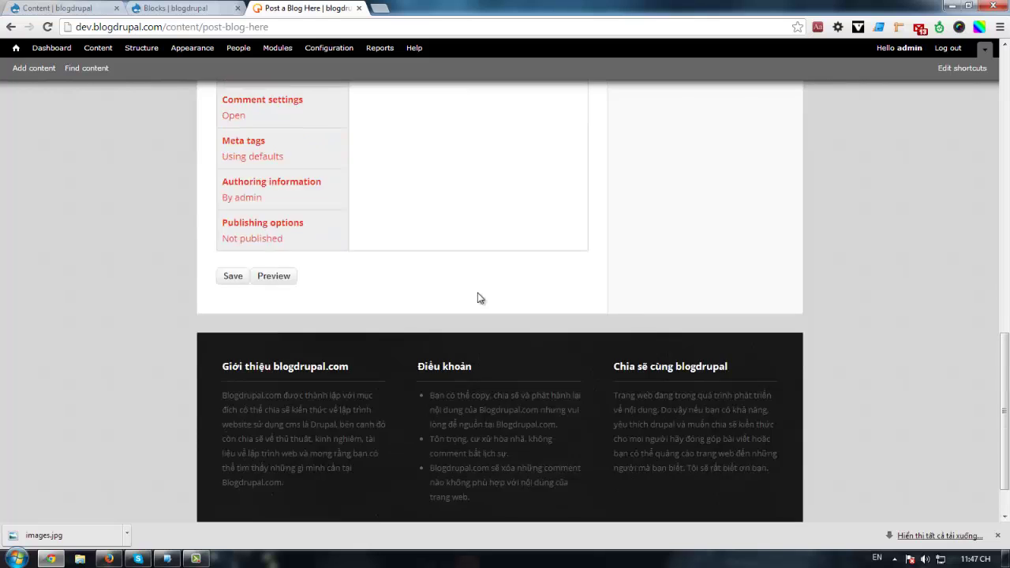
pyautogui.scroll(5, 478, 295)
pyautogui.click(277, 355)
pyautogui.click(293, 413)
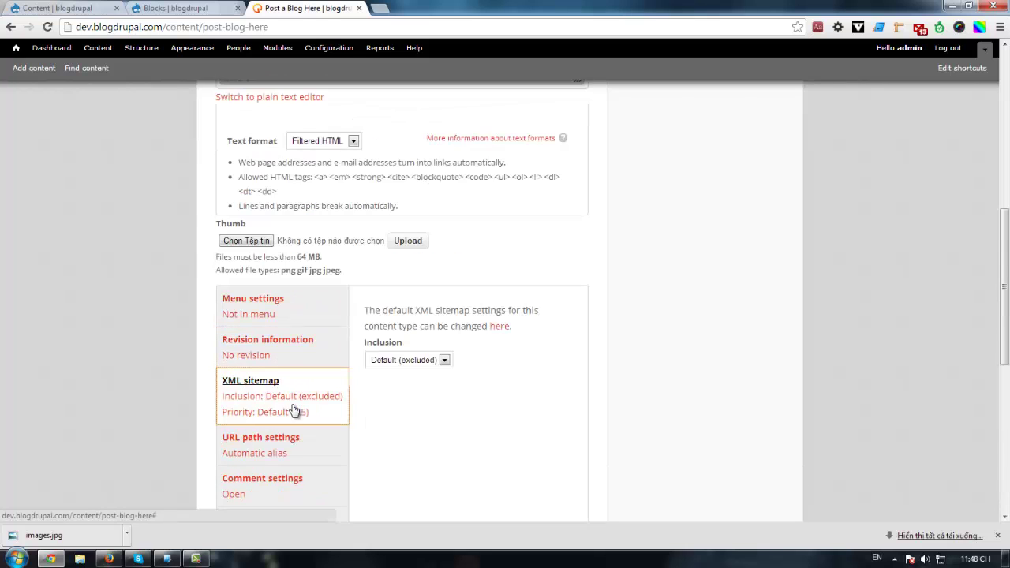
pyautogui.click(296, 442)
pyautogui.scroll(-2, 281, 389)
pyautogui.click(280, 384)
pyautogui.click(282, 403)
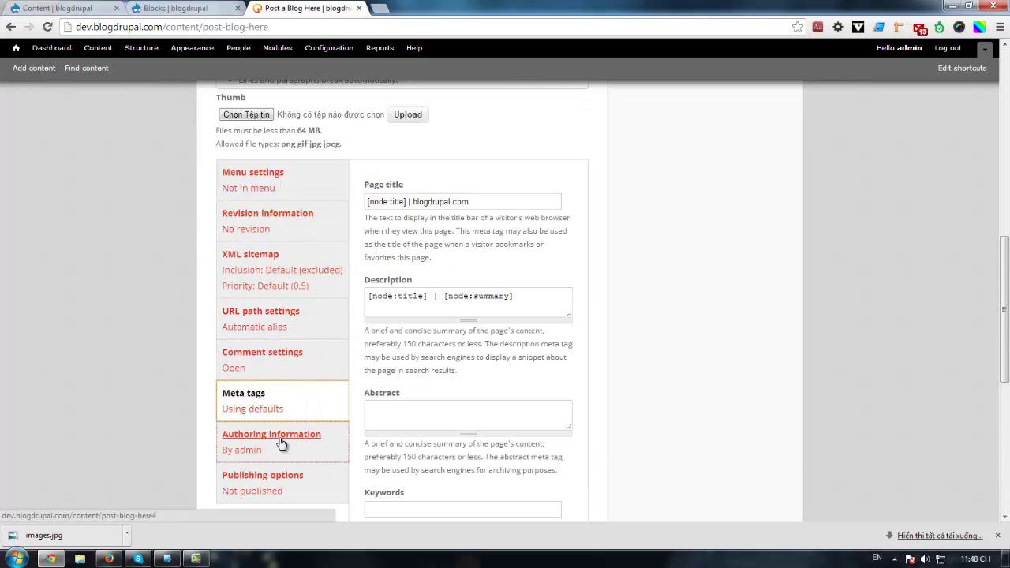
pyautogui.click(284, 444)
# Step: Switch to Firefox, check the Post a Blog Here page for the form as a regular user, and return to Chrome
pyautogui.click(113, 559)
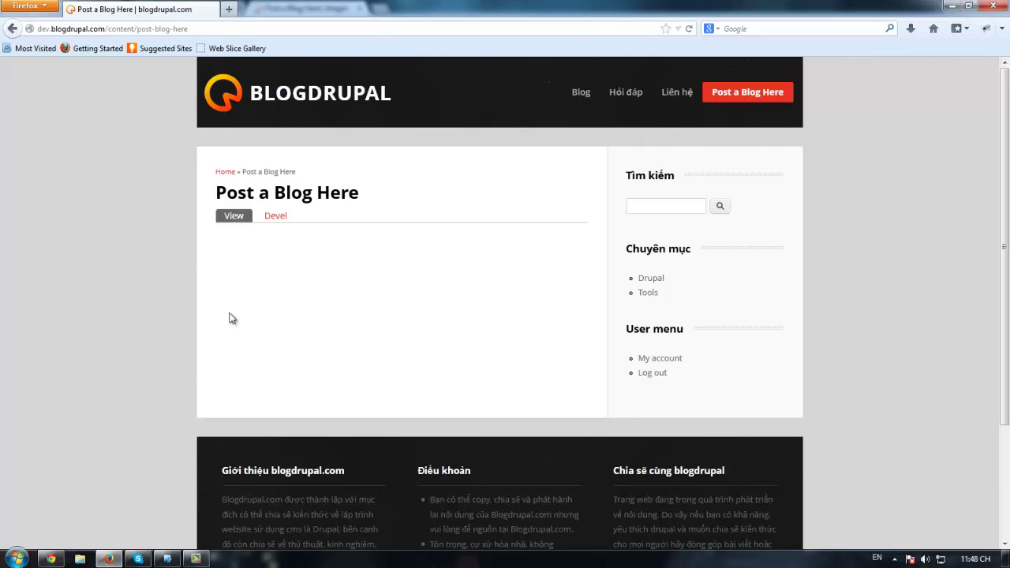
pyautogui.scroll(-3, 371, 312)
pyautogui.scroll(3, 350, 345)
pyautogui.click(39, 562)
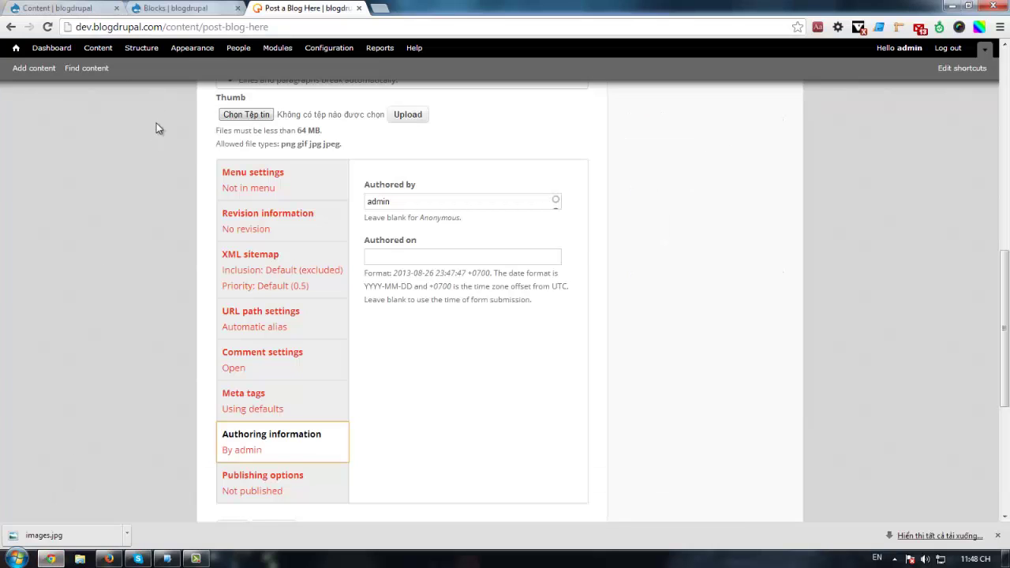
# Step: Open the site's user permissions page and find the "User Post: Create new content" permission by searching for "user pos"
pyautogui.click(150, 49)
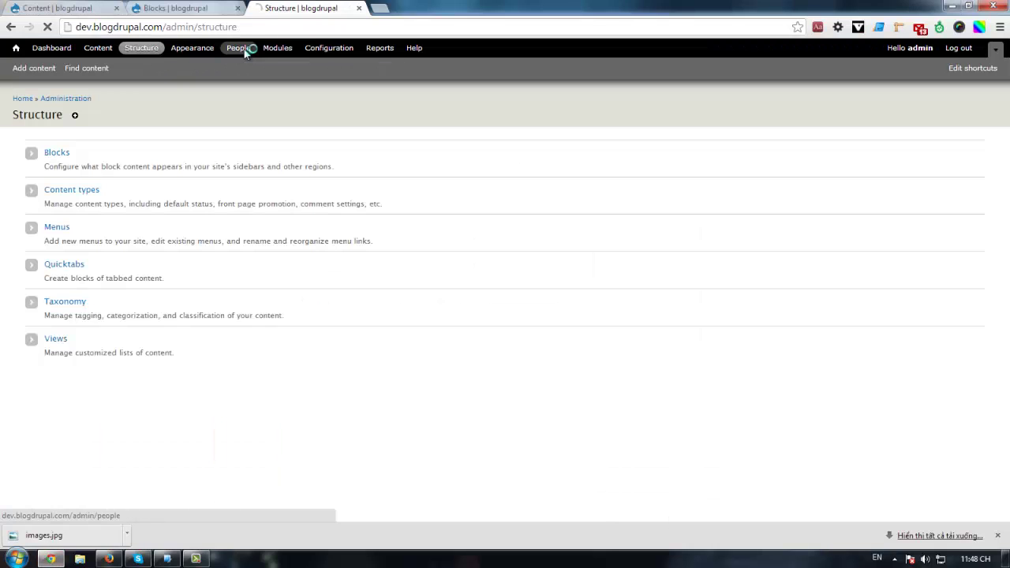
pyautogui.click(245, 49)
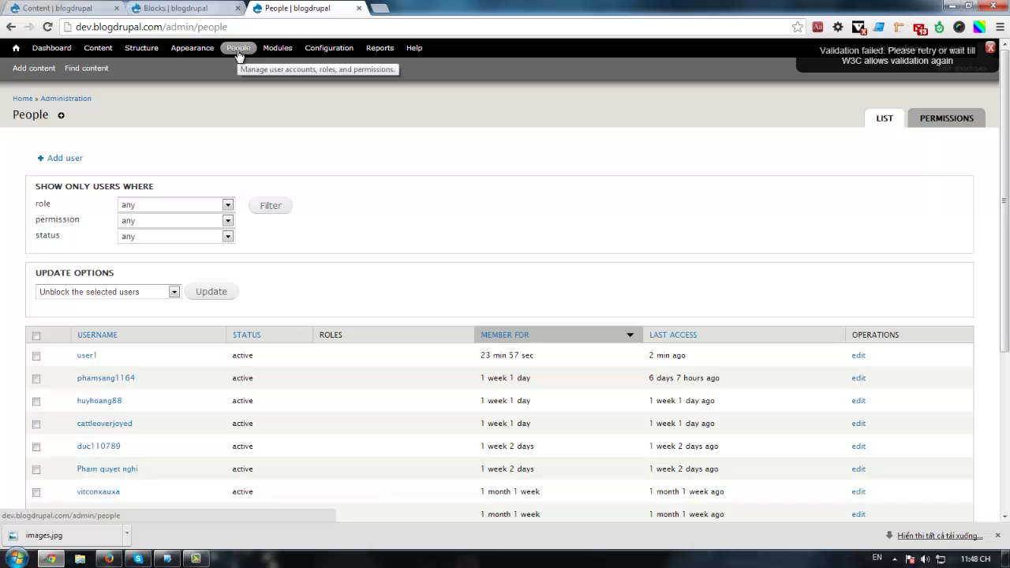
pyautogui.click(943, 127)
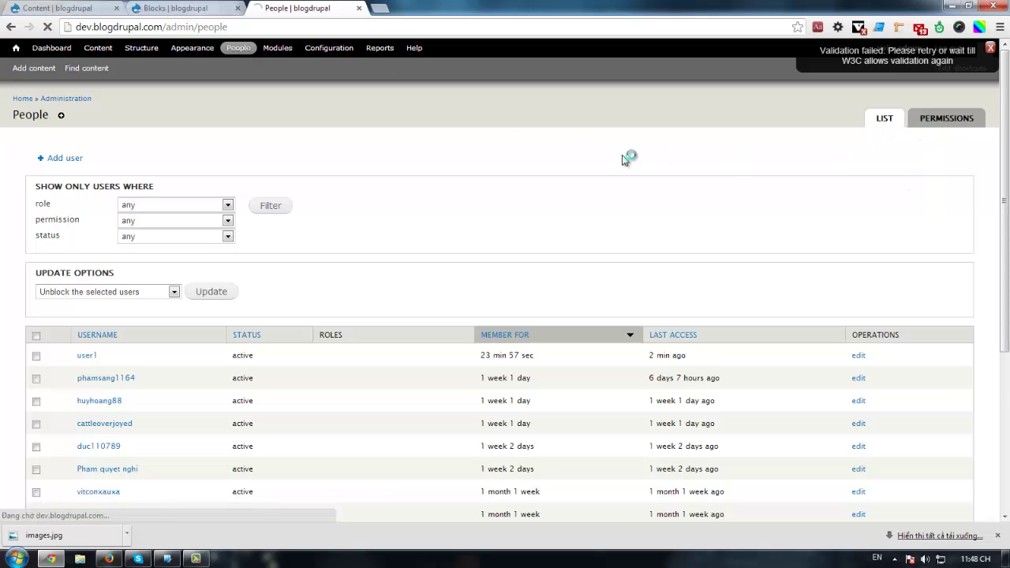
pyautogui.scroll(-5, 368, 252)
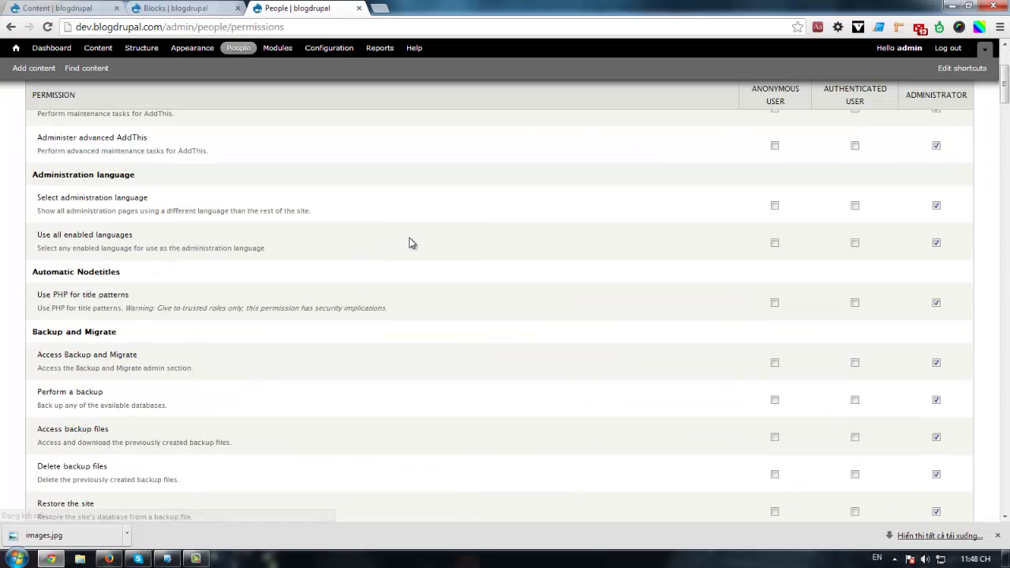
pyautogui.hotkey('ctrl', 'f')
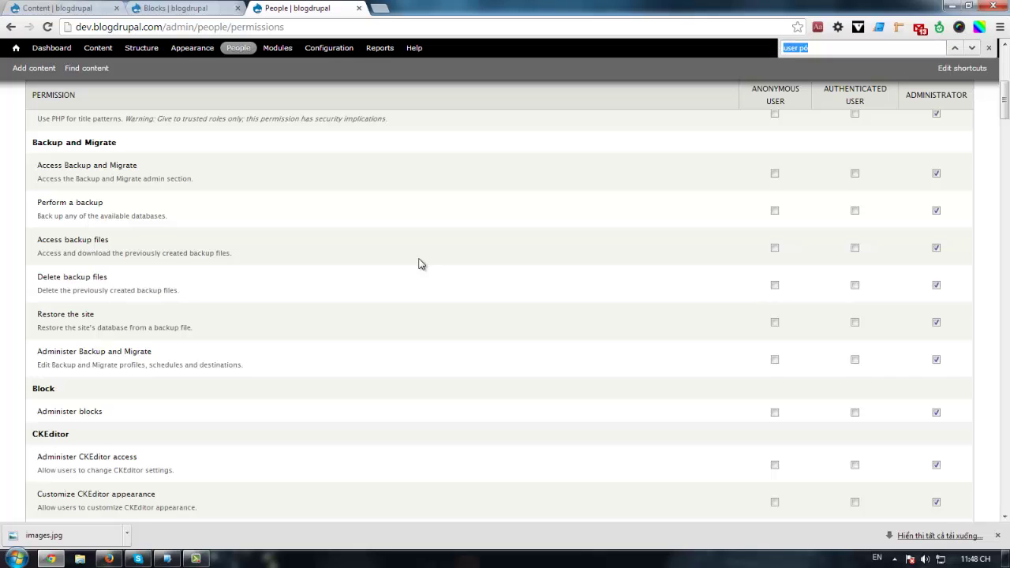
pyautogui.write('us')
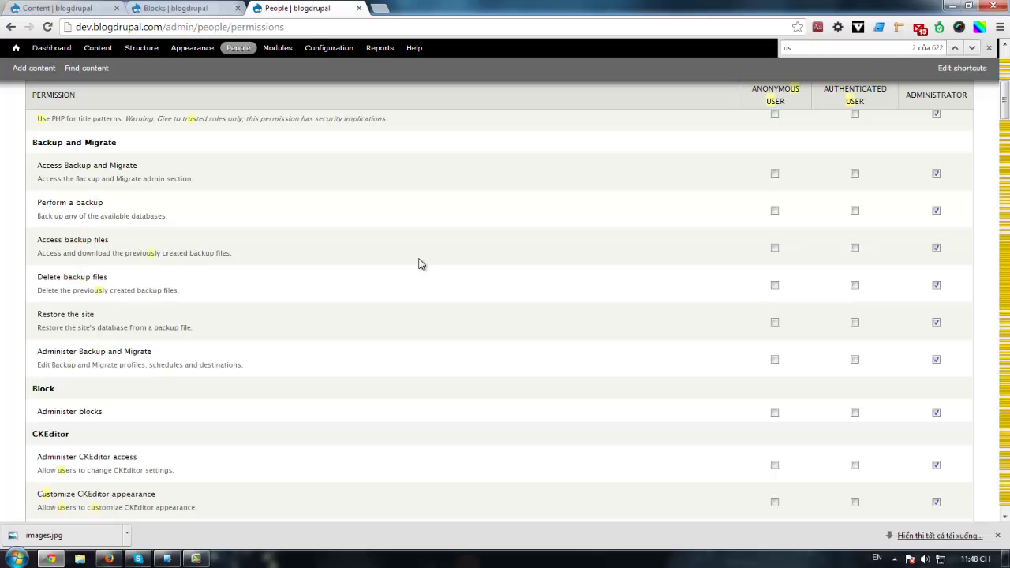
pyautogui.write('er pos')
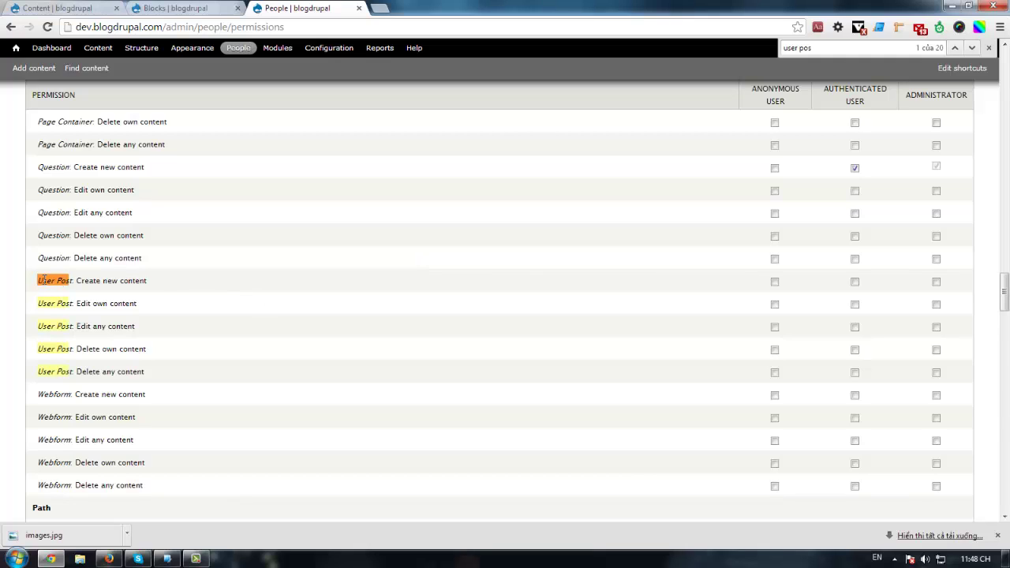
pyautogui.moveTo(37, 284); pyautogui.dragTo(161, 277)
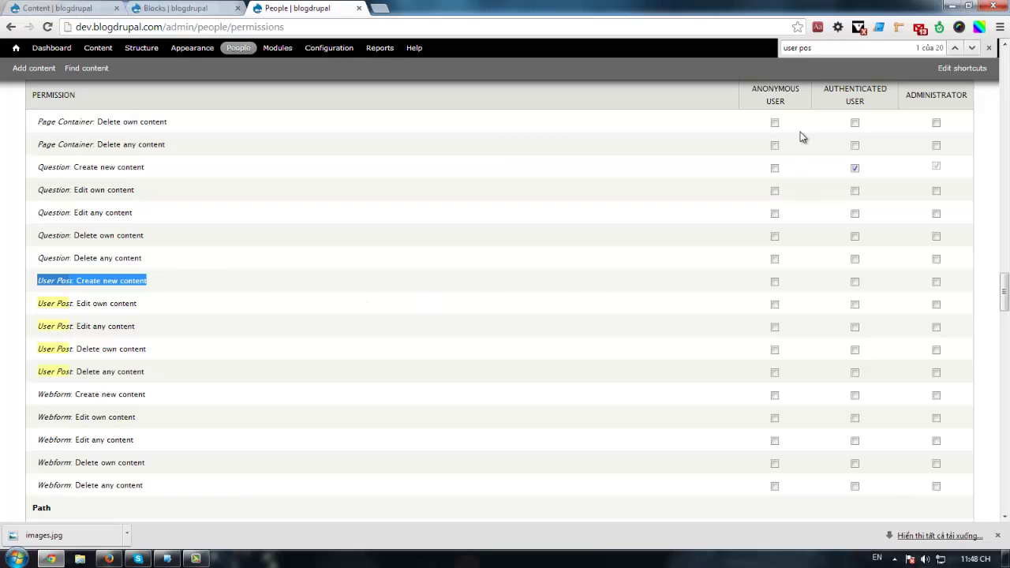
# Step: Grant the authenticated user role the "Question: Delete any content" permission and save the permissions
pyautogui.click(856, 260)
pyautogui.moveTo(79, 282); pyautogui.dragTo(153, 286)
pyautogui.click(153, 287)
pyautogui.scroll(-20, 354, 401)
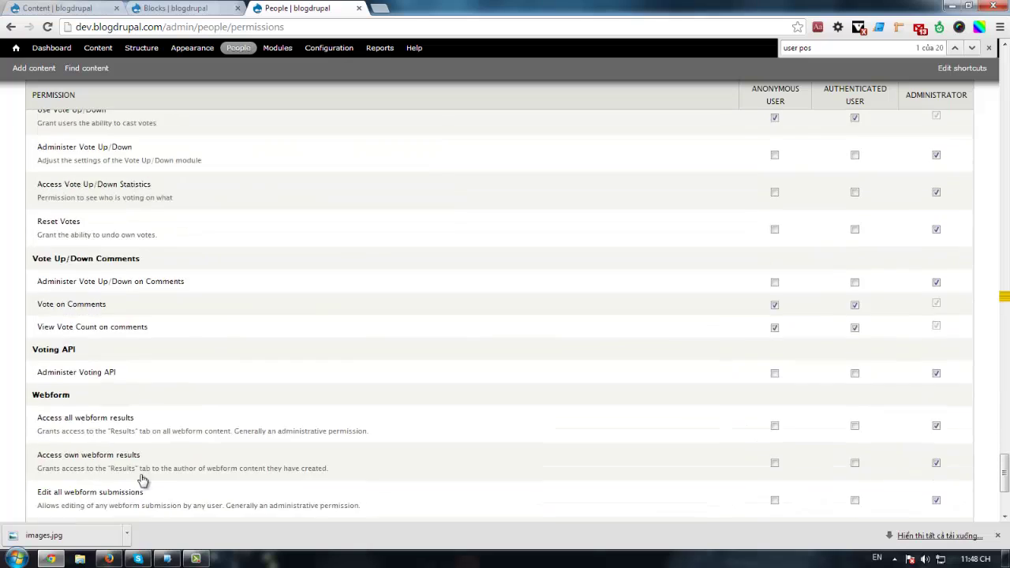
pyautogui.scroll(-3, 142, 480)
pyautogui.click(67, 471)
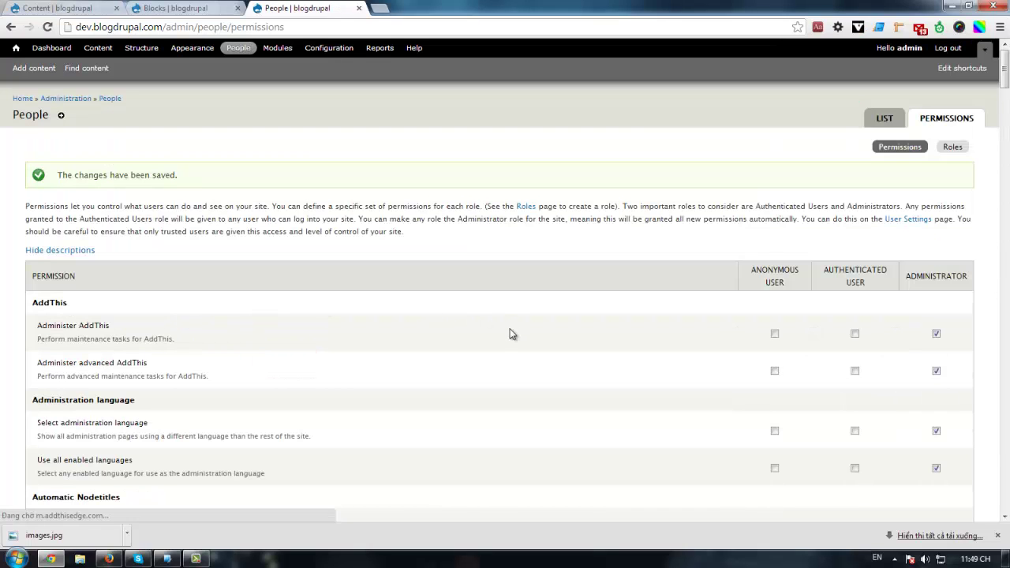
# Step: Switch to Firefox, reload the Post a Blog Here page to check for the form, and return to Chrome
pyautogui.click(109, 559)
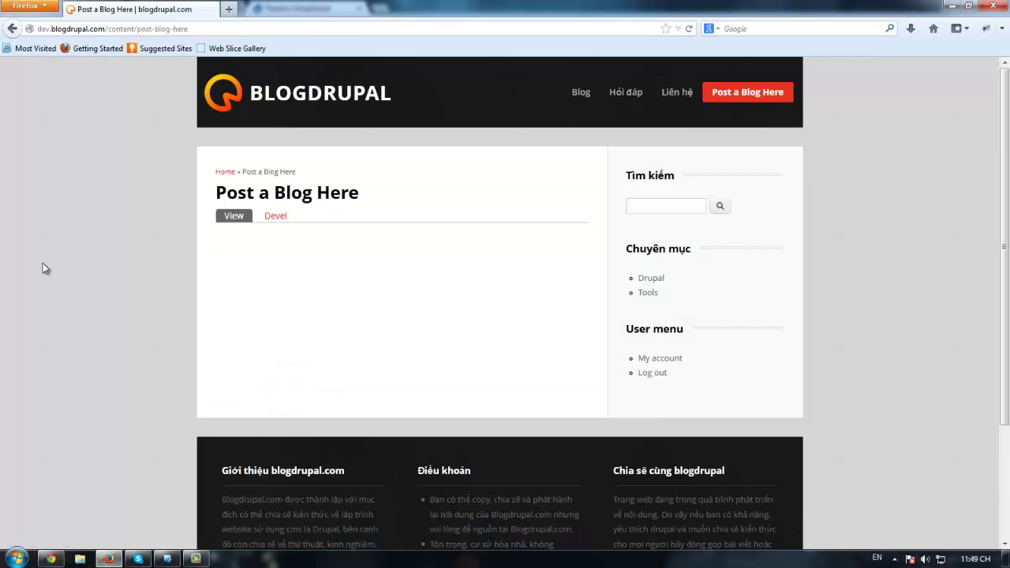
pyautogui.press('F5')
pyautogui.press('F5')
pyautogui.click(52, 559)
# Step: Grant authenticated users "User Post: Create new content", remove their "Question: Delete any content" permission, and save the permissions
pyautogui.scroll(-10, 403, 257)
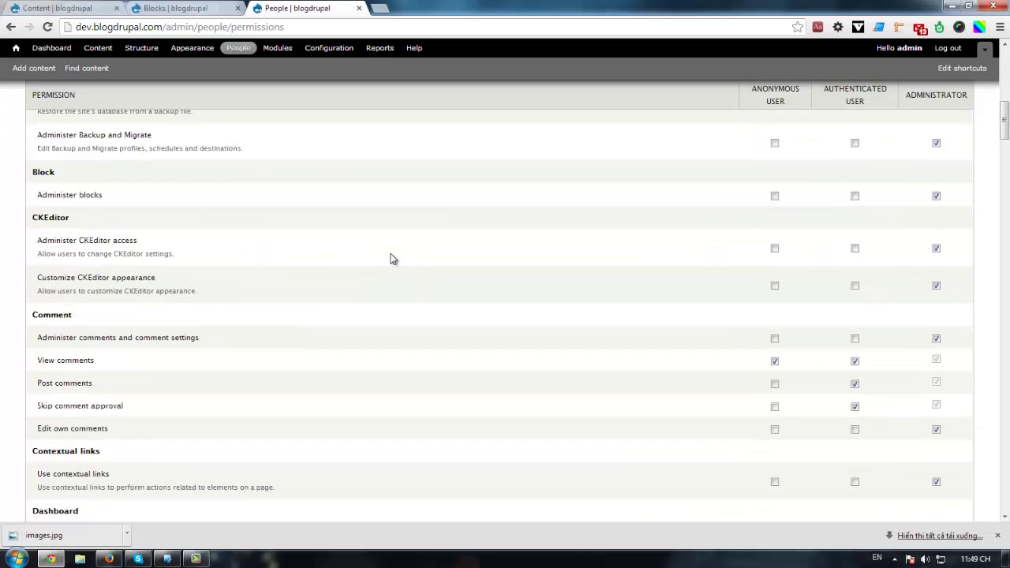
pyautogui.hotkey('ctrl', 'f')
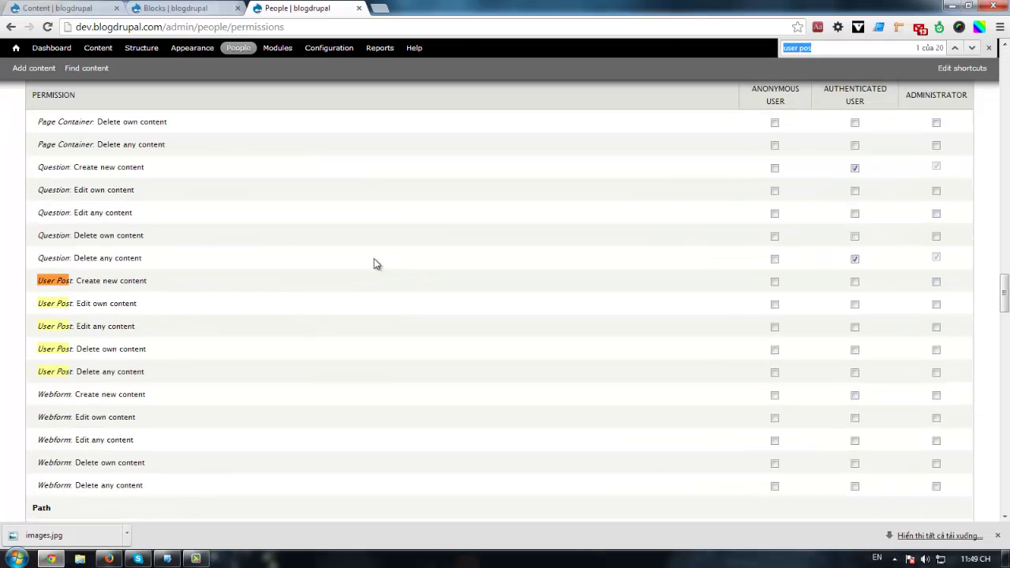
pyautogui.click(124, 281)
pyautogui.click(856, 283)
pyautogui.click(855, 259)
pyautogui.scroll(-15, 263, 401)
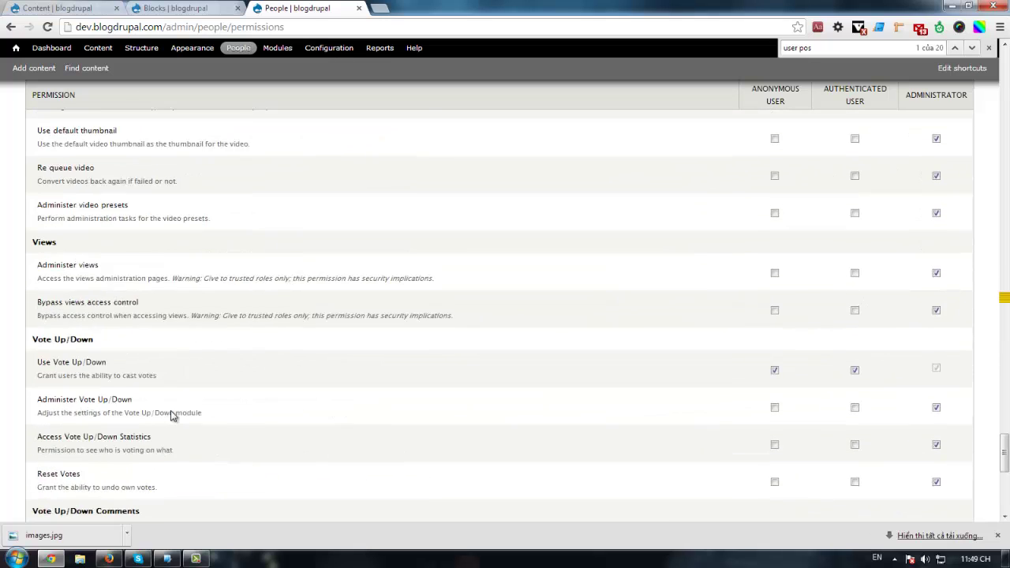
pyautogui.scroll(-10, 170, 410)
pyautogui.click(96, 471)
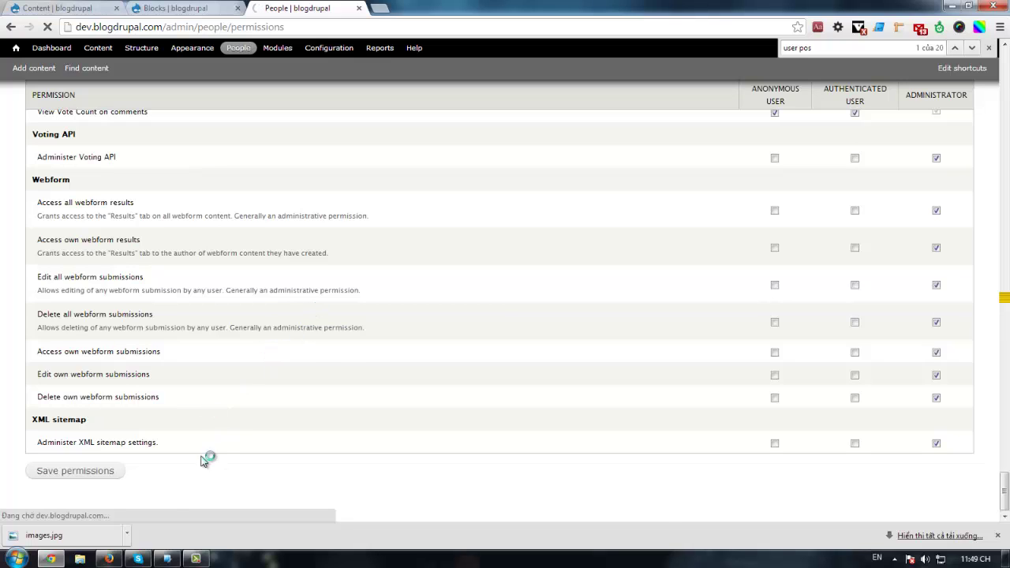
# Step: Switch to Firefox and examine the submission form on the Post a Blog Here page as a regular user
pyautogui.moveTo(111, 560)
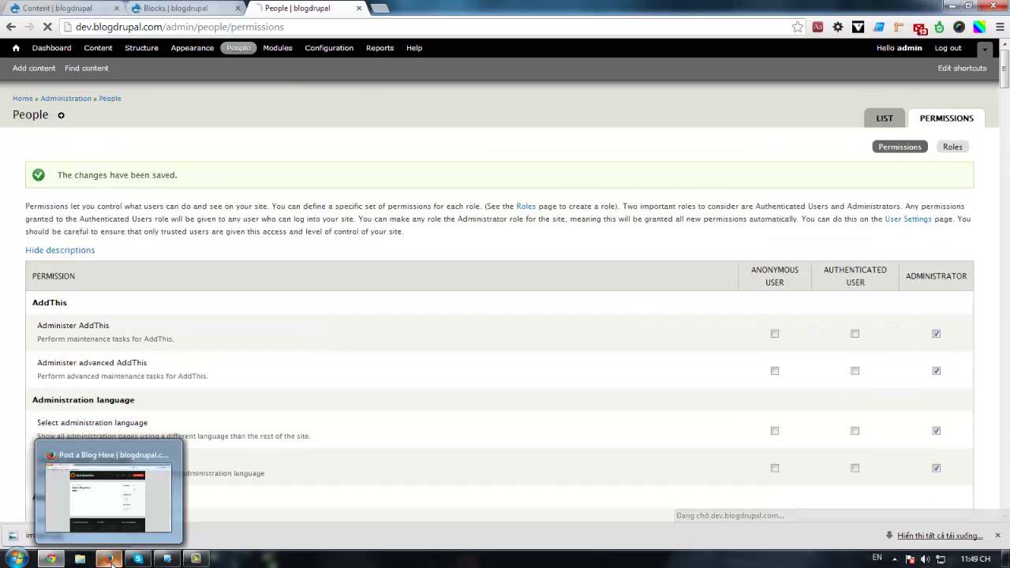
pyautogui.click(119, 489)
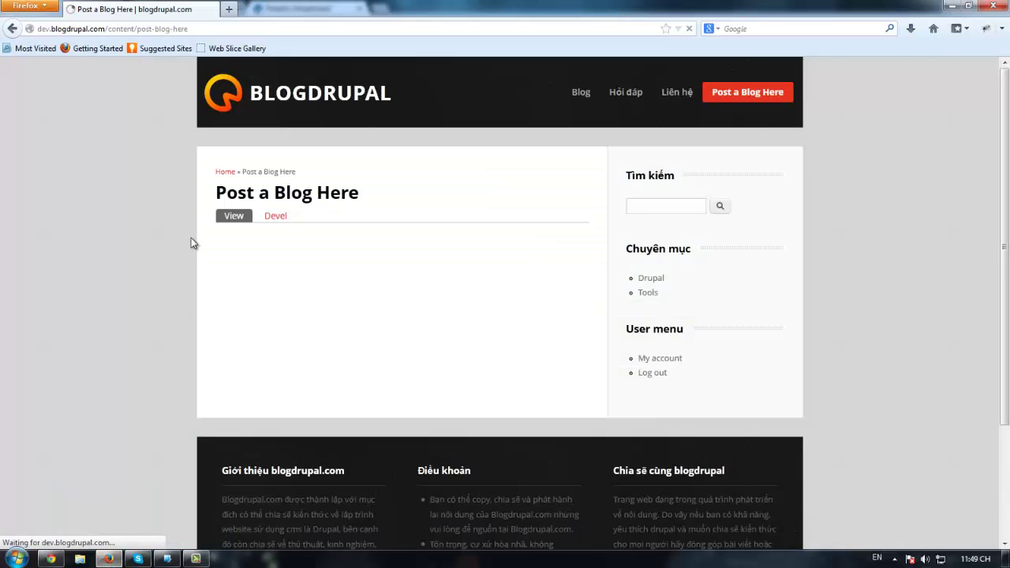
pyautogui.scroll(-6, 370, 288)
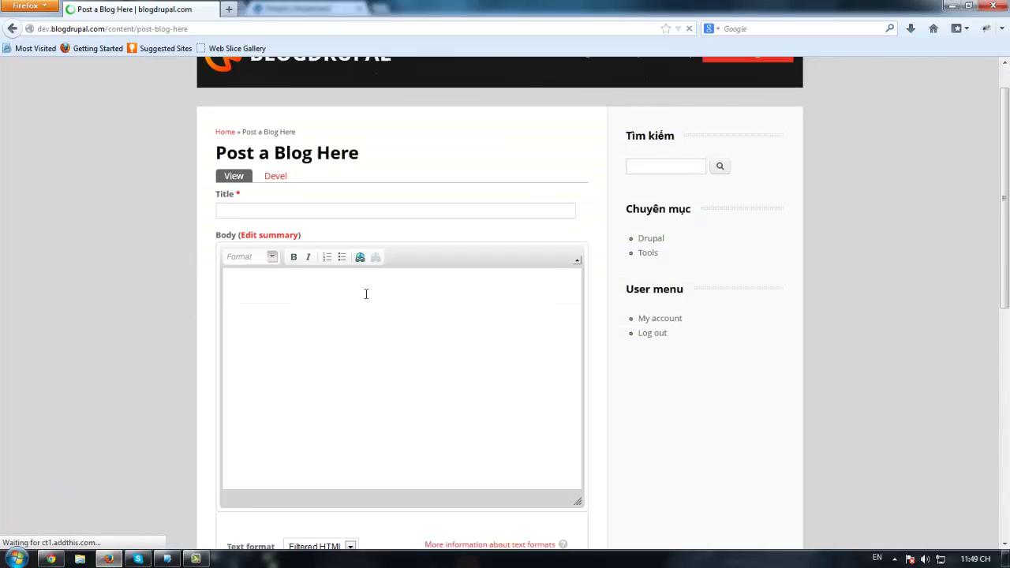
pyautogui.scroll(-3, 398, 211)
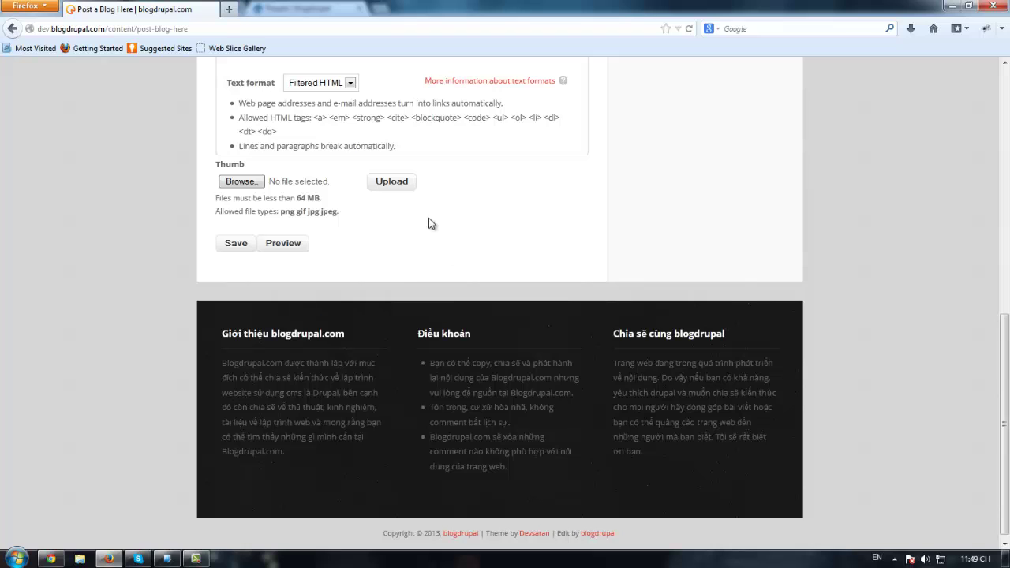
# Step: Review the Title, Body, Text format and Thumb fields of the blog submission form from start to end
pyautogui.scroll(3, 429, 223)
pyautogui.scroll(10, 385, 251)
pyautogui.scroll(-12, 374, 248)
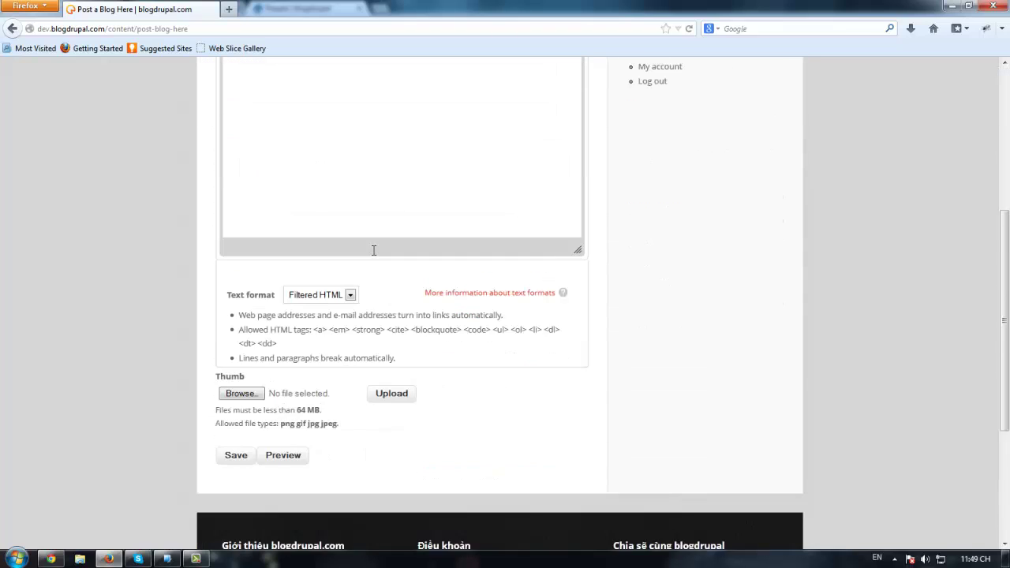
pyautogui.scroll(10, 378, 296)
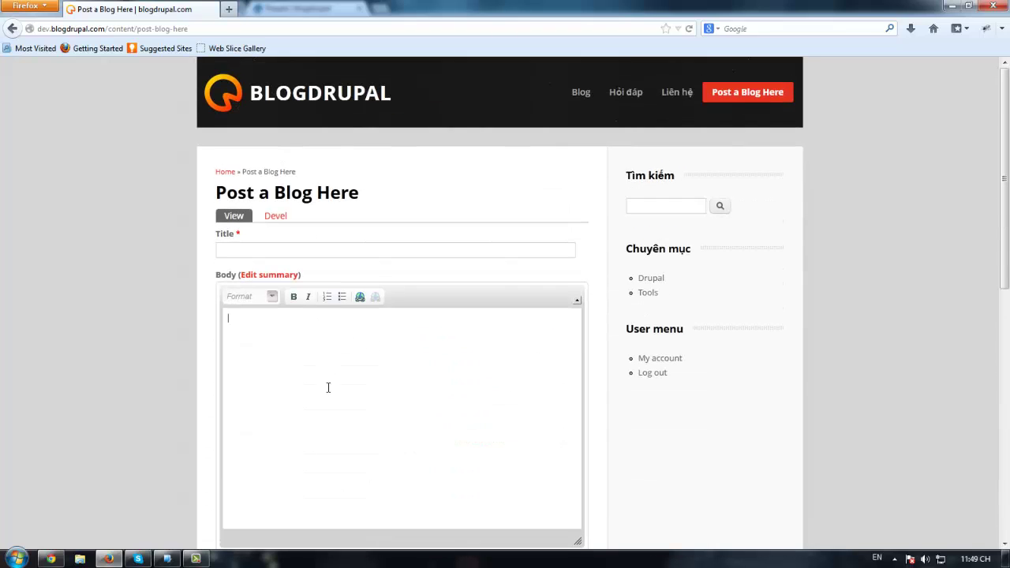
pyautogui.scroll(-10, 318, 313)
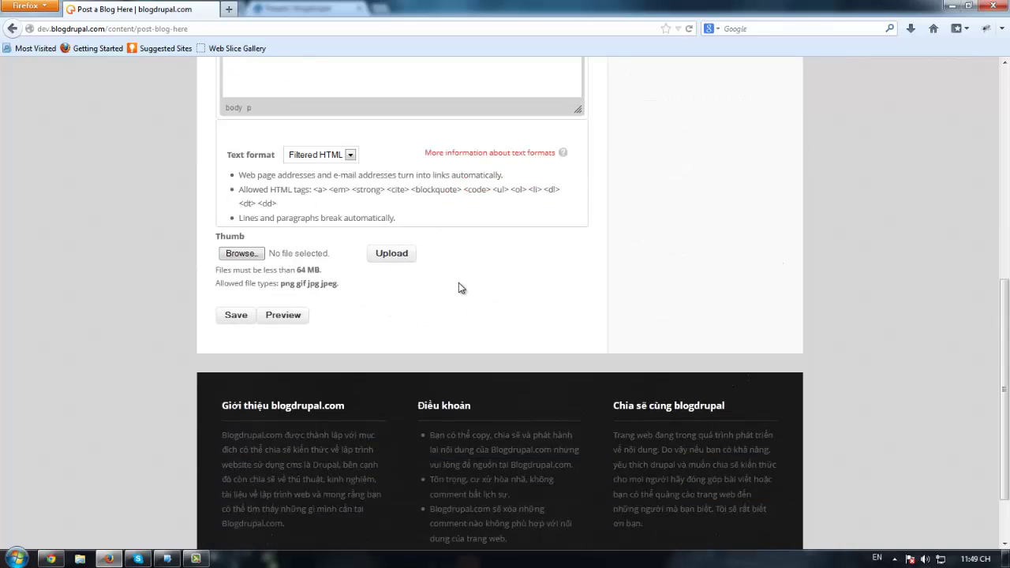
pyautogui.scroll(8, 430, 281)
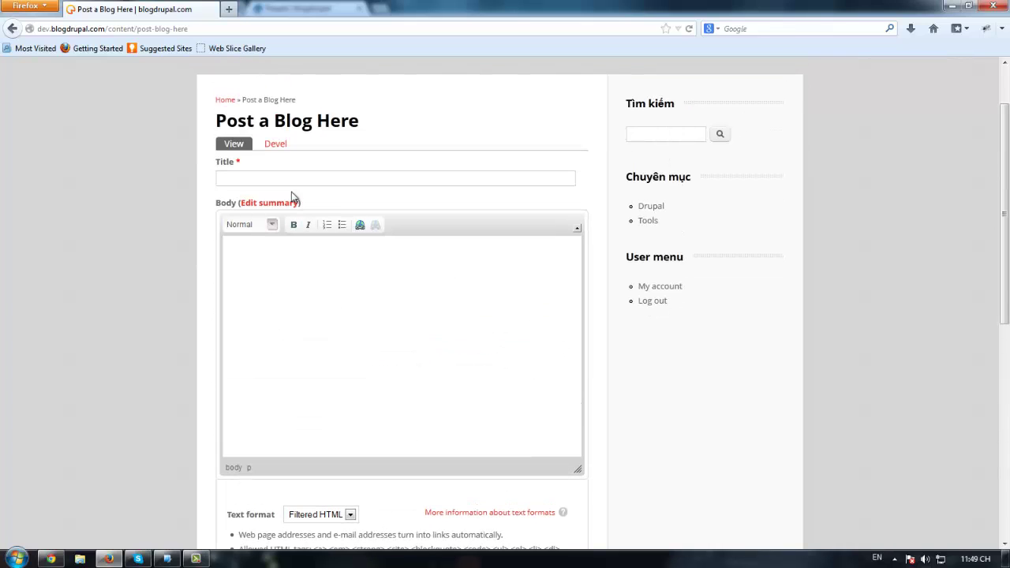
pyautogui.scroll(2, 118, 305)
pyautogui.scroll(-10, 118, 285)
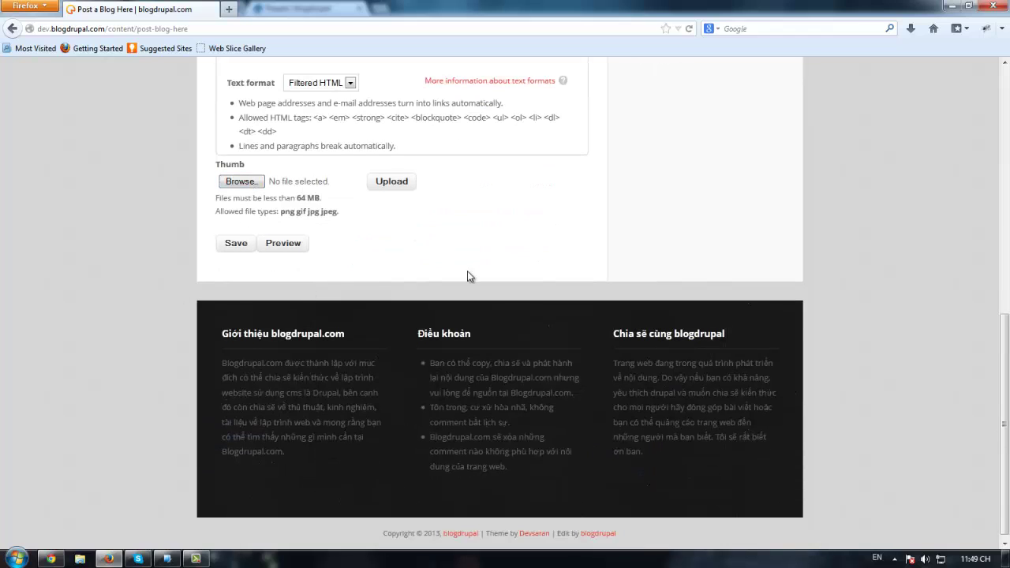
pyautogui.scroll(3, 411, 284)
pyautogui.scroll(3, 387, 295)
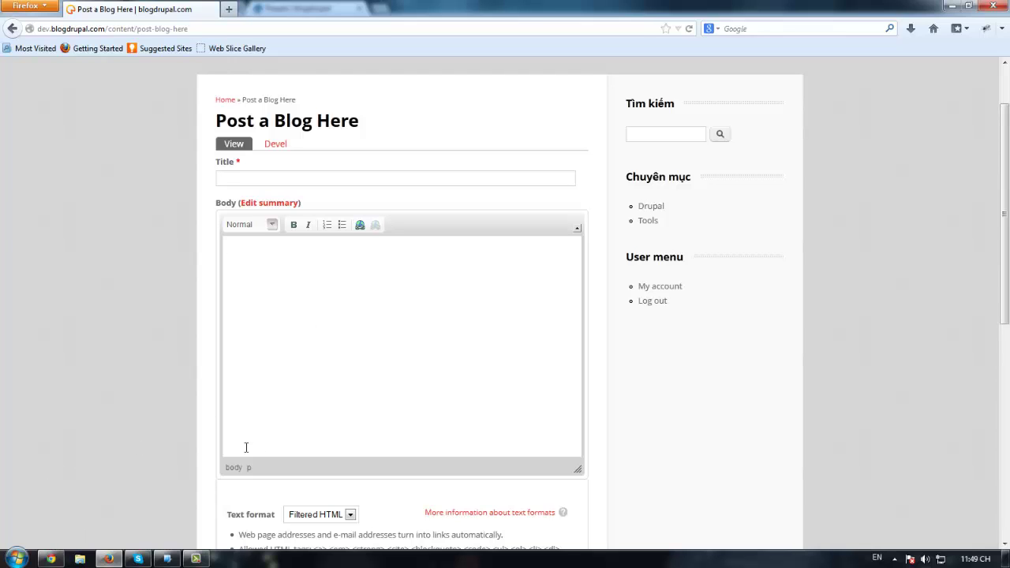
pyautogui.scroll(1, 708, 291)
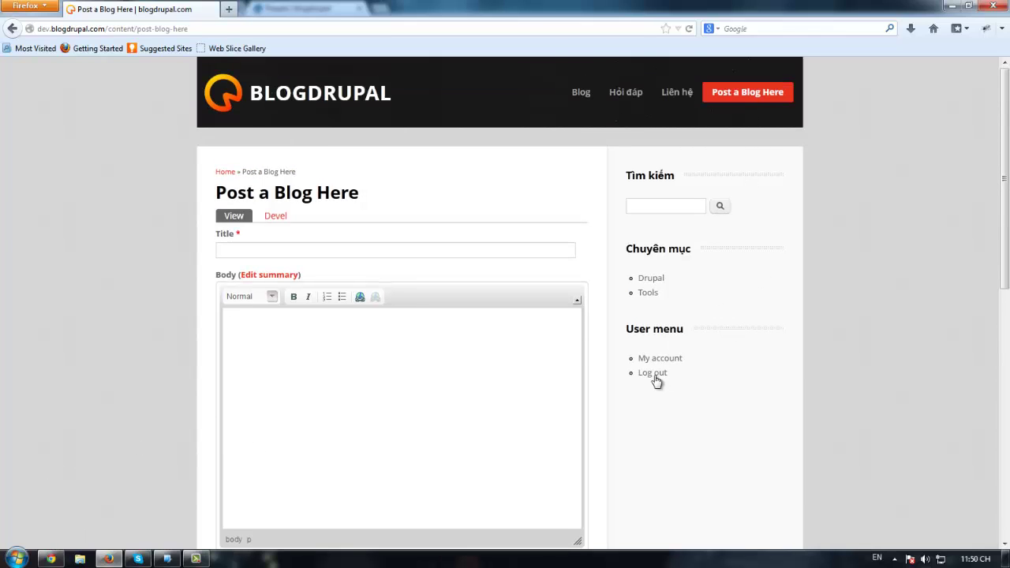
# Step: Log out of the regular account and check the Post a Blog Here page as an anonymous visitor
pyautogui.click(655, 377)
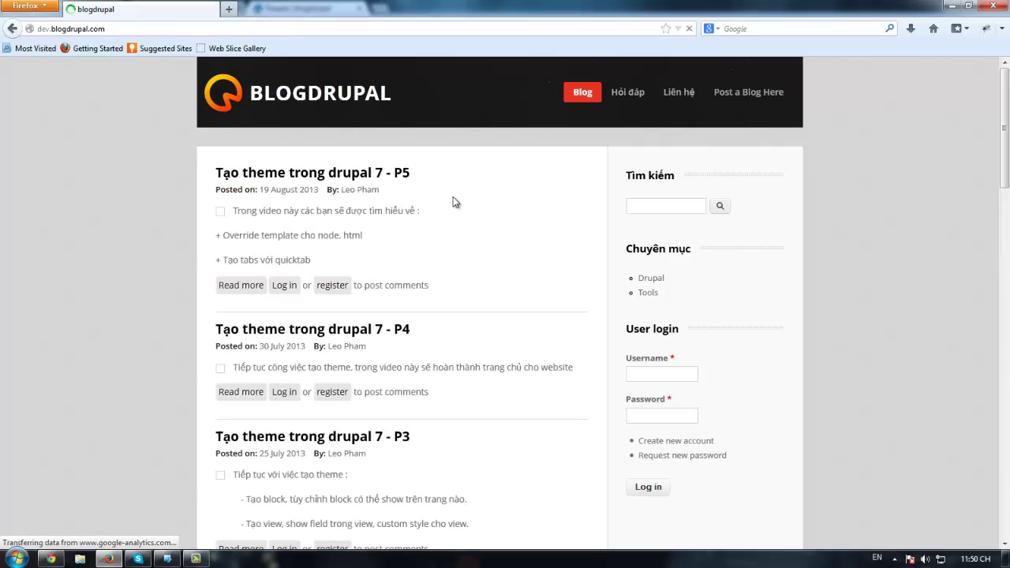
pyautogui.click(731, 92)
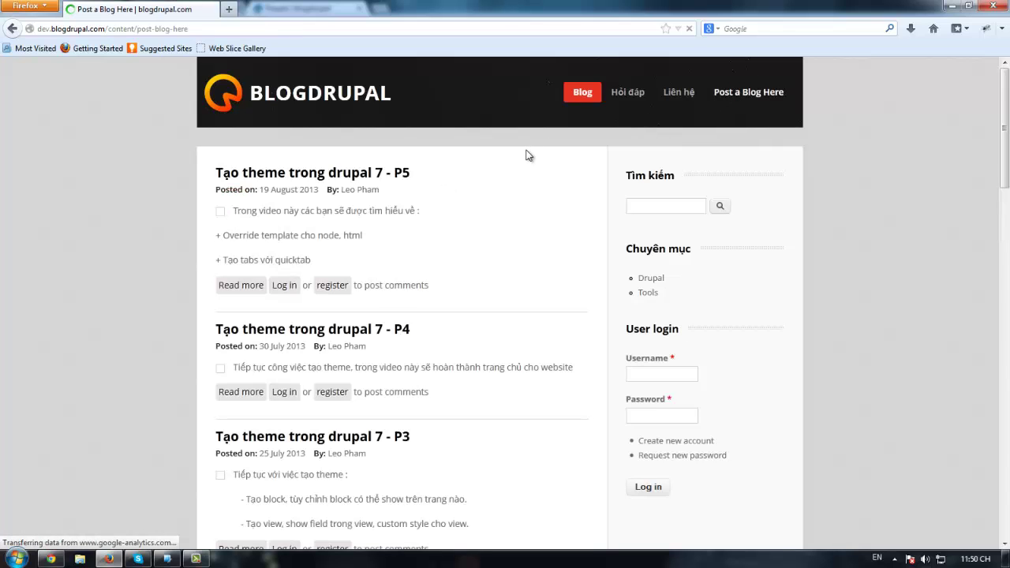
pyautogui.scroll(-5, 379, 282)
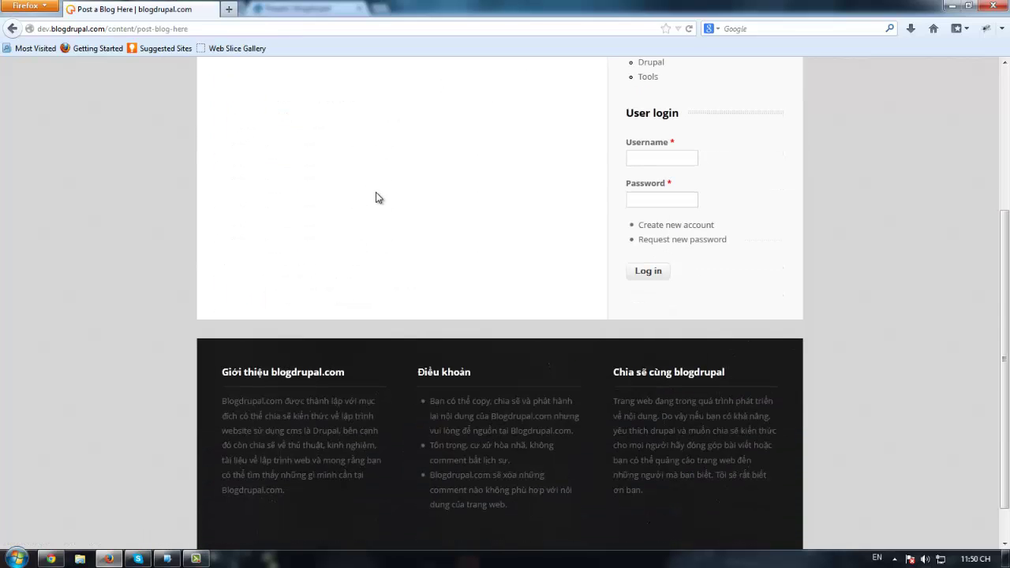
pyautogui.scroll(3, 816, 174)
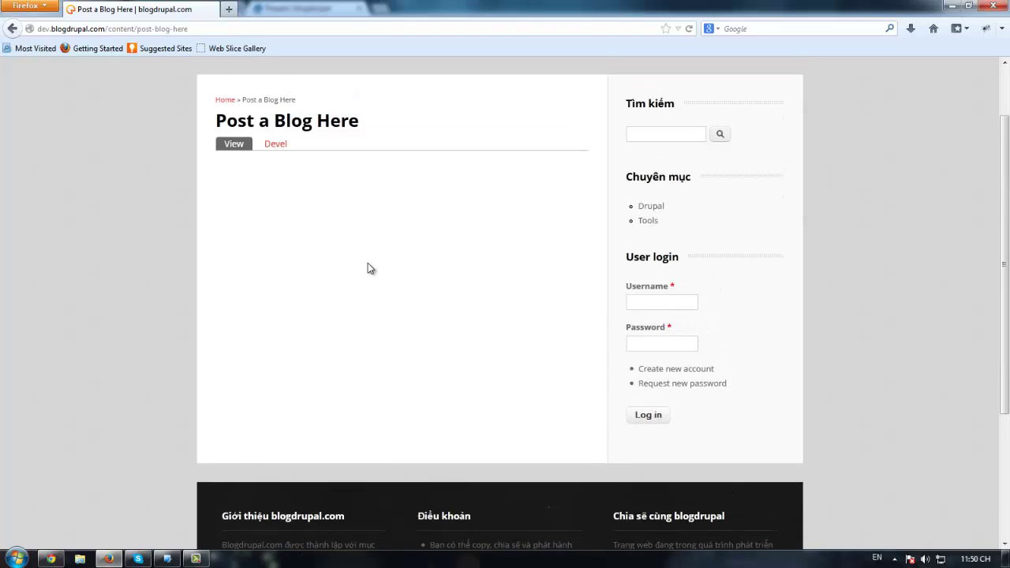
pyautogui.scroll(2, 290, 261)
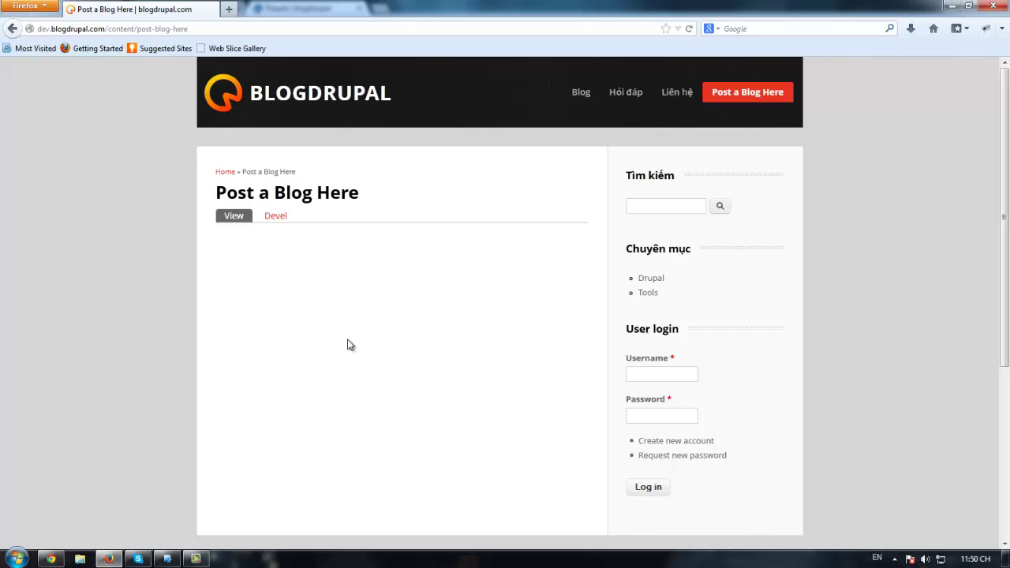
# Step: Switch to Chrome, reload the Blocks page and start adding a new custom block
pyautogui.moveTo(50, 558)
pyautogui.click(51, 558)
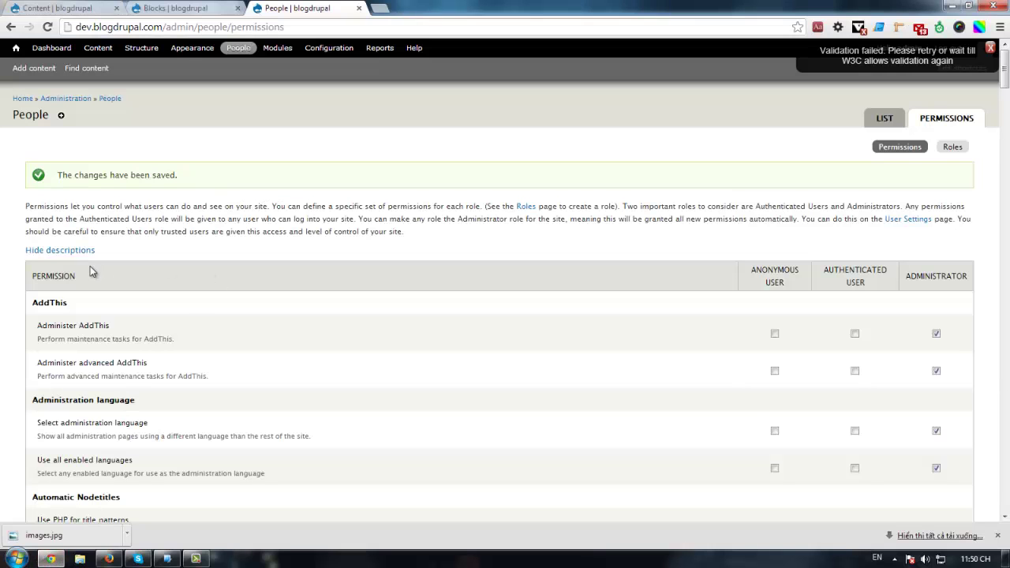
pyautogui.scroll(-3, 152, 309)
pyautogui.click(189, 8)
pyautogui.press('F5')
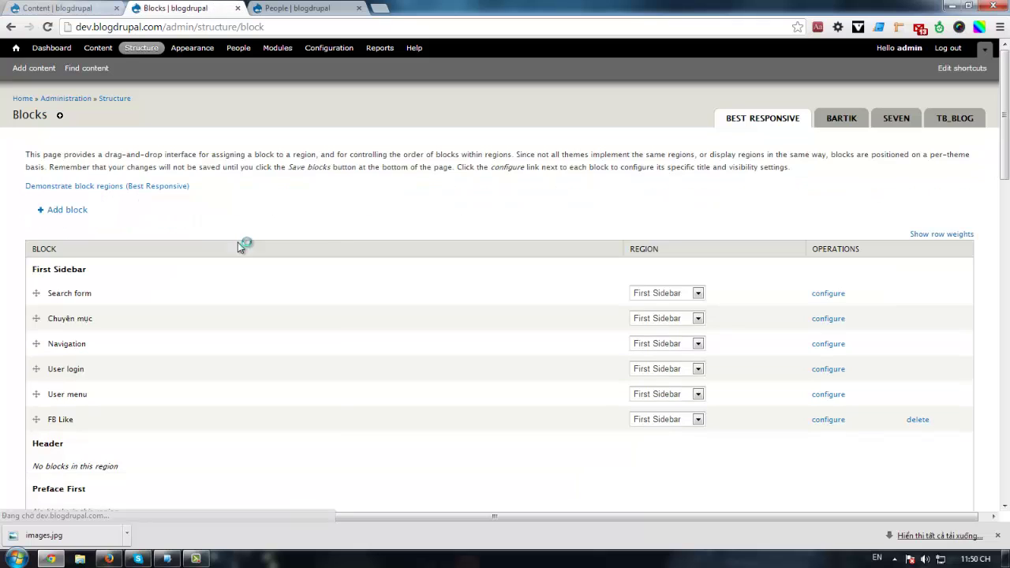
pyautogui.scroll(-15, 187, 333)
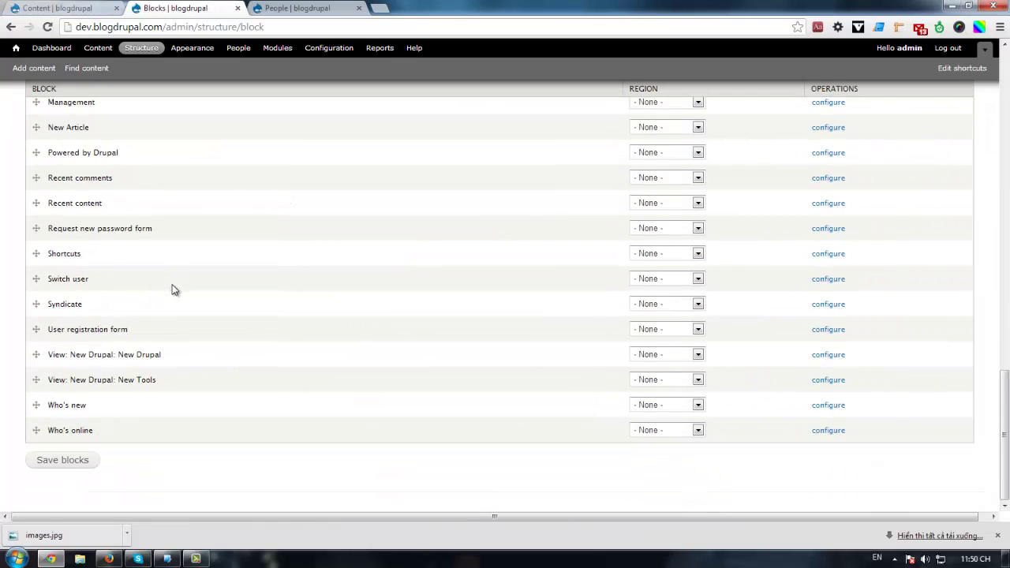
pyautogui.scroll(4, 174, 288)
pyautogui.scroll(10, 190, 345)
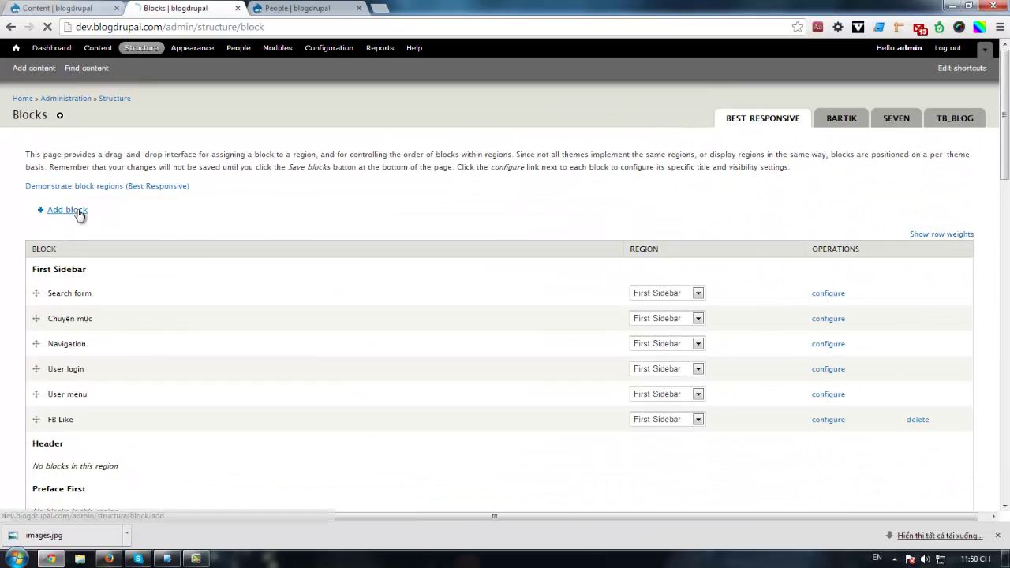
pyautogui.click(76, 212)
# Step: Set the block description to "Require Login To Post Blog" and the block title to "<none>"
pyautogui.click(169, 188)
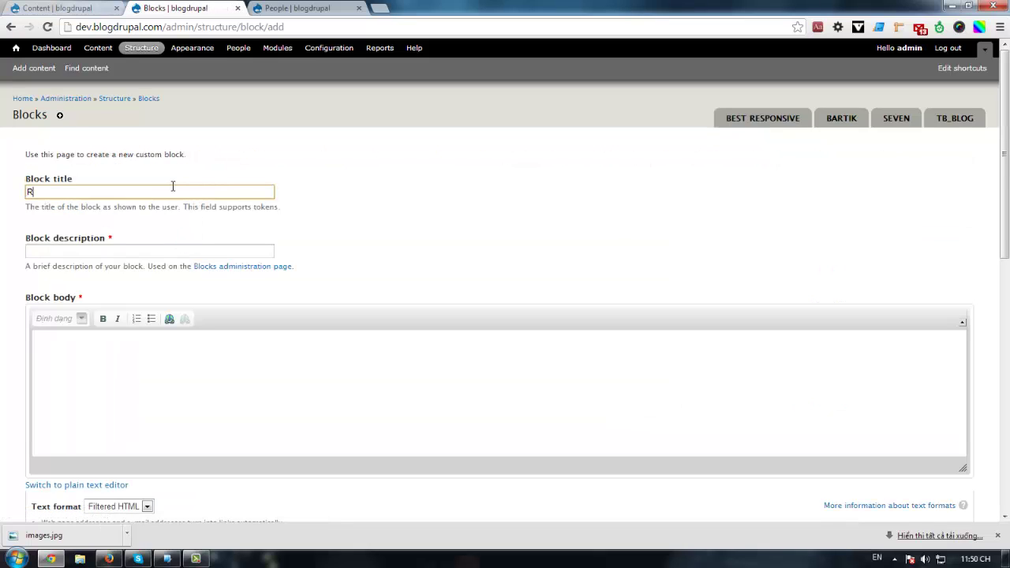
pyautogui.write('Require Login To Post Blog')
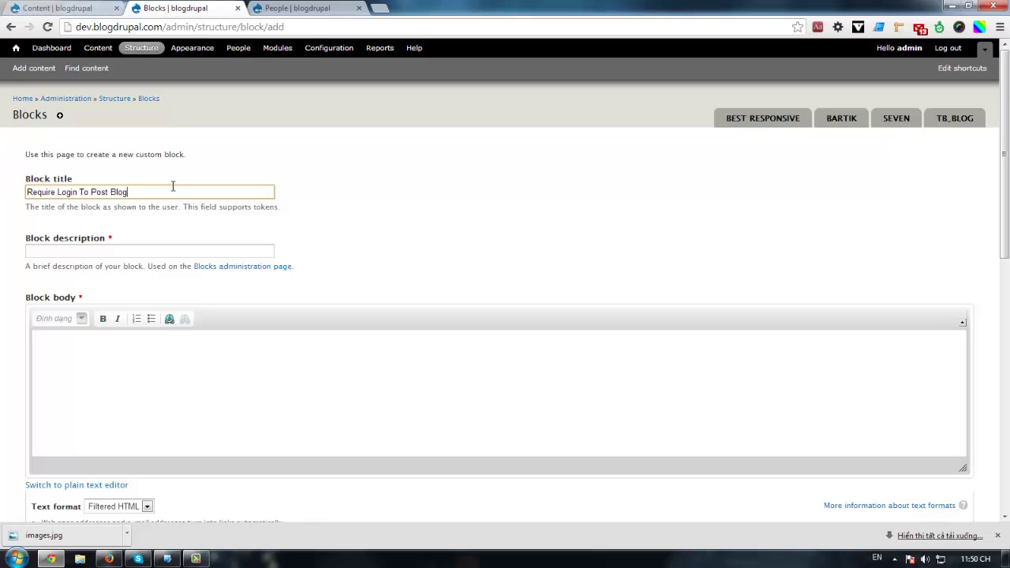
pyautogui.click(150, 250)
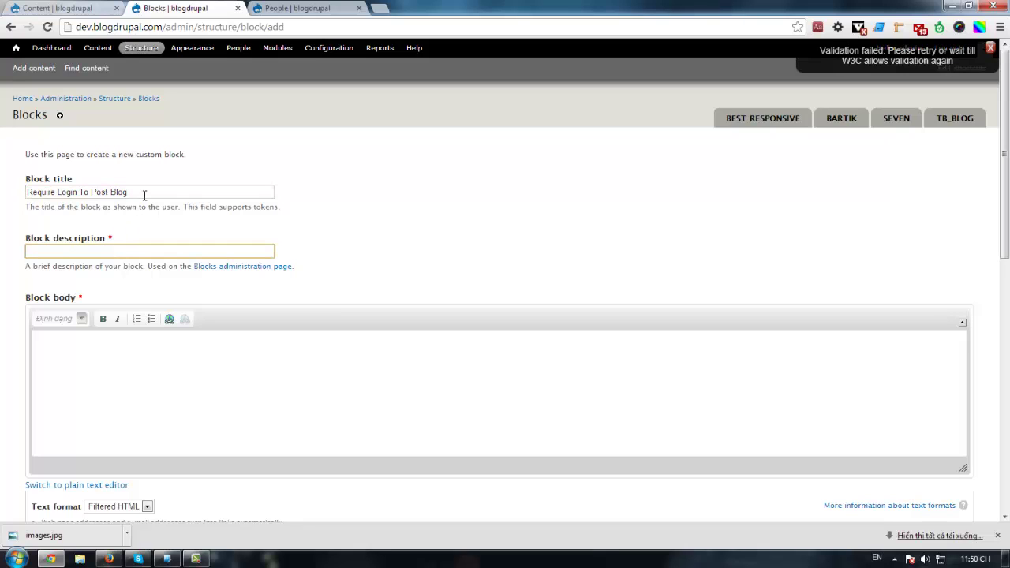
pyautogui.moveTo(145, 195); pyautogui.dragTo(4, 193)
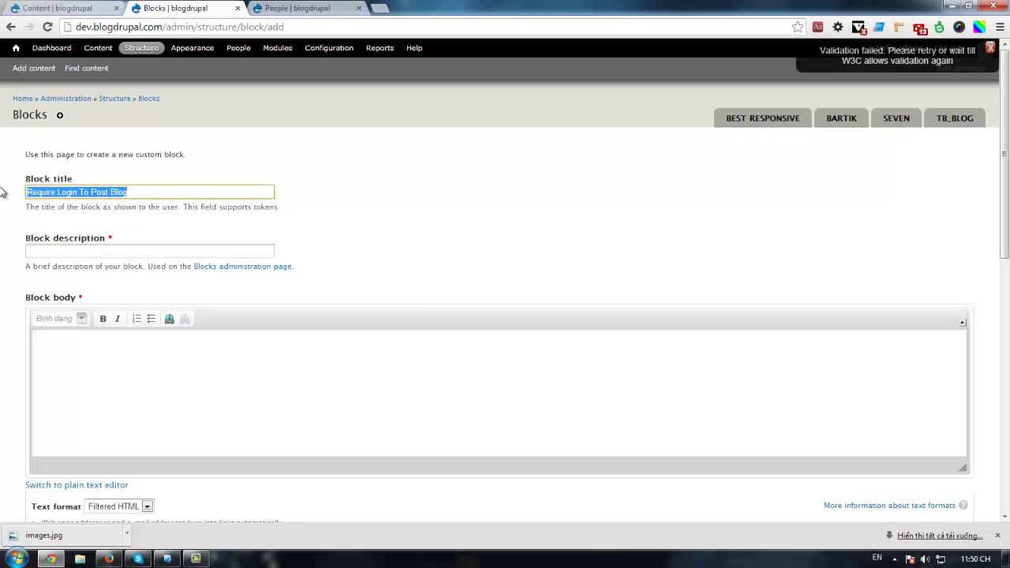
pyautogui.hotkey('ctrl', 'x')
pyautogui.click(50, 251)
pyautogui.hotkey('ctrl', 'v')
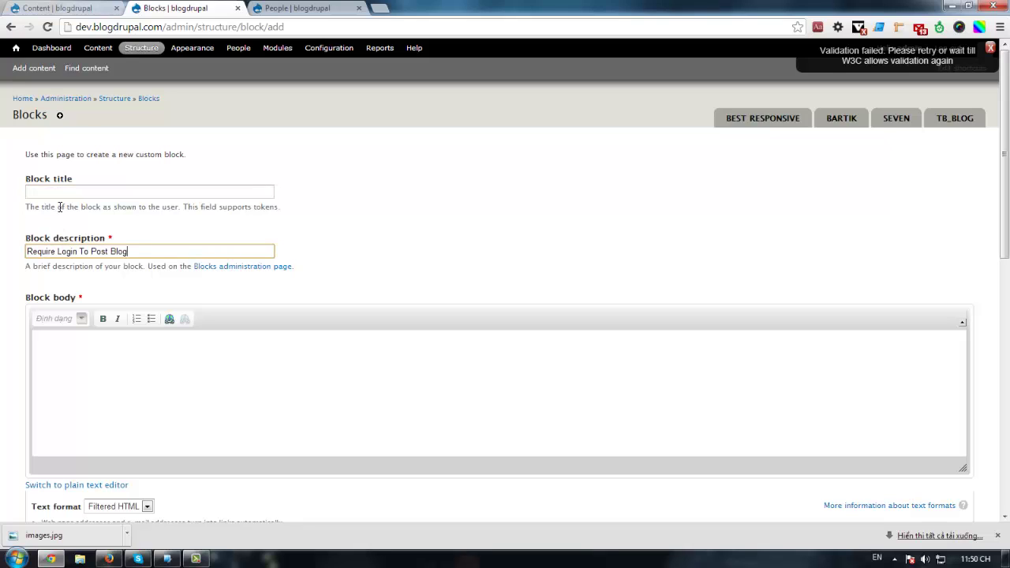
pyautogui.click(55, 195)
pyautogui.write('<none>')
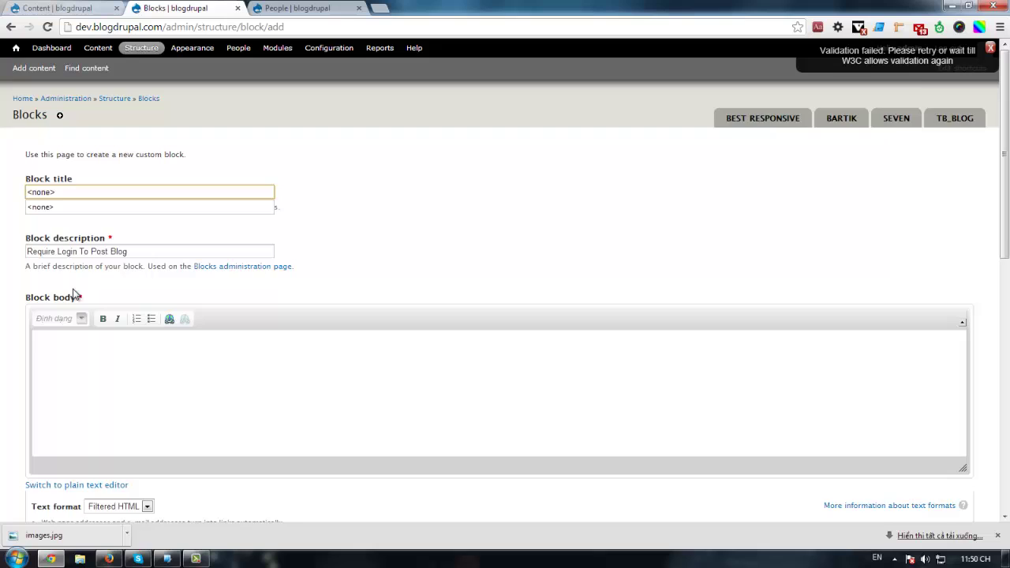
# Step: Write "Bạn phải đăng nhập để có thể đăng blog" in the block body
pyautogui.scroll(-2, 118, 402)
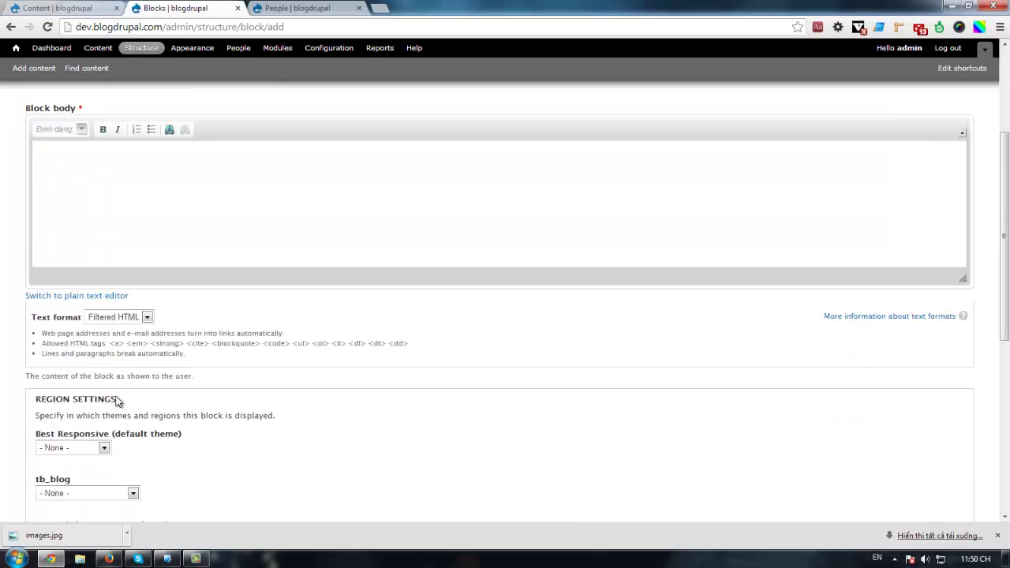
pyautogui.click(112, 212)
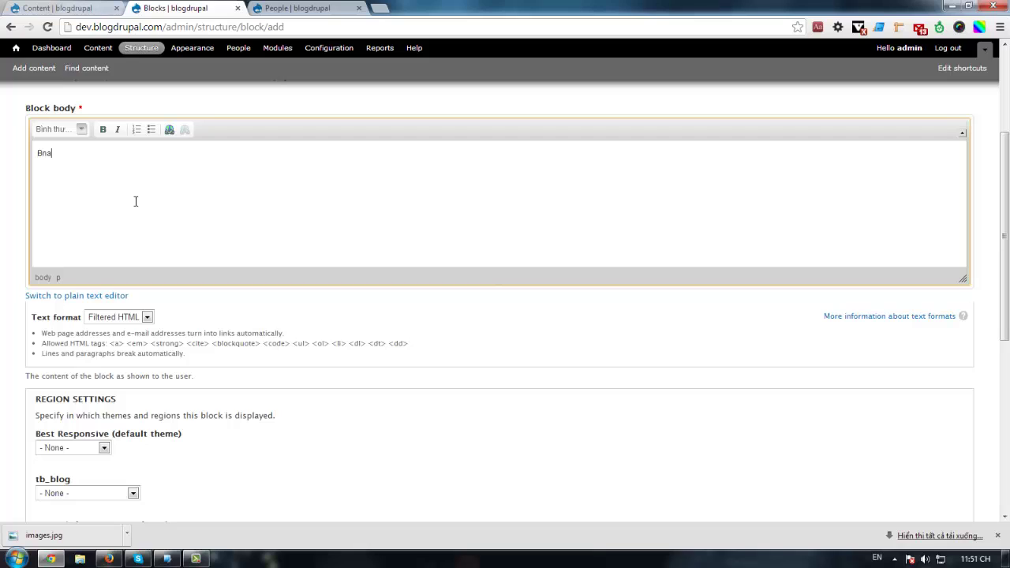
pyautogui.press('BackSpace')
pyautogui.press('BackSpace')
pyautogui.write('an')
pyautogui.write('dăng')
pyautogui.write(' nhậph đ')
pyautogui.write('s the')
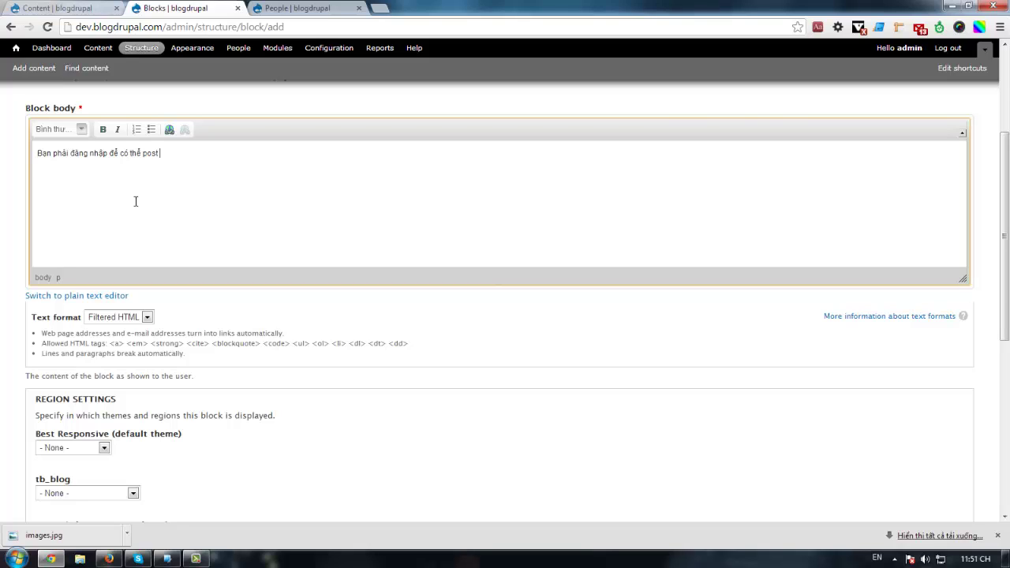
pyautogui.press('BackSpace')
pyautogui.press('BackSpace')
pyautogui.press('BackSpace')
pyautogui.write('ddawng ')
pyautogui.write('blog')
# Step: Extend the body sentence with ", hoặc đăng ký nếu chưa có tài khoản"
pyautogui.moveTo(110, 153); pyautogui.dragTo(91, 153)
pyautogui.write(', hoặc')
pyautogui.write(' đăn')
pyautogui.write('g ký ne')
pyautogui.write('u chauw')
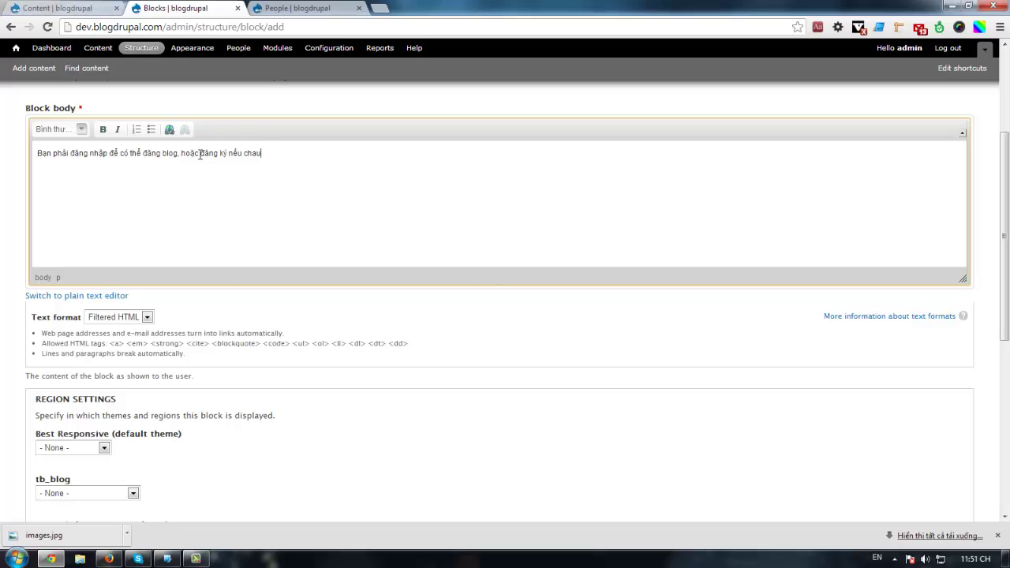
pyautogui.press('BackSpace')
pyautogui.press('BackSpace')
# Step: Start a link on "đăng nhập" in the body and fill its URL with the Create new account link address copied from Firefox
pyautogui.moveTo(109, 155); pyautogui.dragTo(69, 155)
pyautogui.click(175, 132)
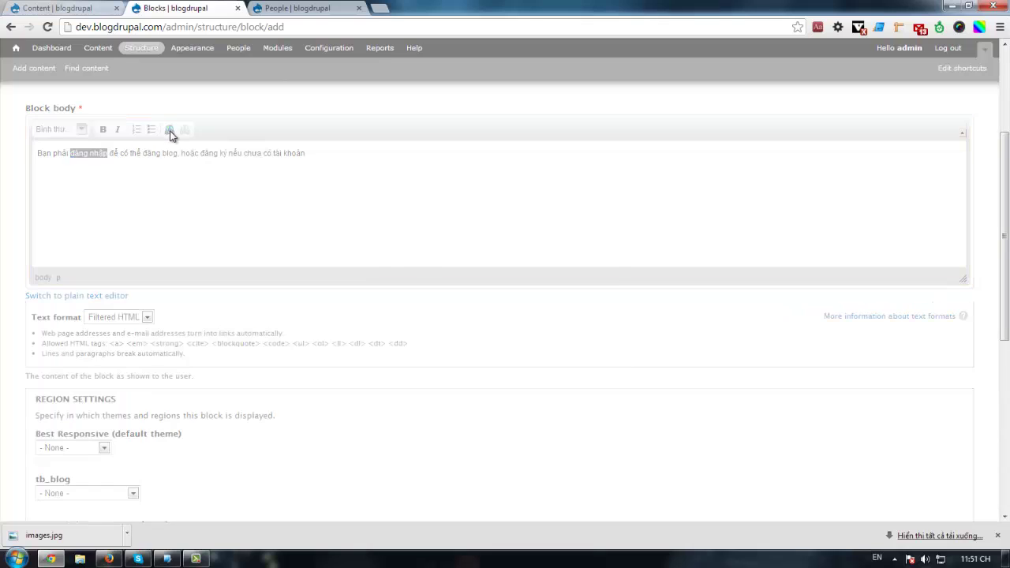
pyautogui.click(109, 559)
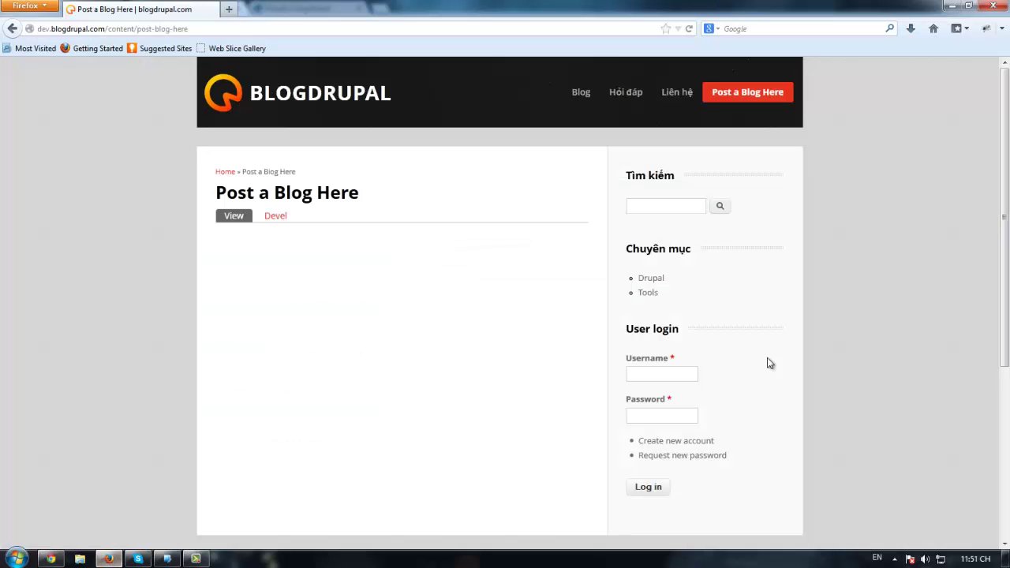
pyautogui.rightClick(682, 444)
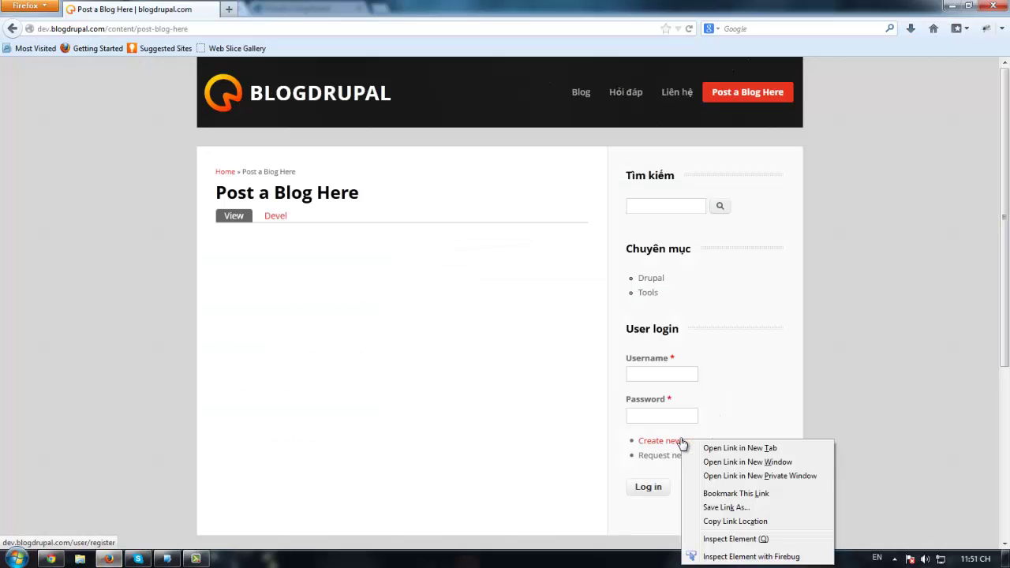
pyautogui.click(680, 520)
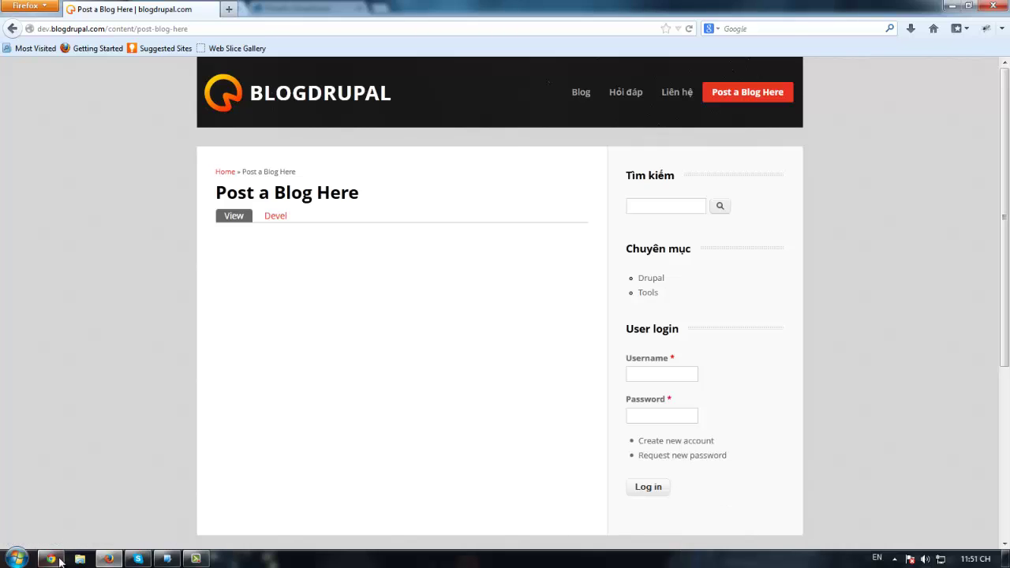
pyautogui.click(51, 559)
pyautogui.hotkey('ctrl', 'v')
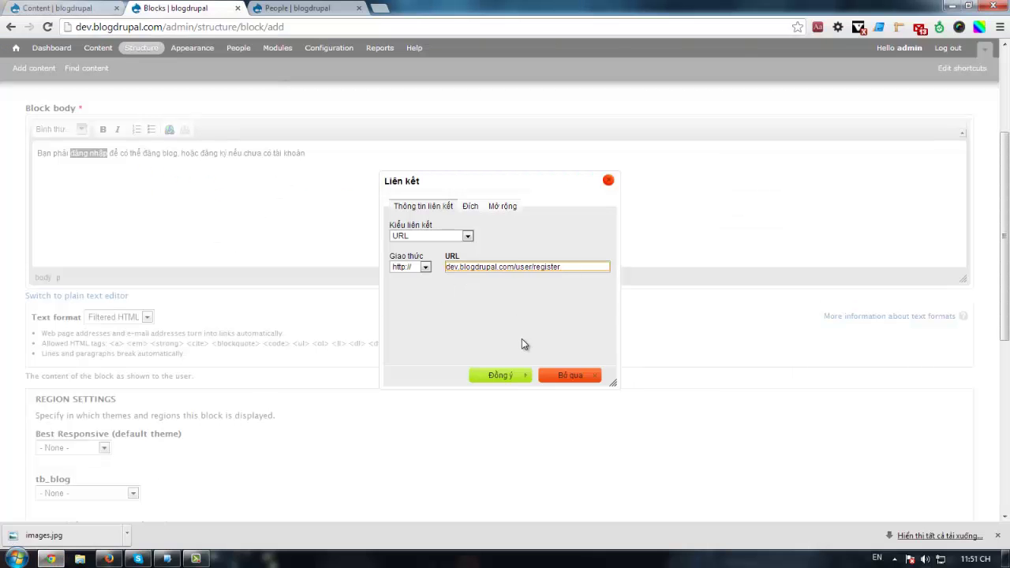
# Step: Shorten the link's URL to /user/register, set its protocol to <khác>, and apply the link
pyautogui.moveTo(516, 267); pyautogui.dragTo(386, 270)
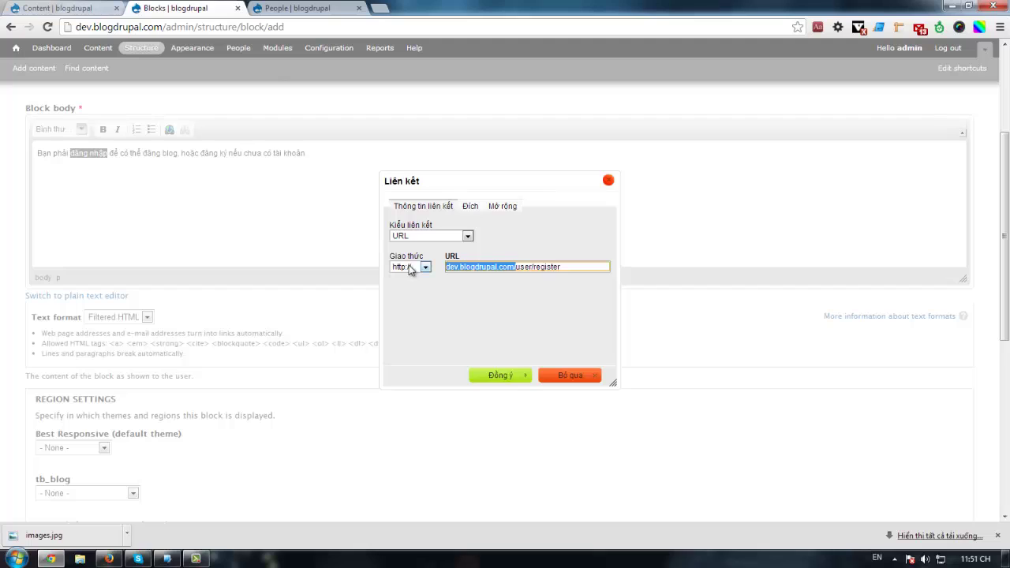
pyautogui.press('BackSpace')
pyautogui.click(424, 268)
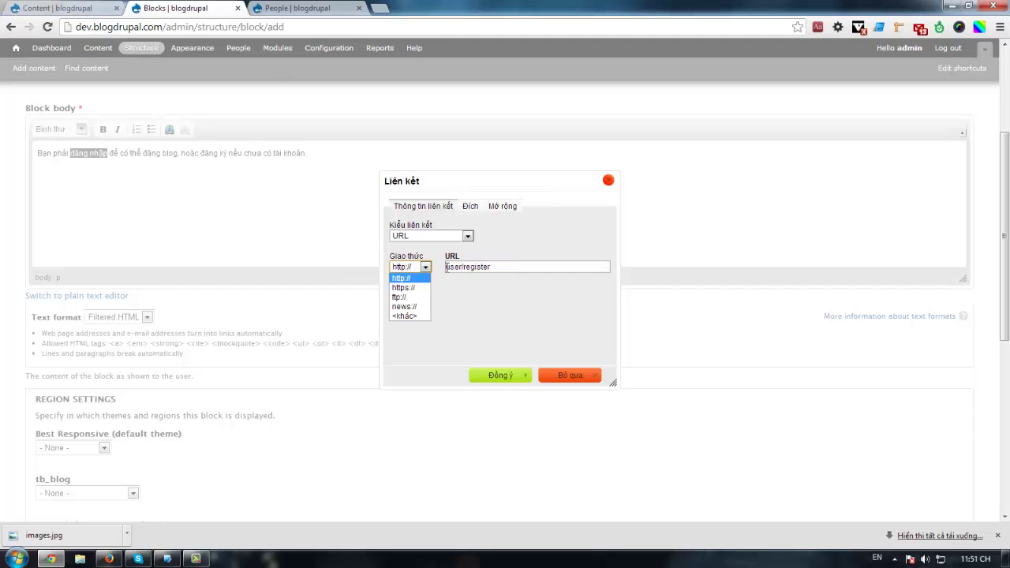
pyautogui.click(411, 317)
pyautogui.click(448, 268)
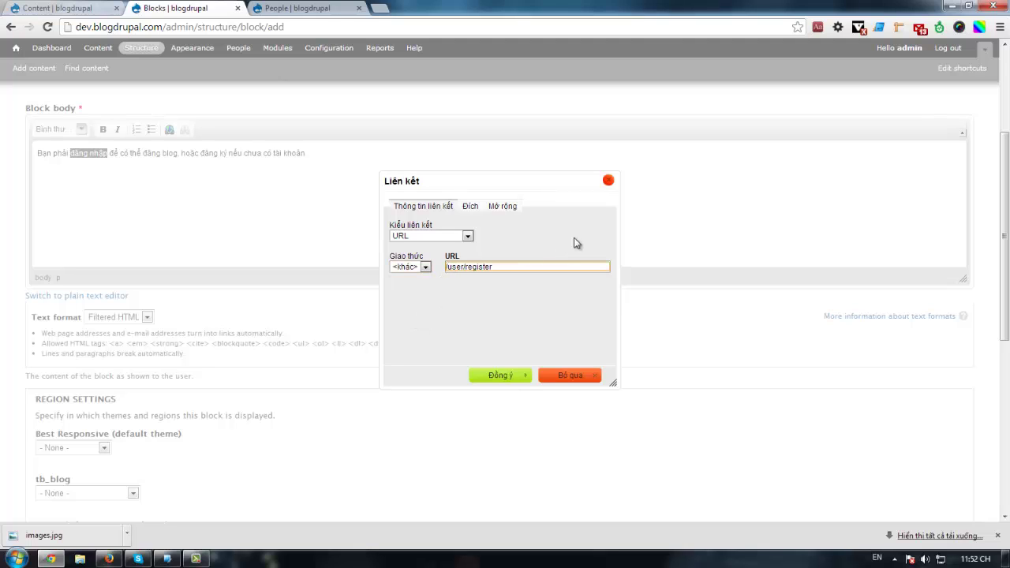
pyautogui.click(503, 376)
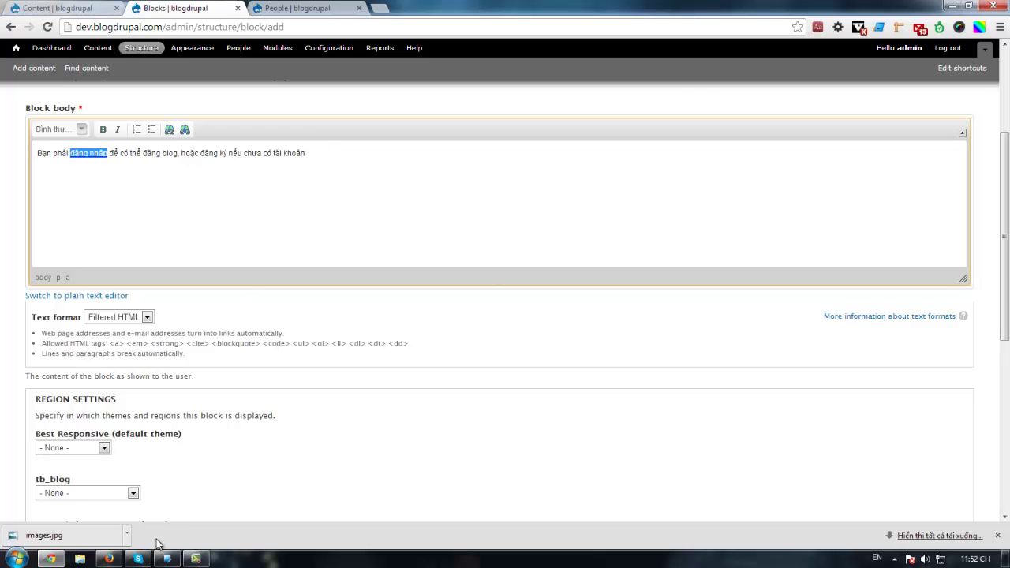
# Step: Open the "đăng nhập" link for editing and copy the Log in link's address from the user registration page in Firefox
pyautogui.rightClick(86, 157)
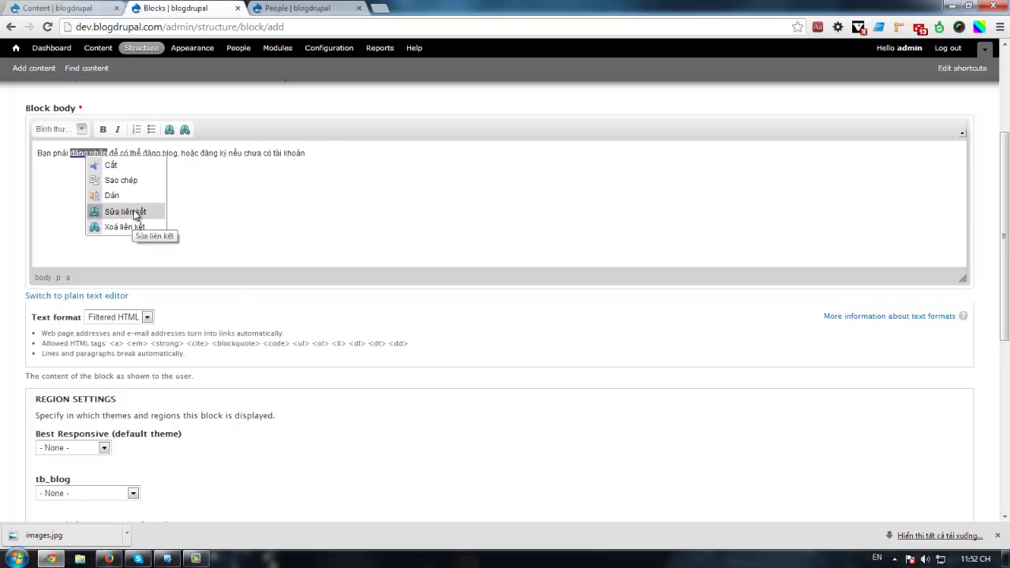
pyautogui.click(117, 210)
pyautogui.click(103, 559)
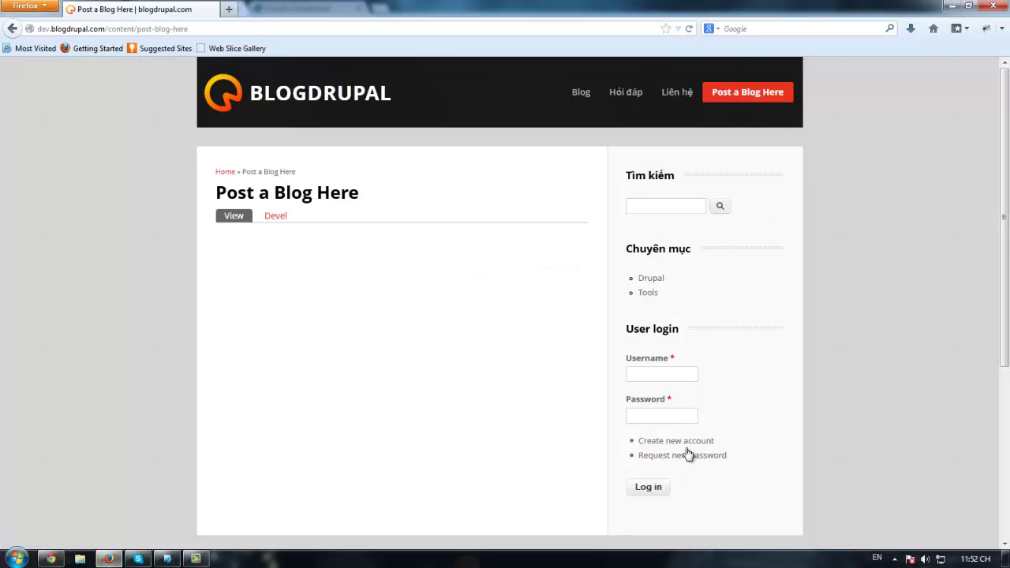
pyautogui.click(659, 440)
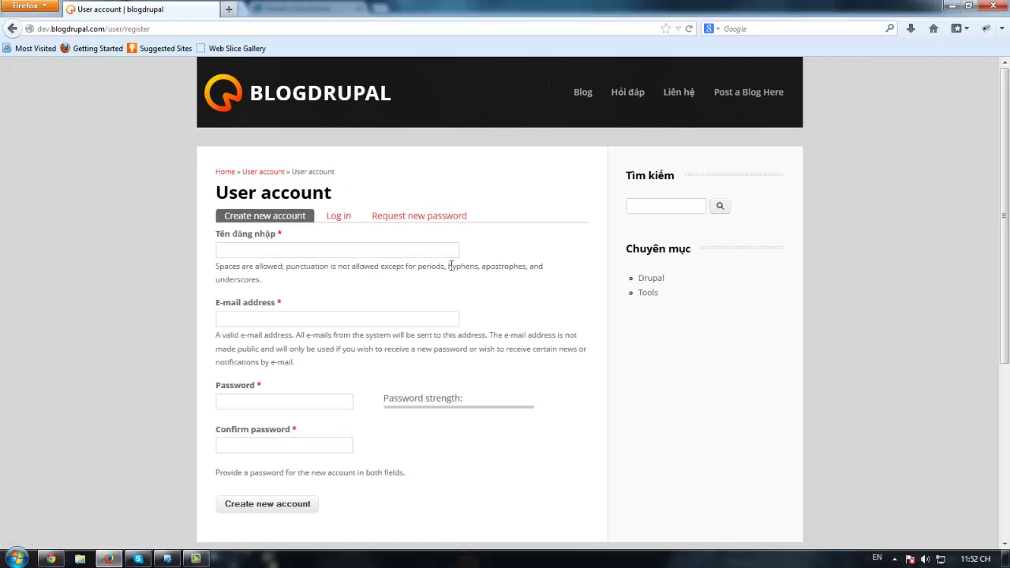
pyautogui.rightClick(342, 221)
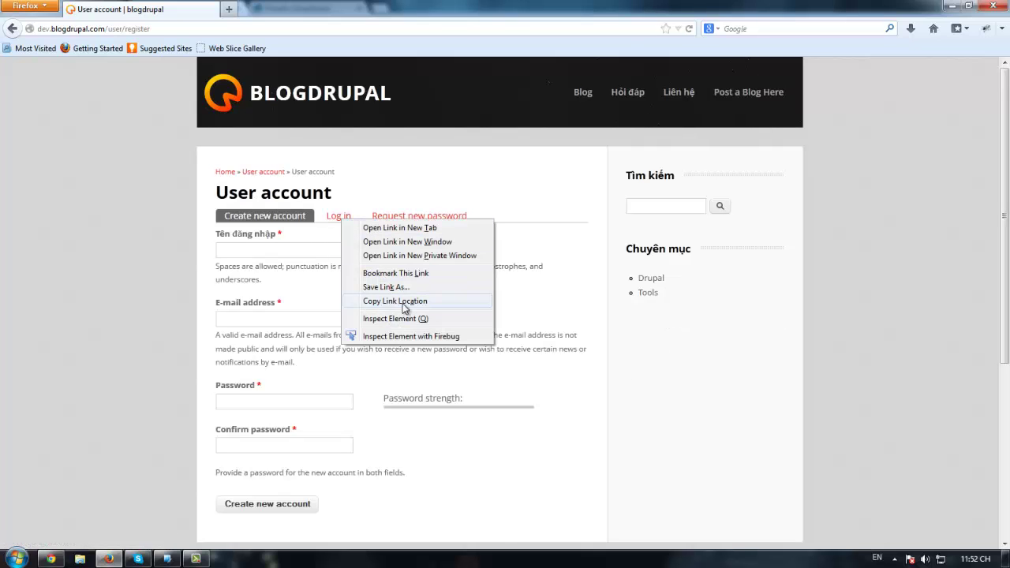
pyautogui.click(396, 301)
pyautogui.click(50, 559)
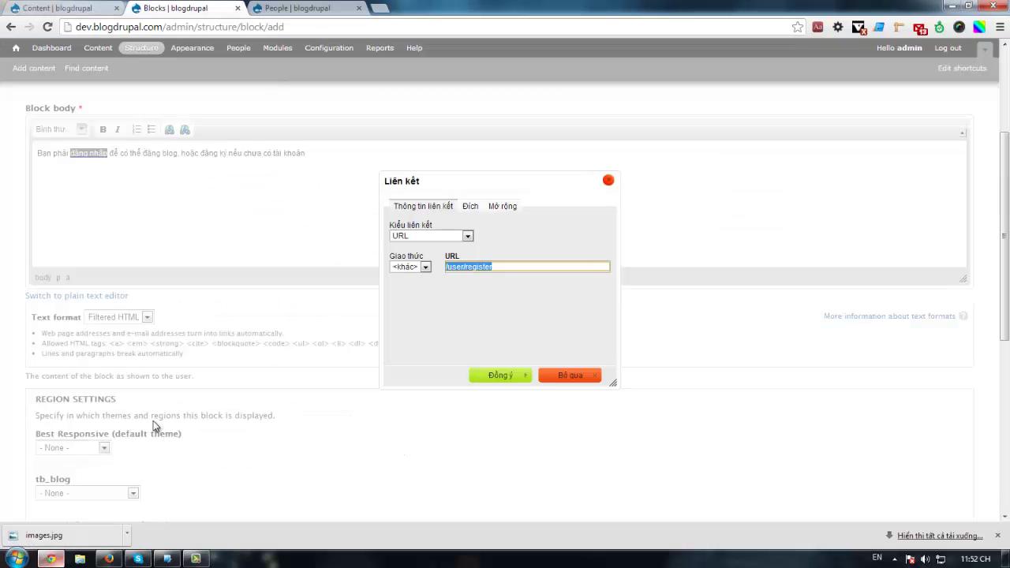
# Step: Back in Chrome, change the "đăng nhập" link's URL to /user/login and apply it
pyautogui.click(519, 267)
pyautogui.doubleClick(477, 267)
pyautogui.write('login')
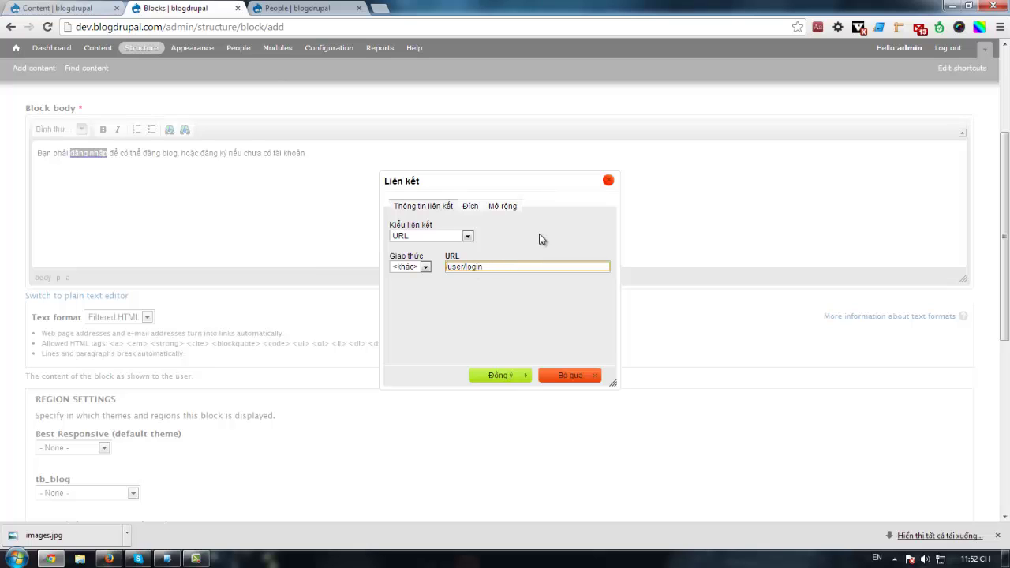
pyautogui.click(518, 375)
# Step: Add a link to user/register on the words "đăng ký" in the block body
pyautogui.moveTo(306, 154); pyautogui.dragTo(199, 154)
pyautogui.click(228, 154)
pyautogui.rightClick(214, 155)
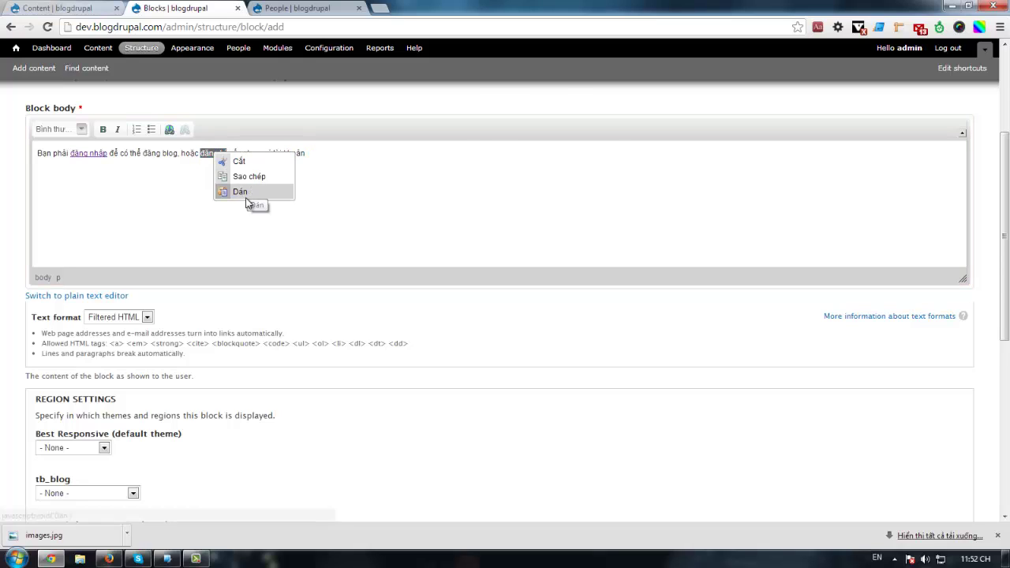
pyautogui.click(170, 130)
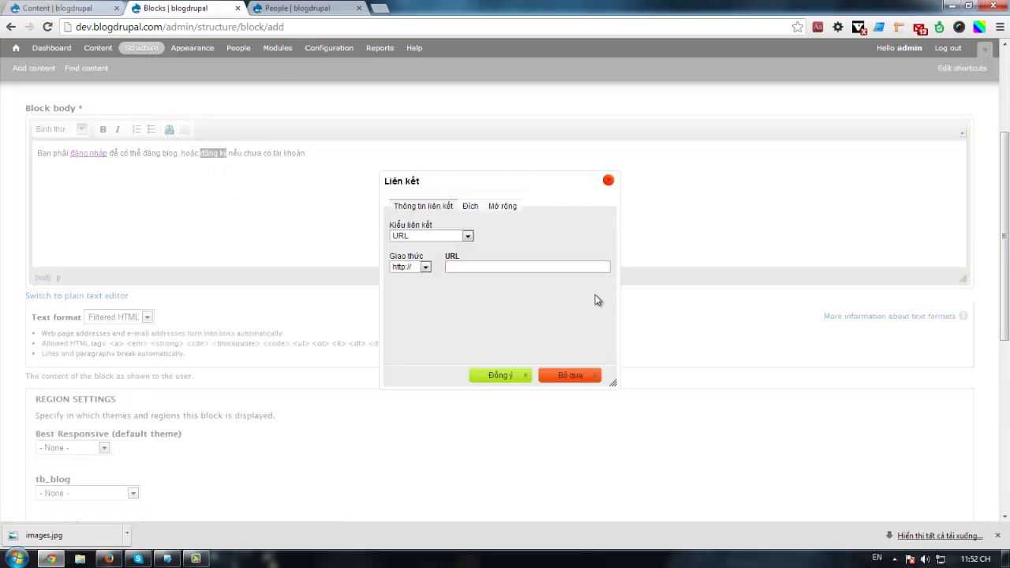
pyautogui.click(509, 266)
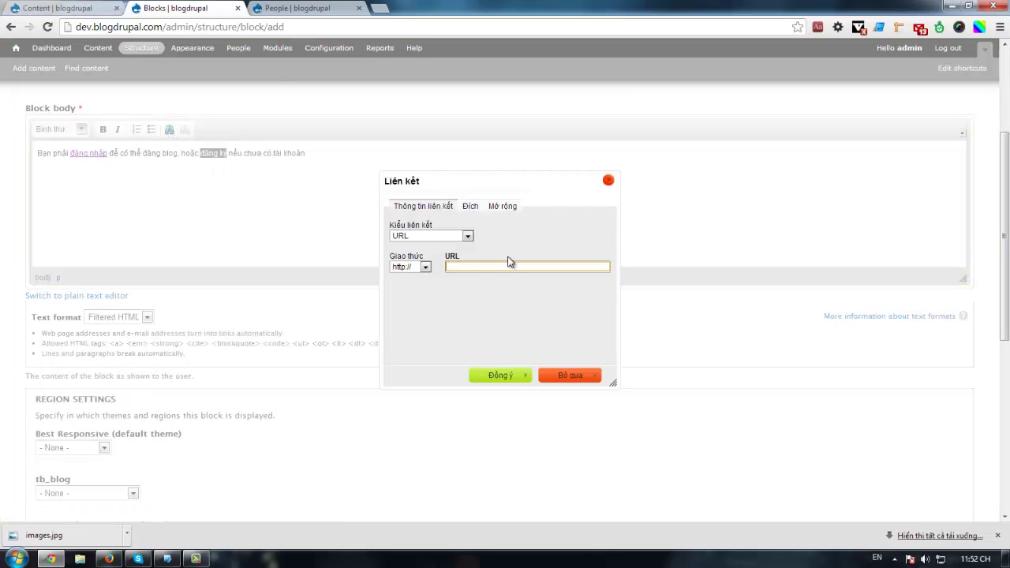
pyautogui.write('user')
pyautogui.write('/register')
pyautogui.click(500, 375)
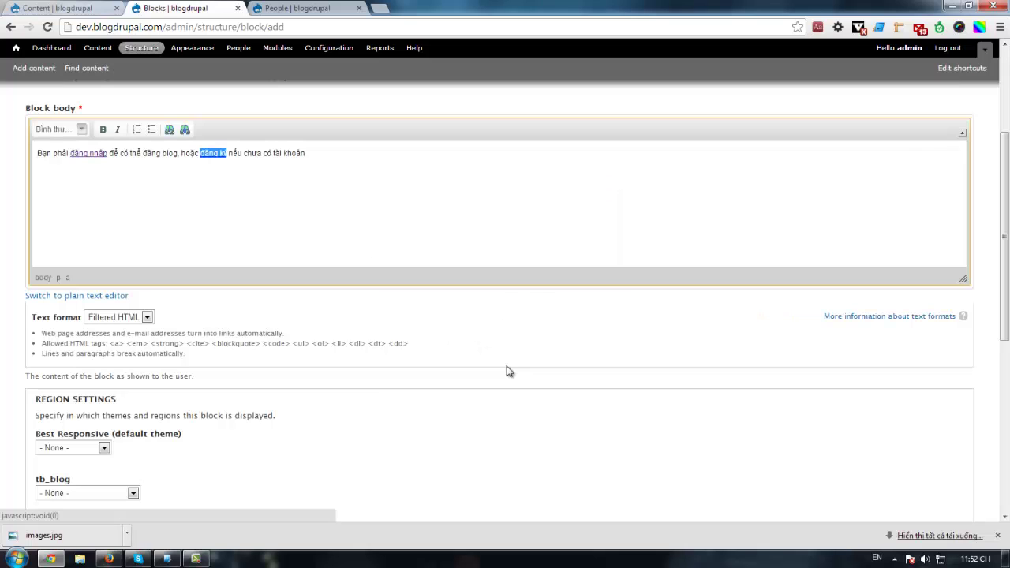
# Step: End the body sentence with a period and assign the block to the Content region of the Best Responsive theme
pyautogui.click(330, 199)
pyautogui.scroll(-2, 356, 250)
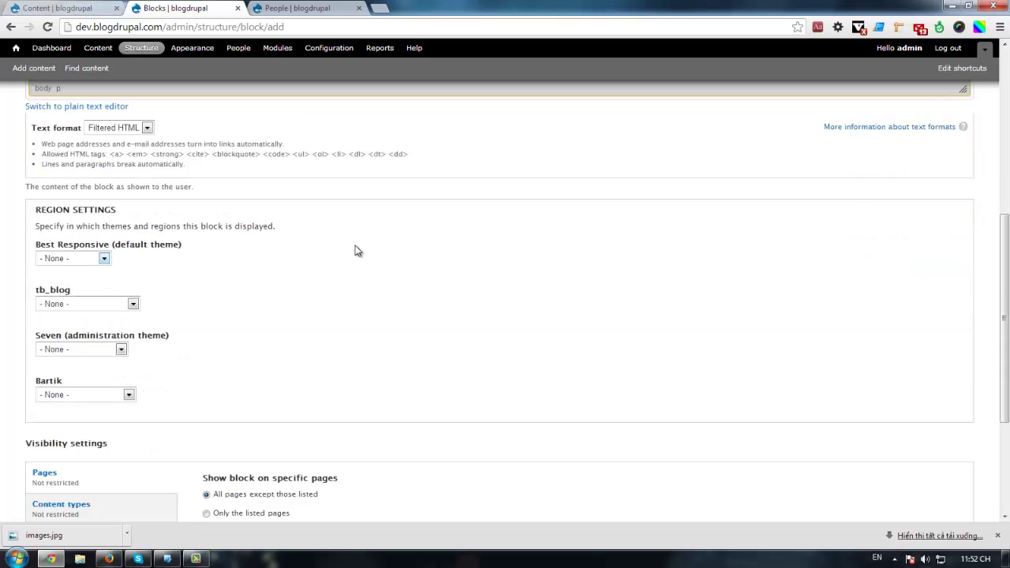
pyautogui.scroll(3, 355, 261)
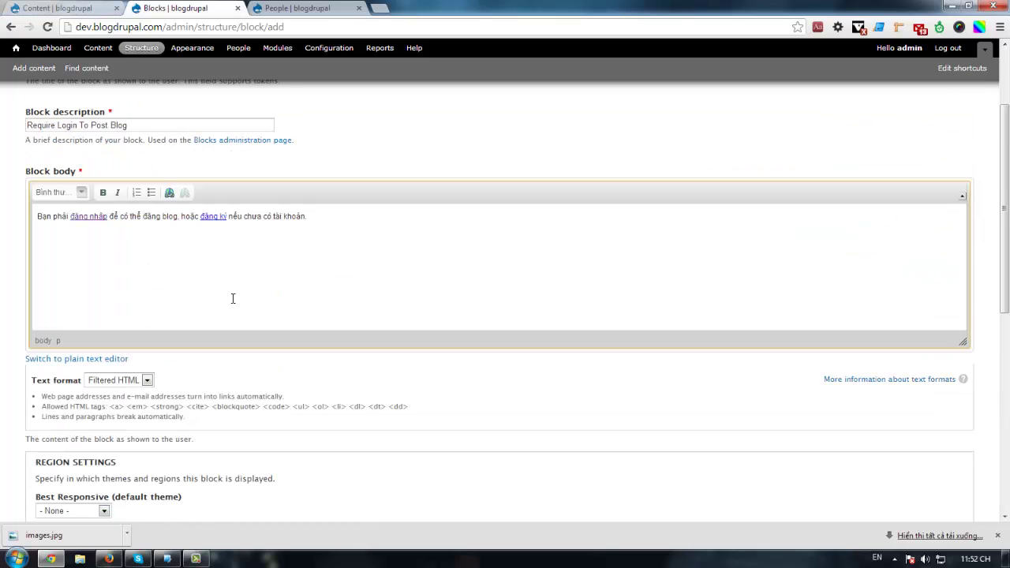
pyautogui.scroll(-3, 245, 288)
pyautogui.click(103, 258)
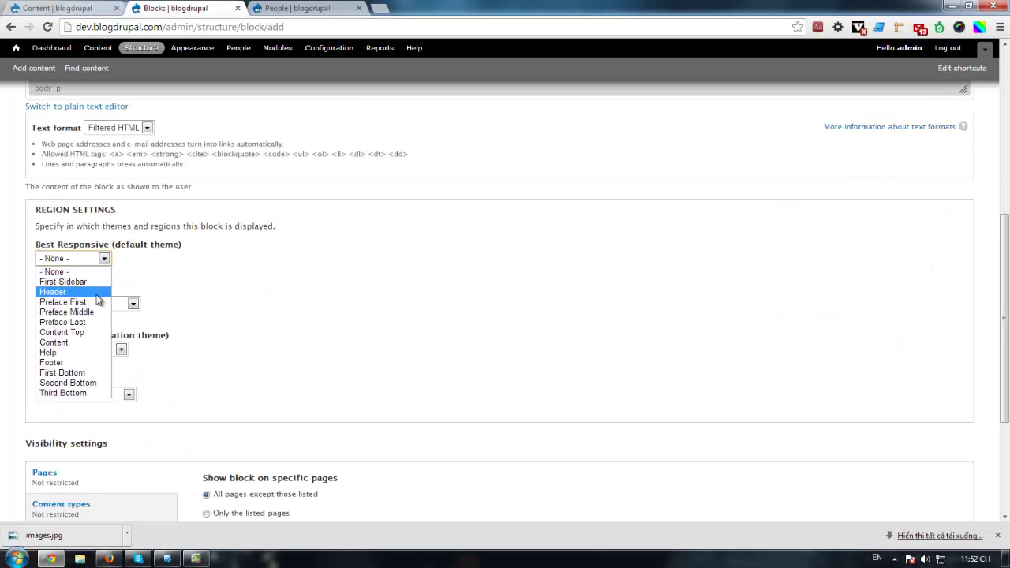
pyautogui.click(63, 344)
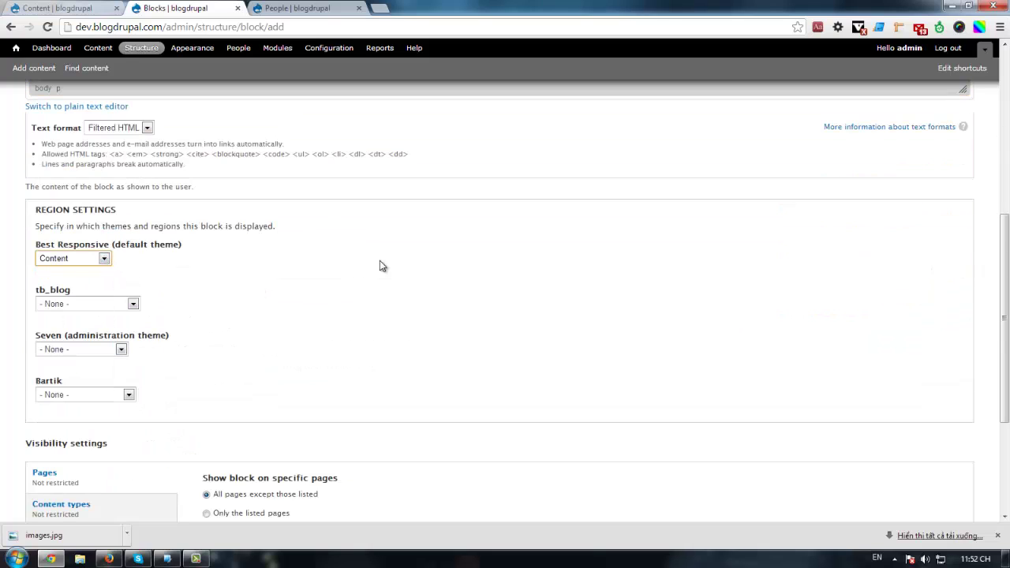
# Step: Limit the block's visibility to only the listed pages, entering node/41 as the path
pyautogui.scroll(3, 380, 260)
pyautogui.scroll(-5, 355, 235)
pyautogui.click(291, 442)
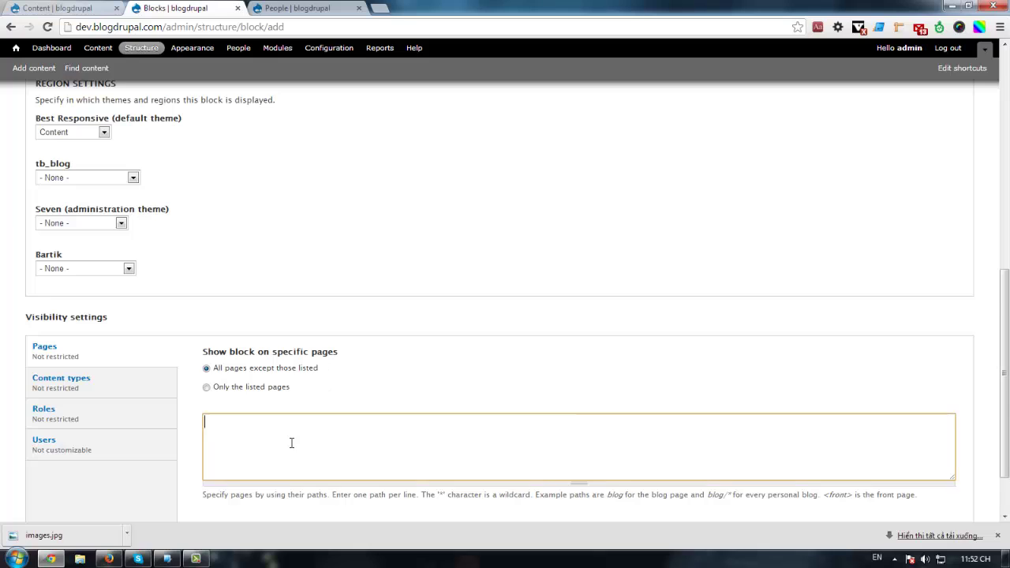
pyautogui.scroll(-1, 257, 380)
pyautogui.click(253, 312)
pyautogui.click(279, 361)
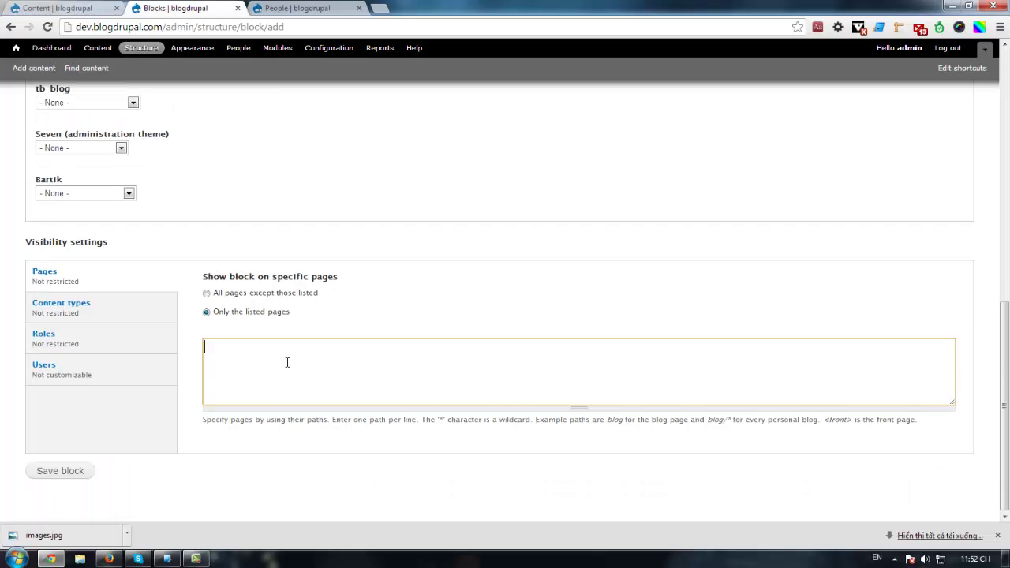
pyautogui.write('node')
pyautogui.write('/*')
# Step: Restrict the block to the anonymous user role and save the block
pyautogui.click(135, 380)
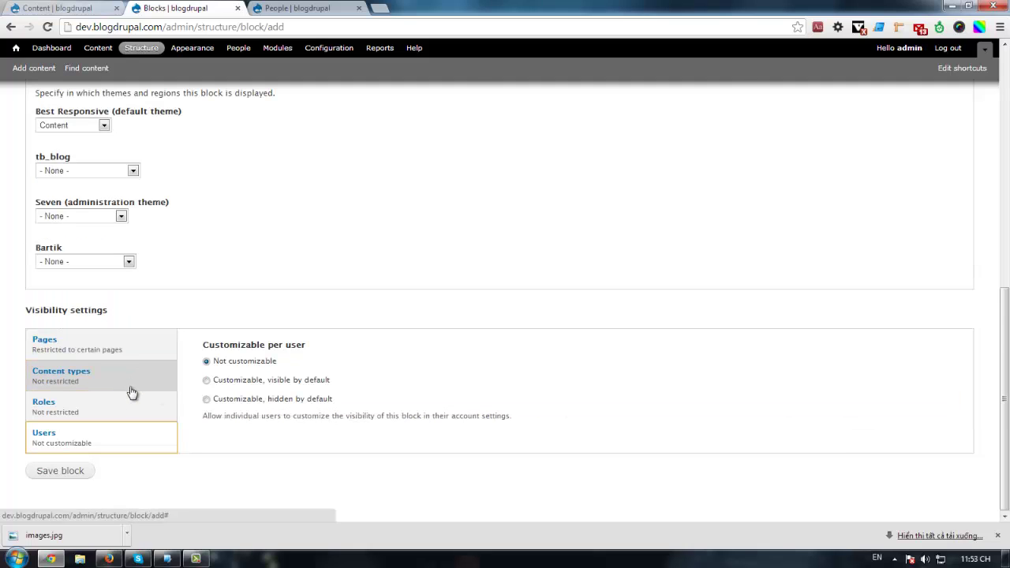
pyautogui.click(118, 409)
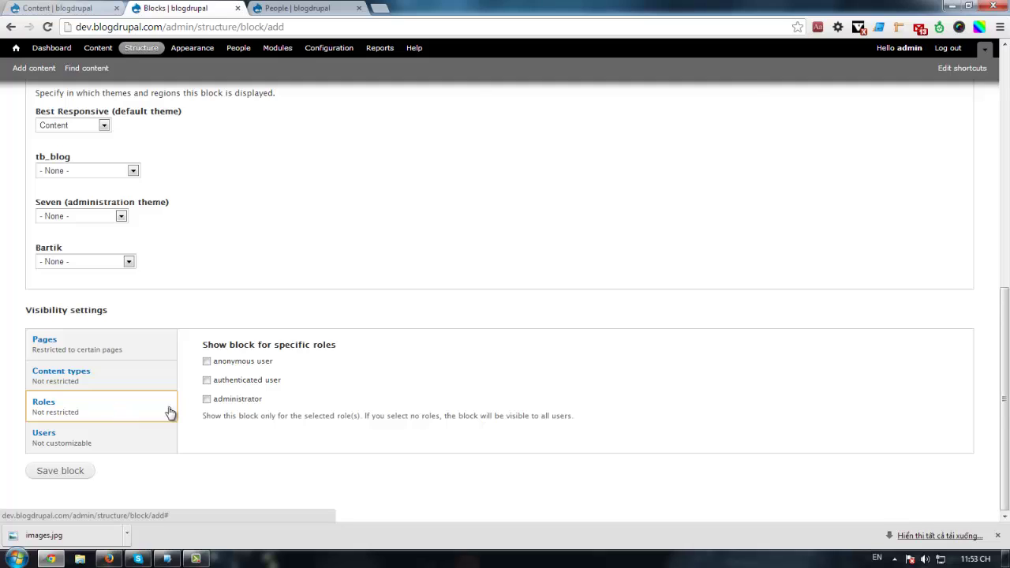
pyautogui.click(250, 361)
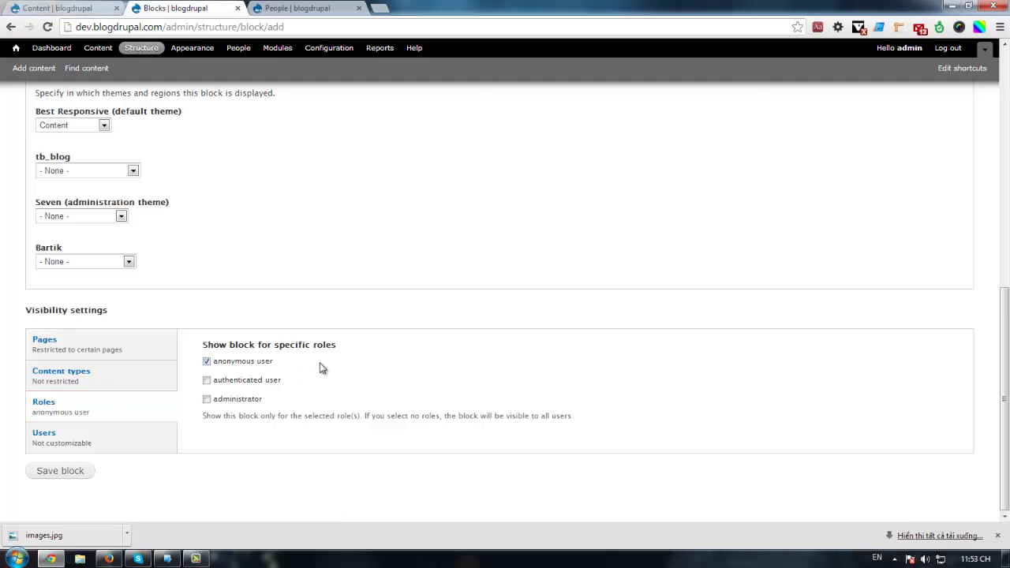
pyautogui.click(68, 472)
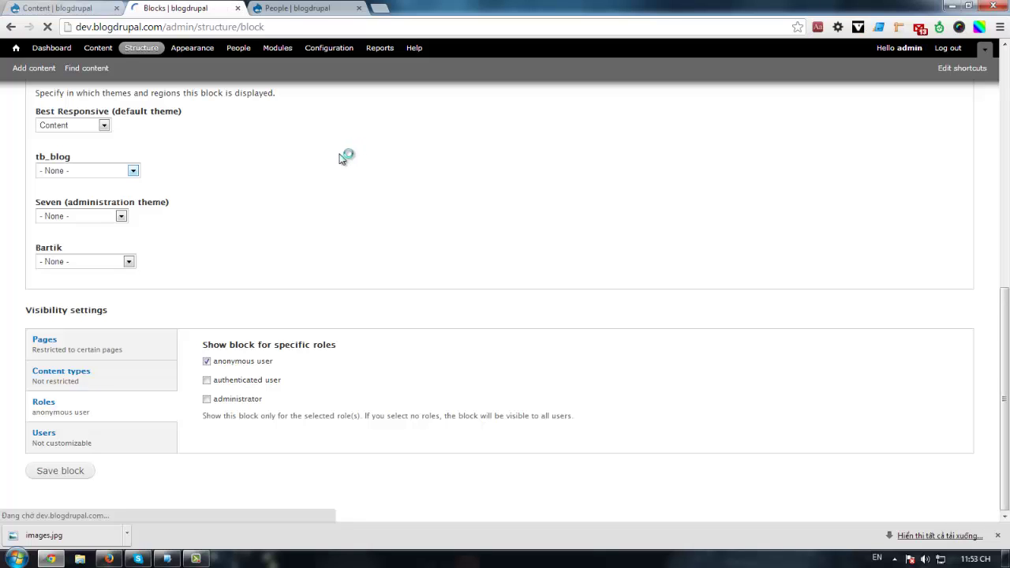
# Step: Switch to Firefox and check the Post a Blog Here page for the new block
pyautogui.click(117, 559)
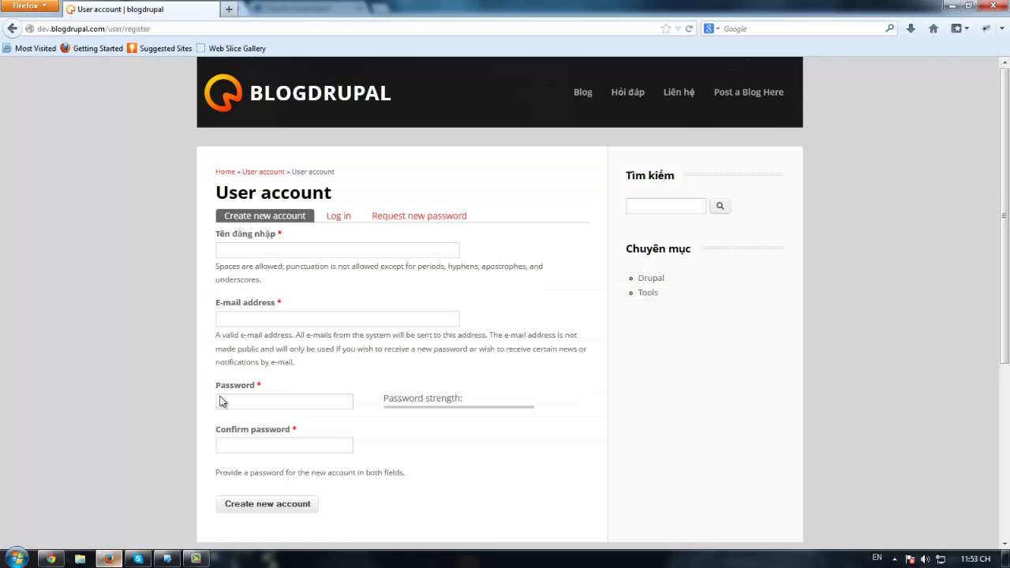
pyautogui.click(750, 95)
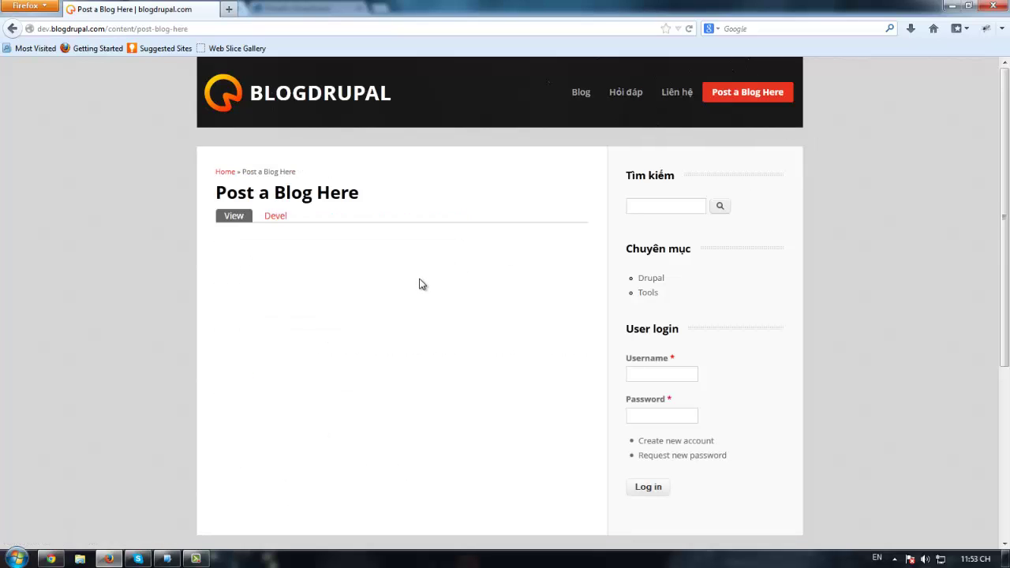
pyautogui.scroll(-6, 255, 313)
pyautogui.scroll(5, 352, 300)
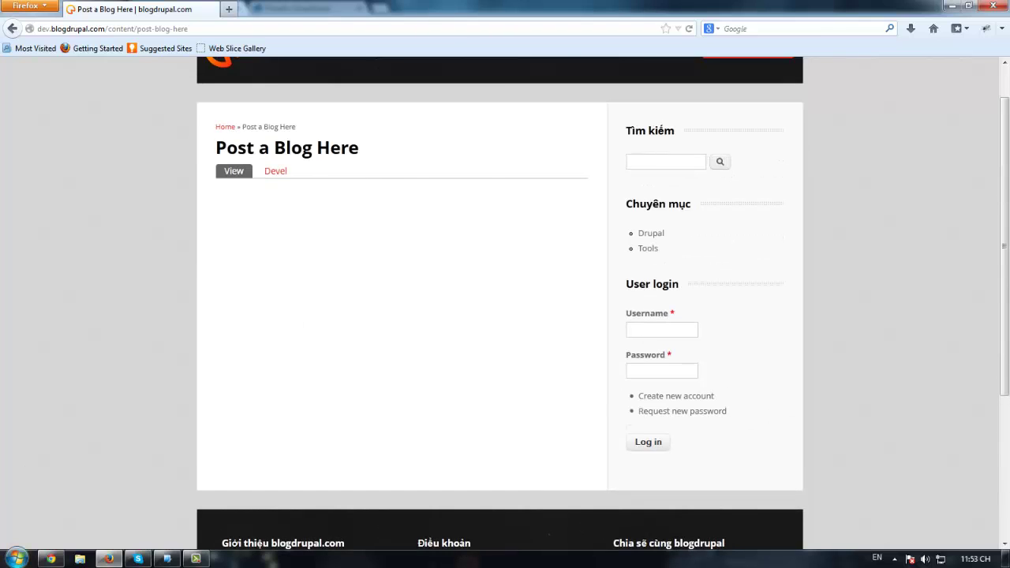
# Step: In Chrome, open the configuration of the Require Login To Post Blog block and review its region and page visibility settings
pyautogui.click(50, 559)
pyautogui.scroll(-3, 132, 339)
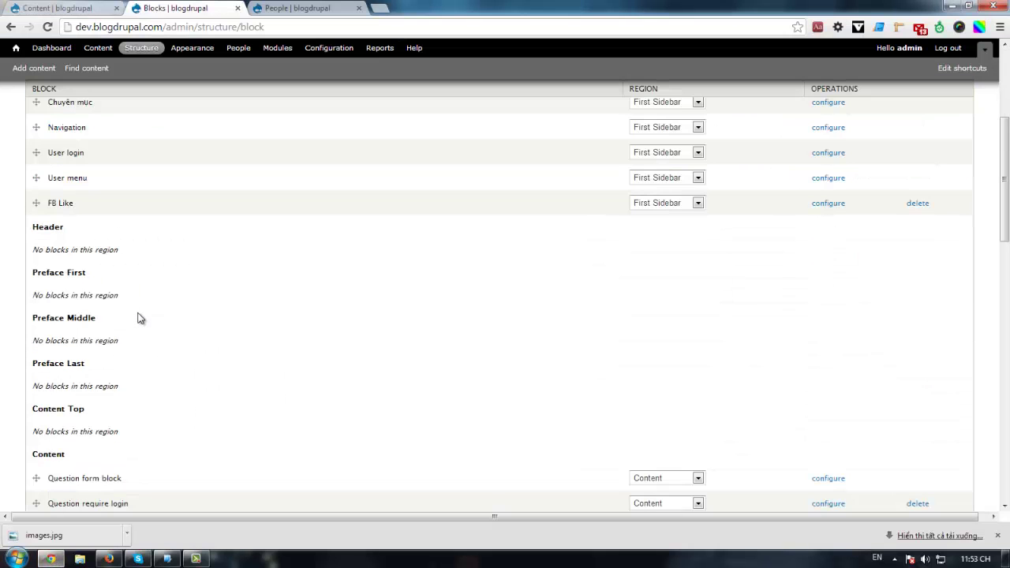
pyautogui.scroll(-4, 141, 318)
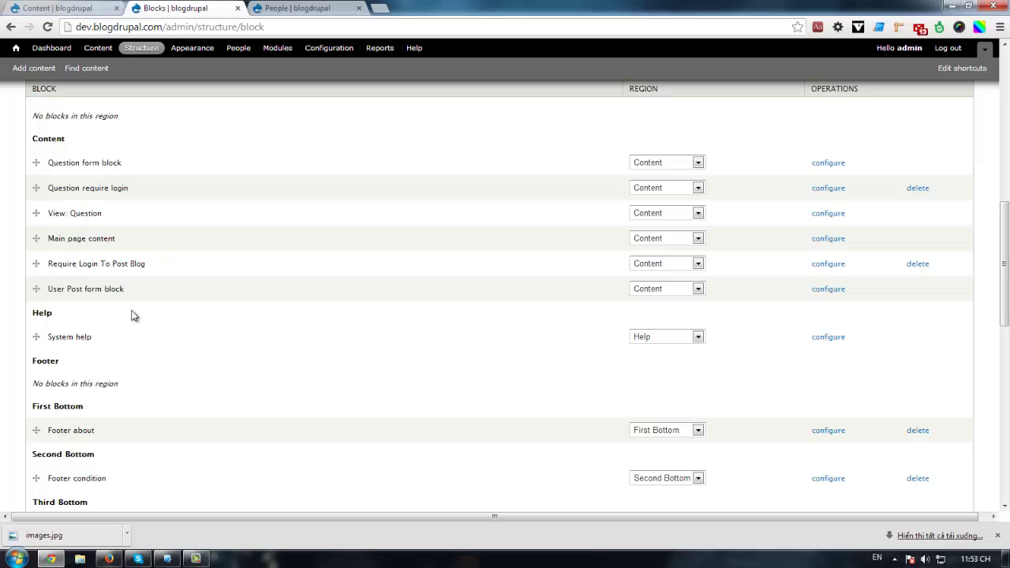
pyautogui.click(828, 265)
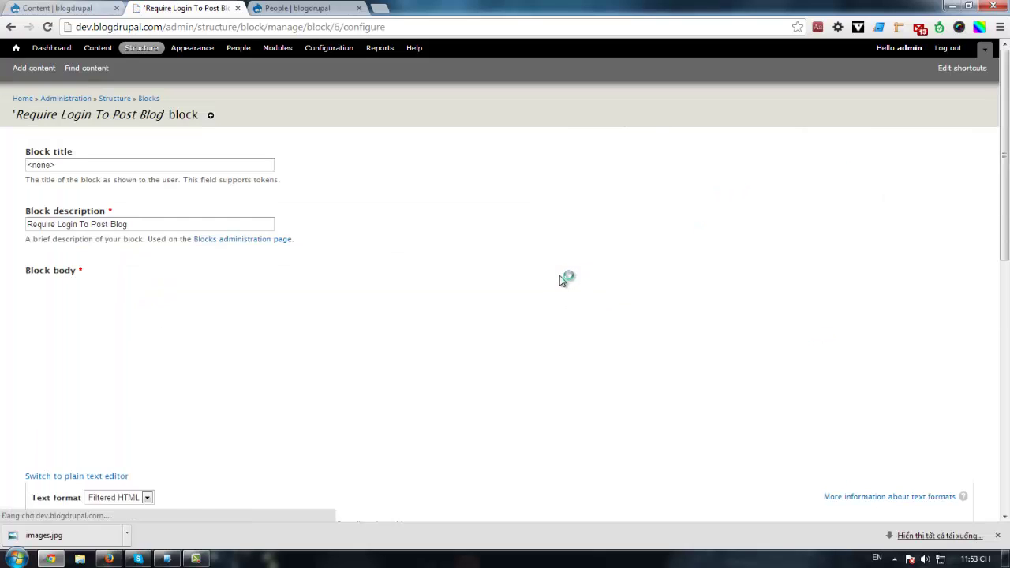
pyautogui.scroll(-2, 304, 332)
pyautogui.scroll(-3, 311, 320)
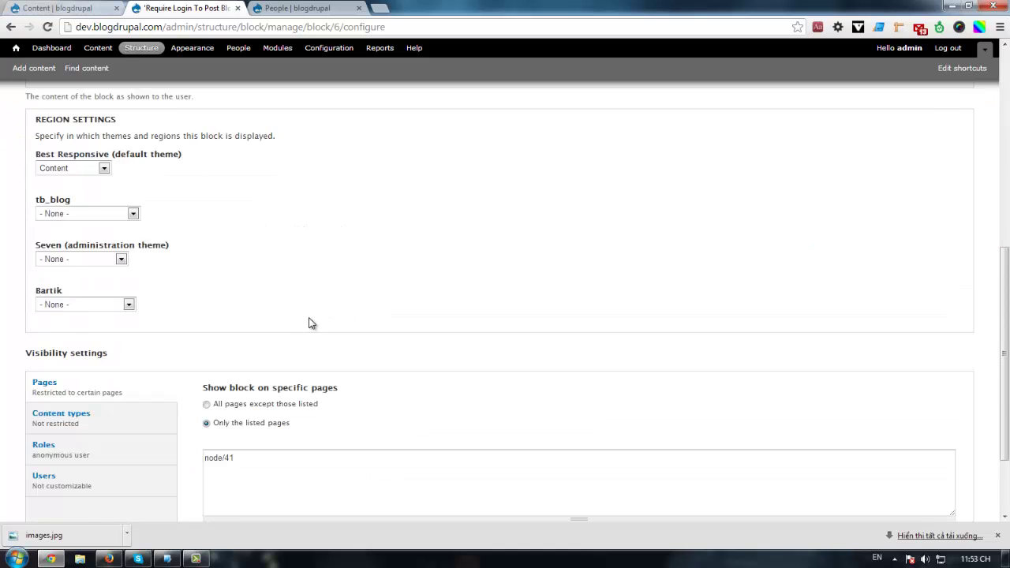
pyautogui.scroll(7, 310, 322)
pyautogui.scroll(-6, 311, 322)
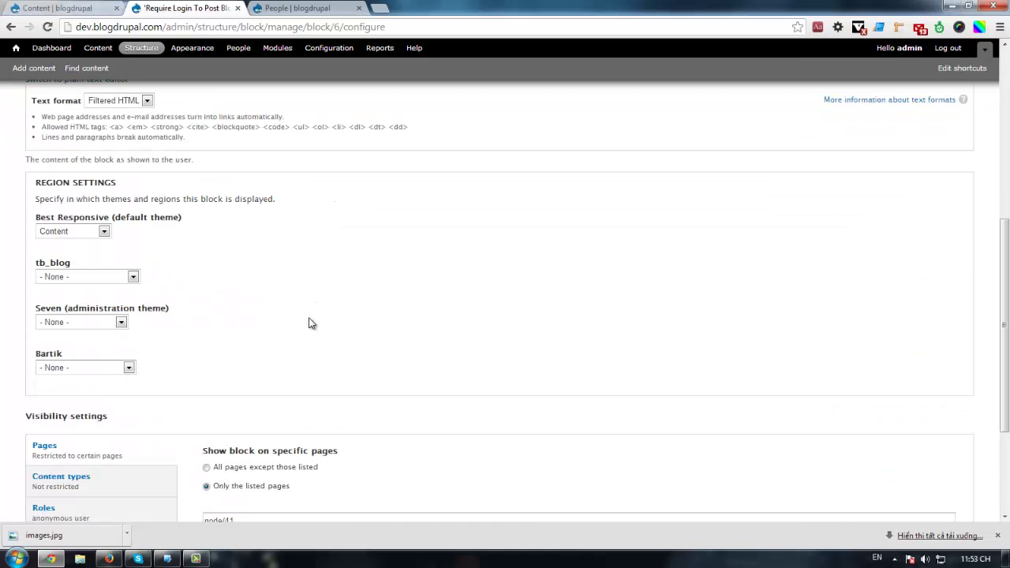
pyautogui.scroll(-2, 310, 323)
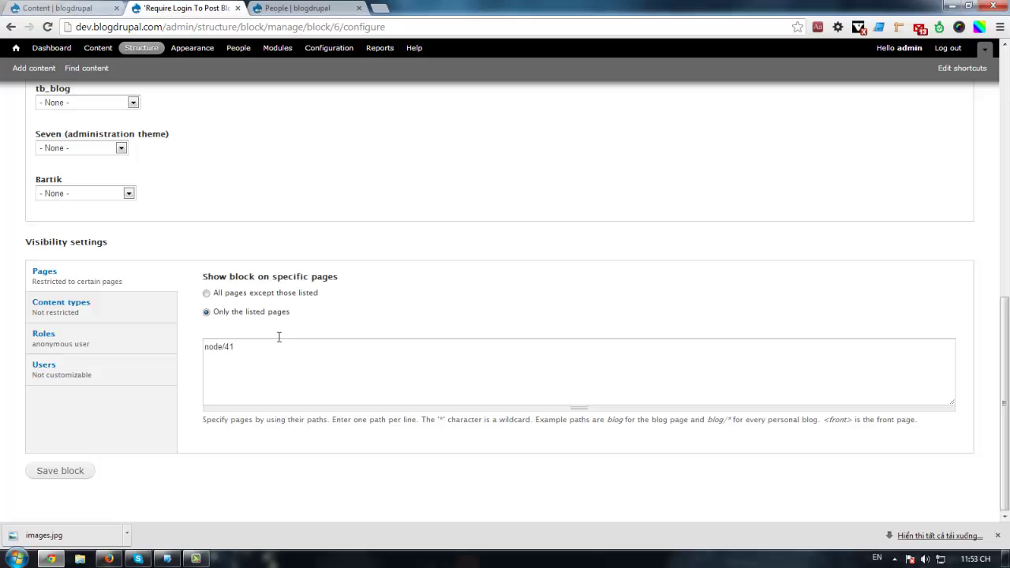
# Step: Inspect the markup of the Post a Blog Here page in Firefox to find its node number
pyautogui.click(108, 559)
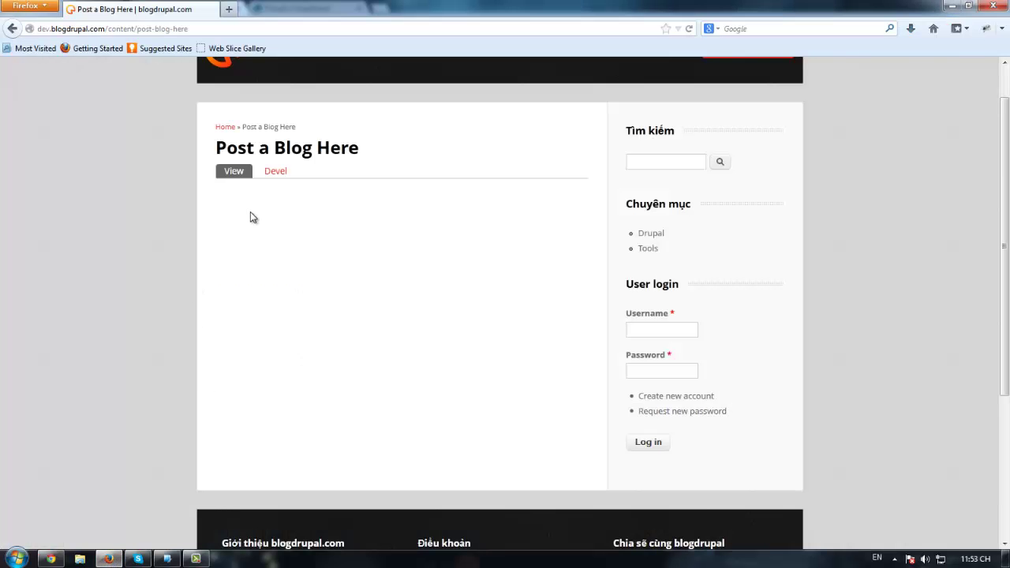
pyautogui.rightClick(174, 194)
pyautogui.click(212, 359)
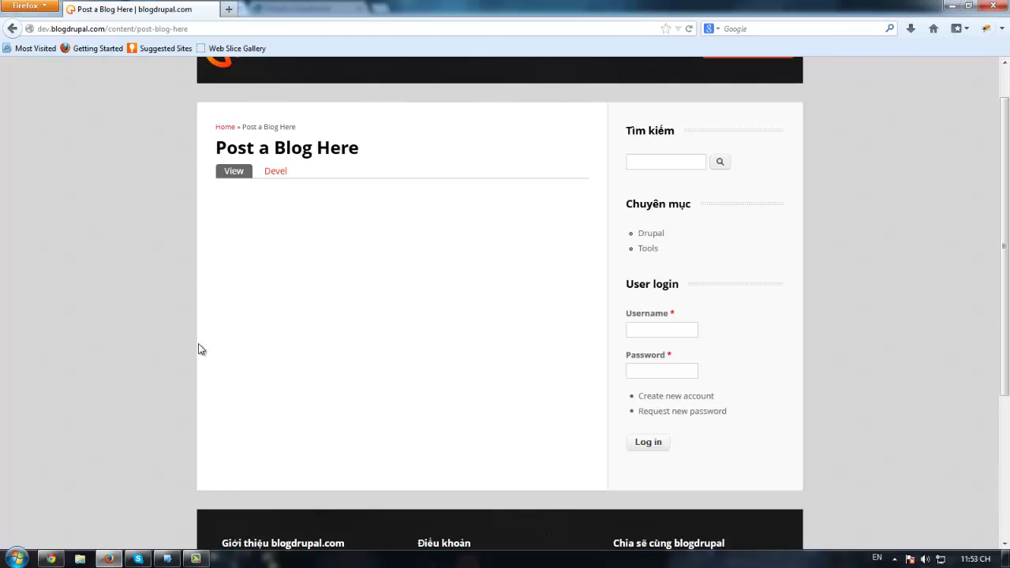
# Step: Change the block's listed page to node/42 in Chrome, save the block, and reload the Post a Blog Here page in Firefox
pyautogui.click(51, 558)
pyautogui.click(266, 346)
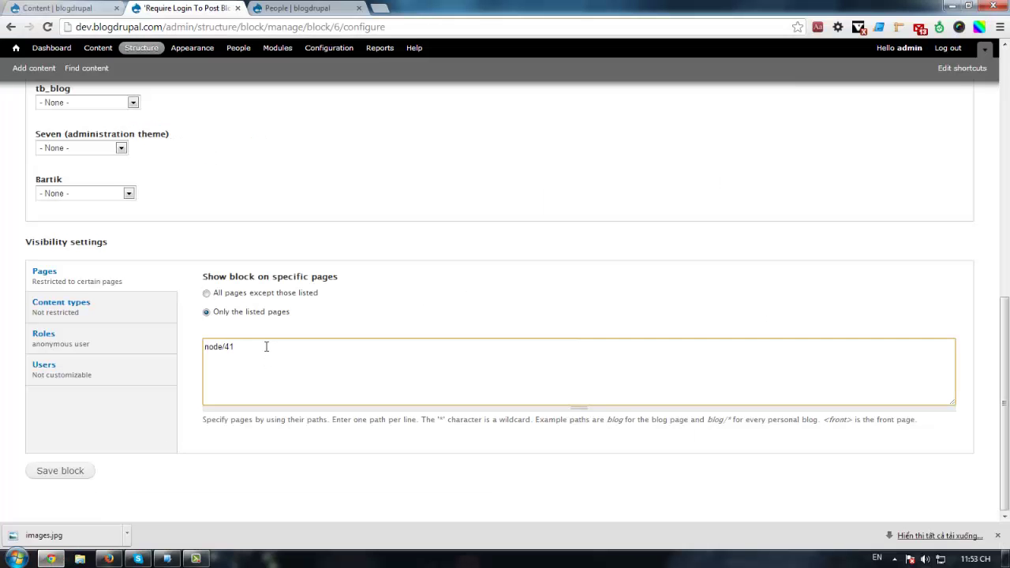
pyautogui.click(76, 475)
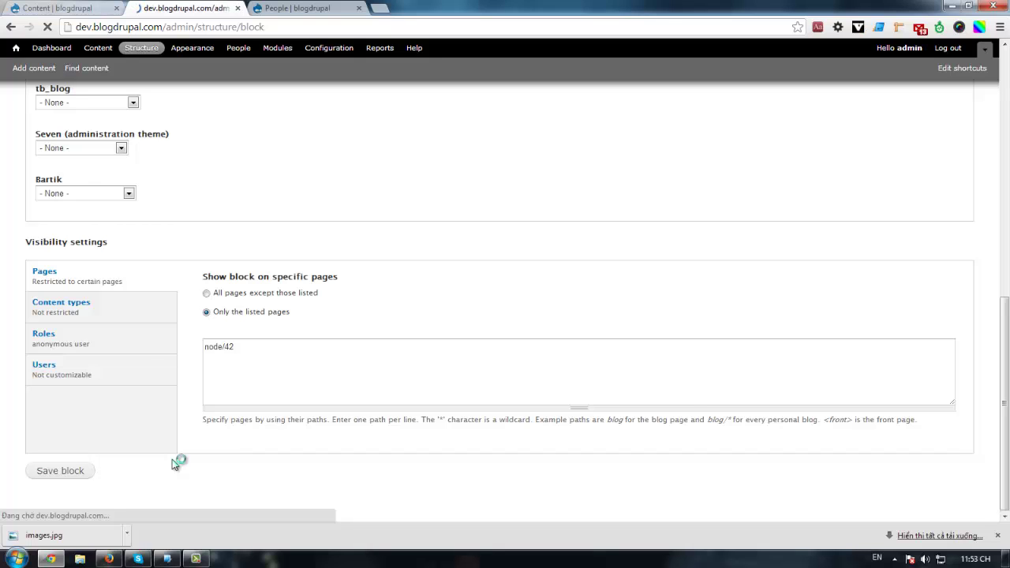
pyautogui.hotkey('alt', 'Tab')
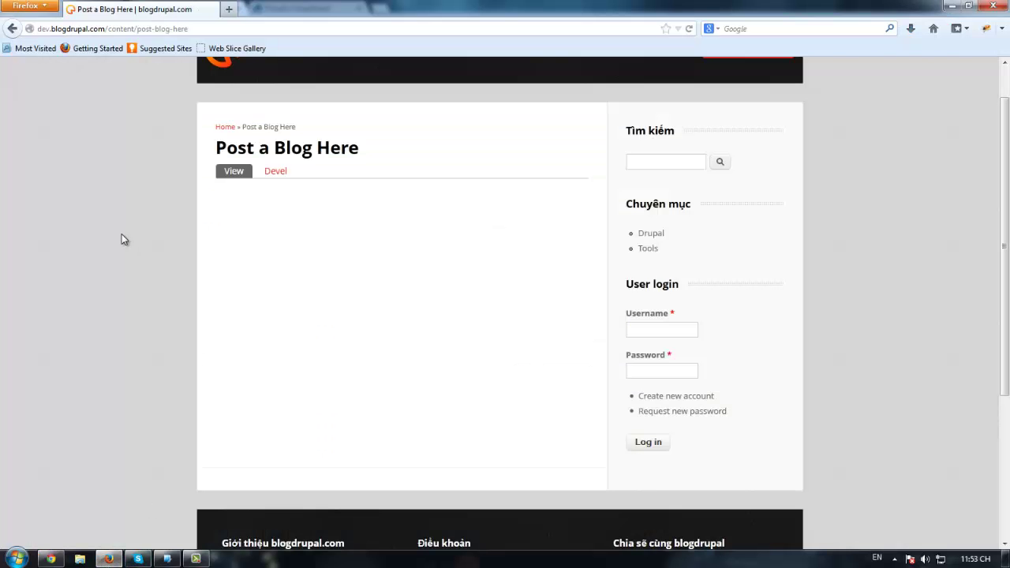
pyautogui.press('F5')
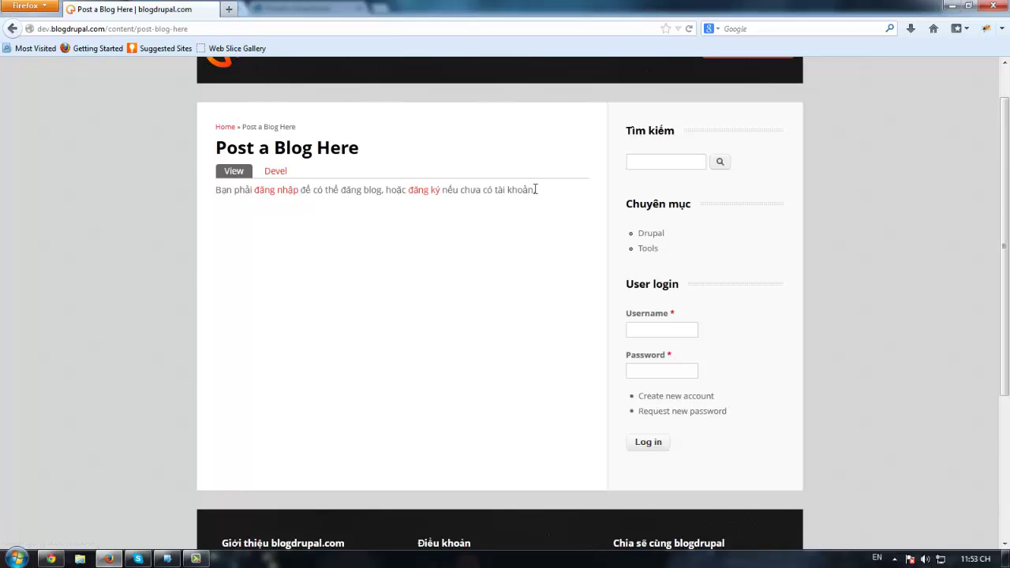
pyautogui.moveTo(535, 191); pyautogui.dragTo(565, 201)
pyautogui.click(236, 216)
pyautogui.click(562, 190)
pyautogui.click(565, 200)
# Step: Log in to the site as user1 with the account password
pyautogui.doubleClick(662, 328)
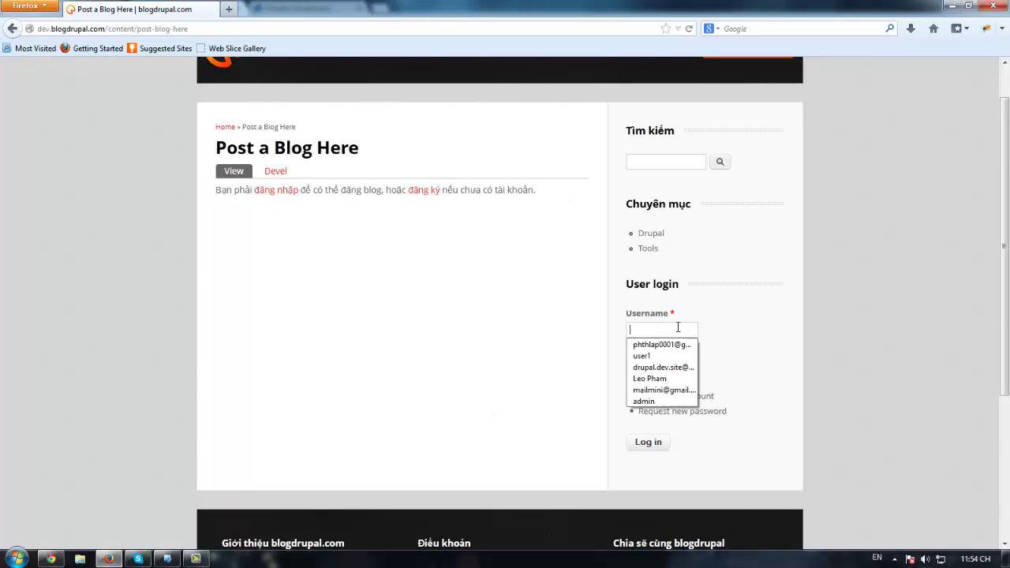
pyautogui.write('úser')
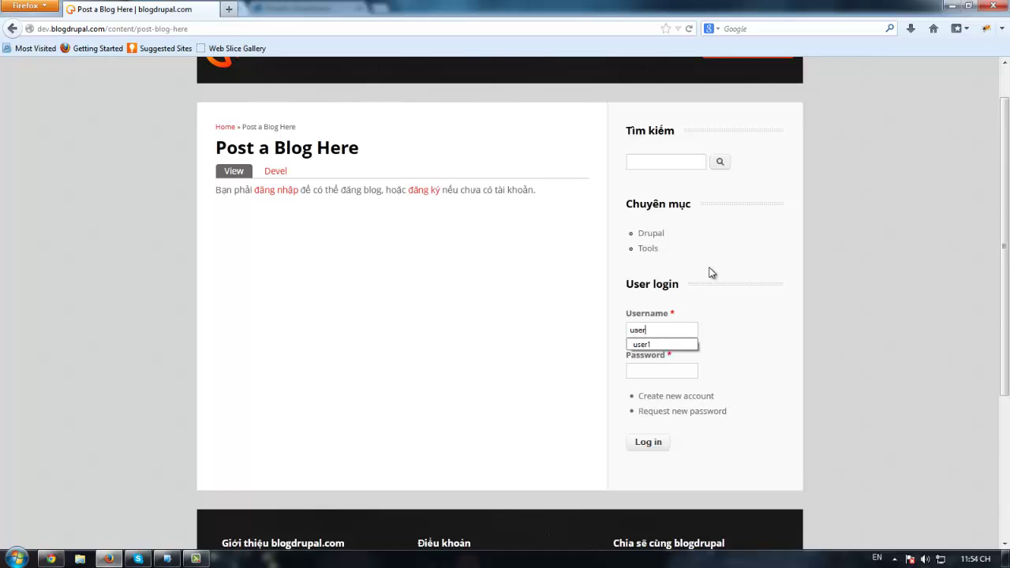
pyautogui.press('Down')
pyautogui.press('Return')
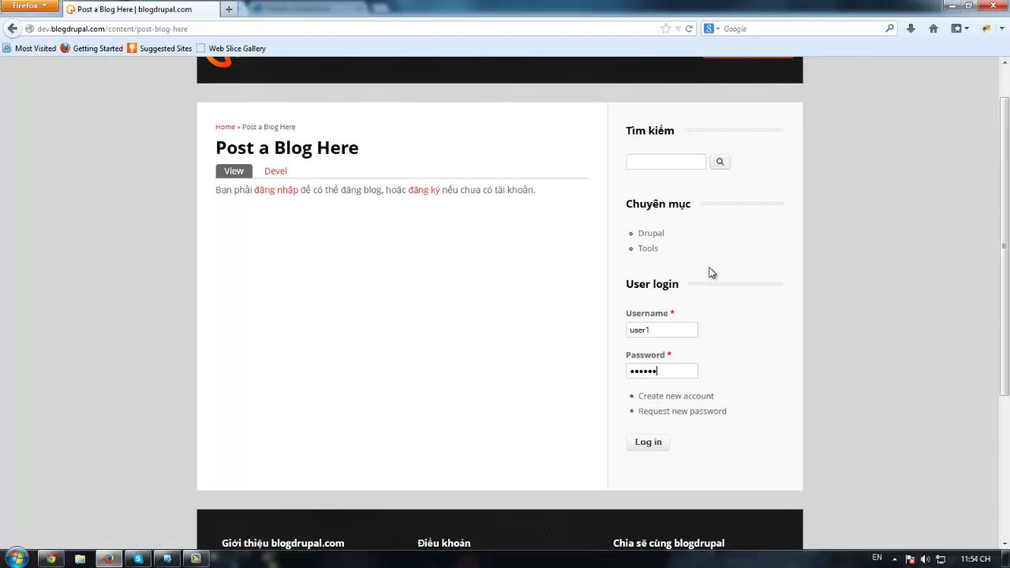
pyautogui.press('Return')
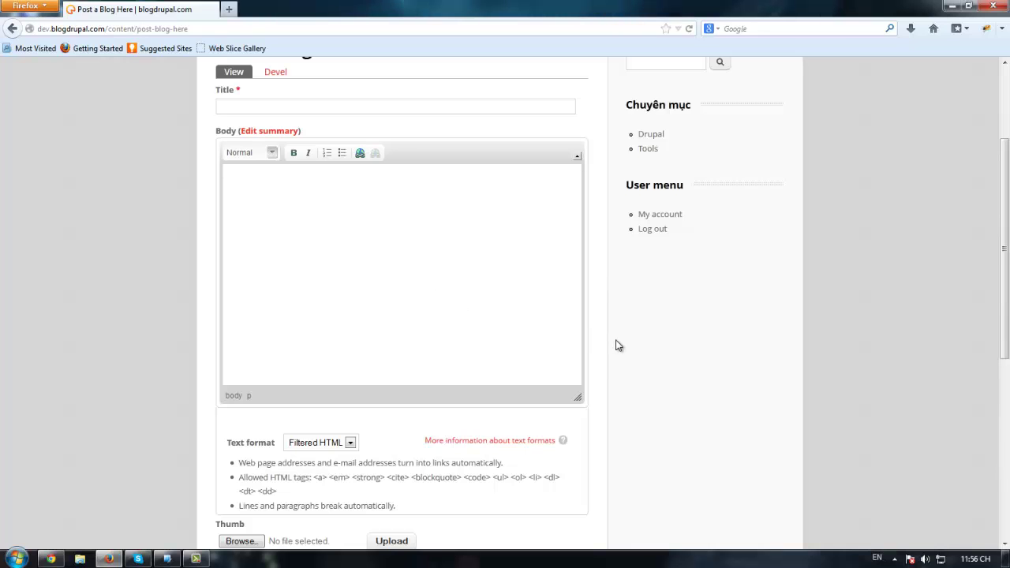
# Step: Fill in the blog form with "Post Blog demo" as the title and copy the same text into the body
pyautogui.scroll(-3, 612, 333)
pyautogui.scroll(3, 608, 328)
pyautogui.write('Pos')
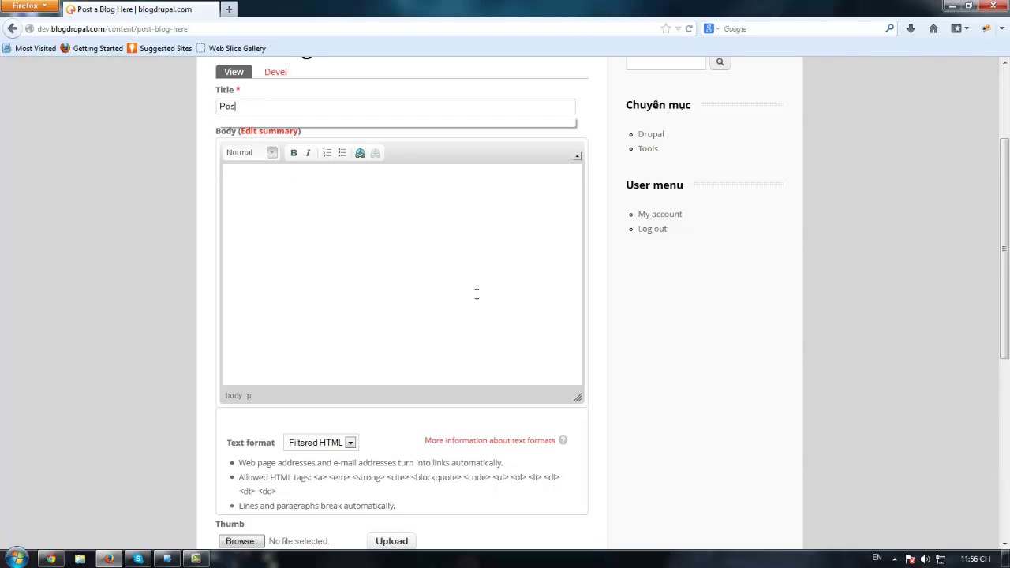
pyautogui.write('t Blog dem')
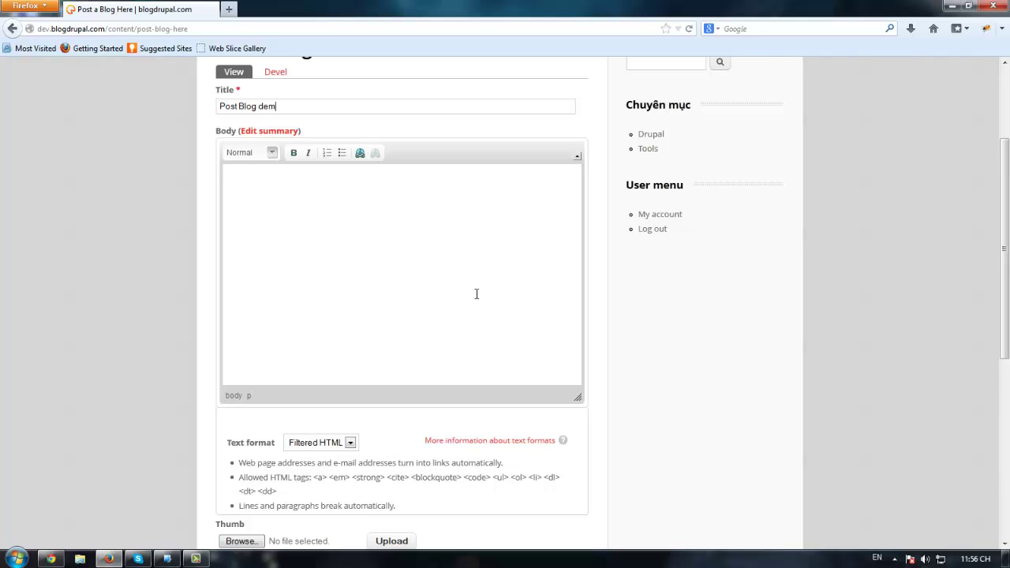
pyautogui.write('o')
pyautogui.hotkey('ctrl', 'a')
pyautogui.hotkey('ctrl', 'c')
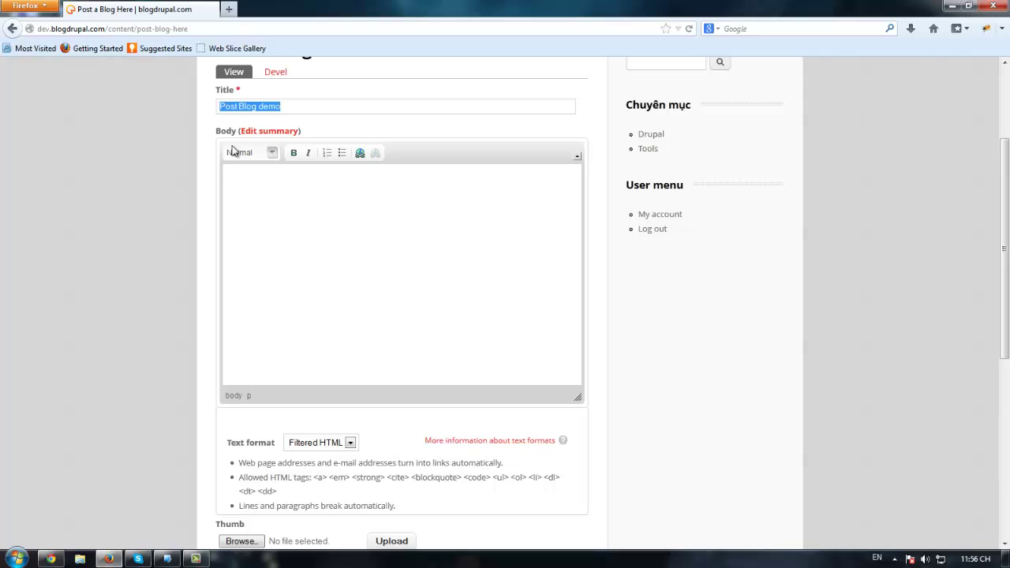
pyautogui.click(255, 176)
pyautogui.hotkey('ctrl', 'v')
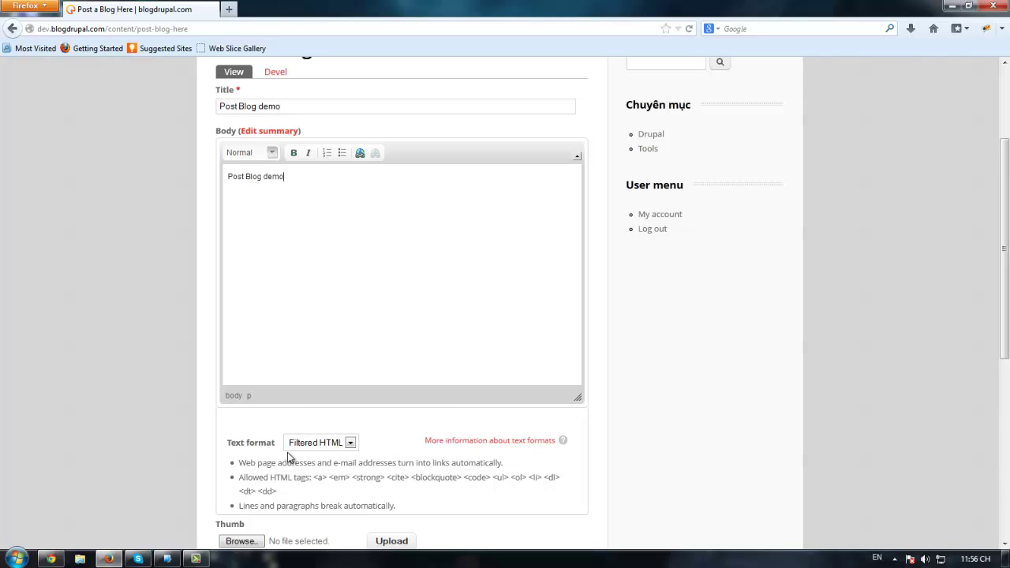
# Step: Upload images.jpg as the post's thumb image and save the post
pyautogui.scroll(-4, 288, 452)
pyautogui.click(251, 399)
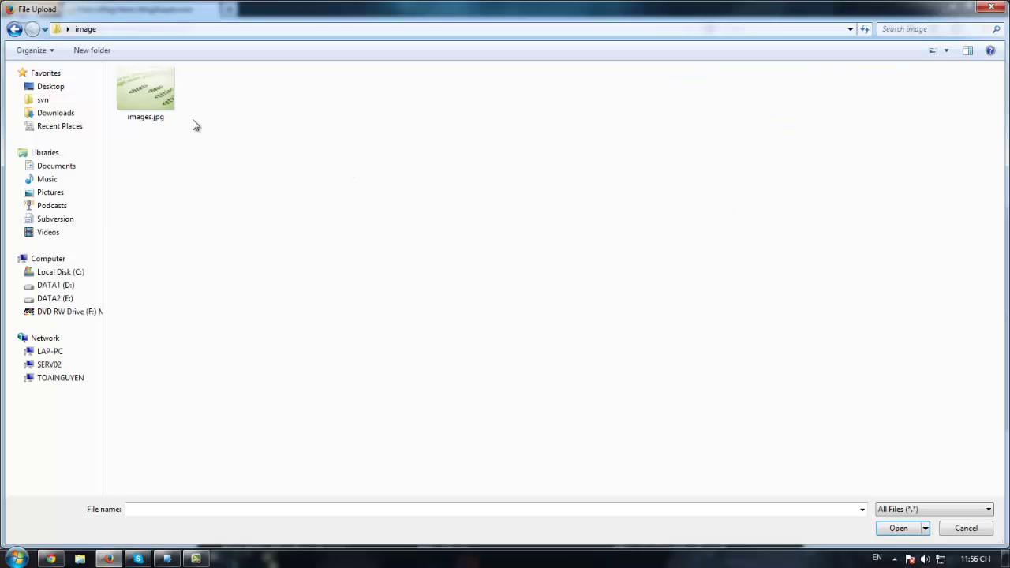
pyautogui.doubleClick(156, 103)
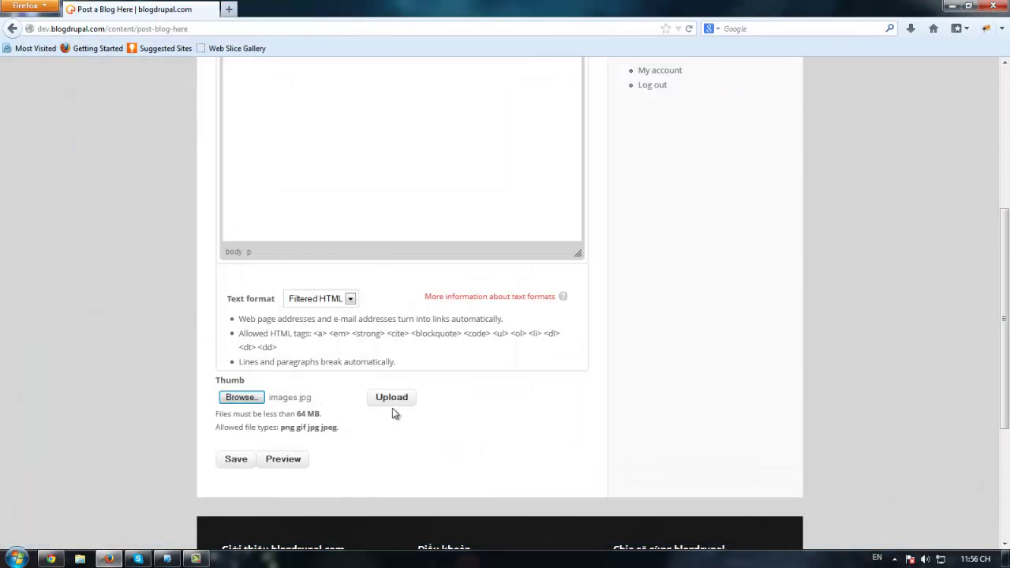
pyautogui.click(394, 399)
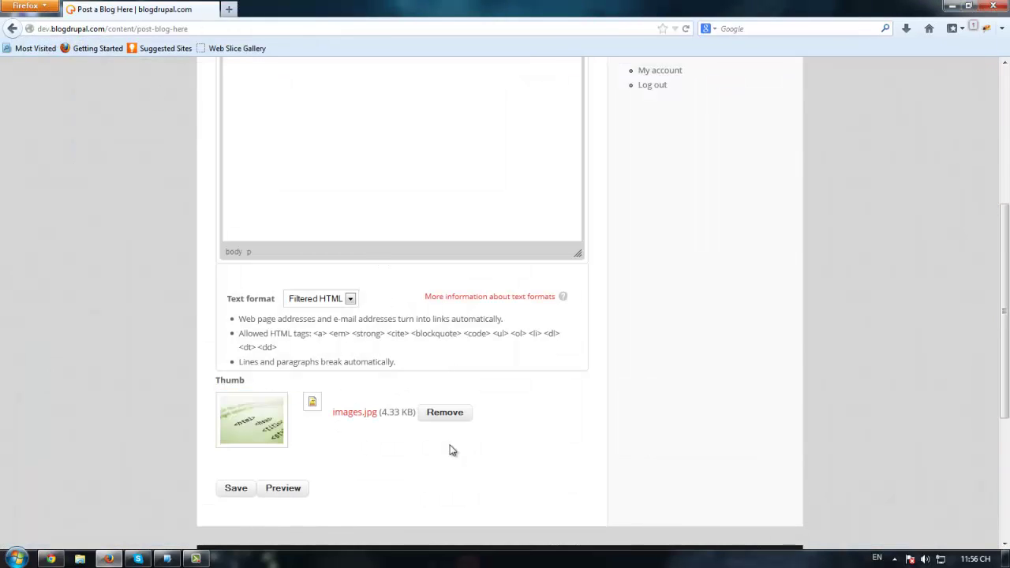
pyautogui.click(230, 491)
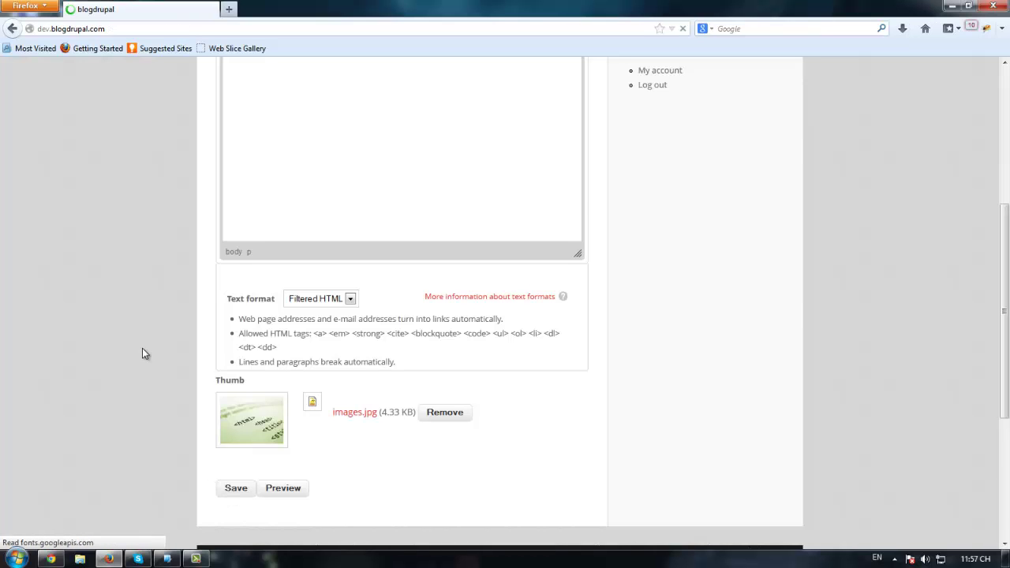
# Step: Look over the front page, then switch to Chrome, reload the content list and check the new post's status and author
pyautogui.scroll(-2, 187, 350)
pyautogui.scroll(-3, 94, 469)
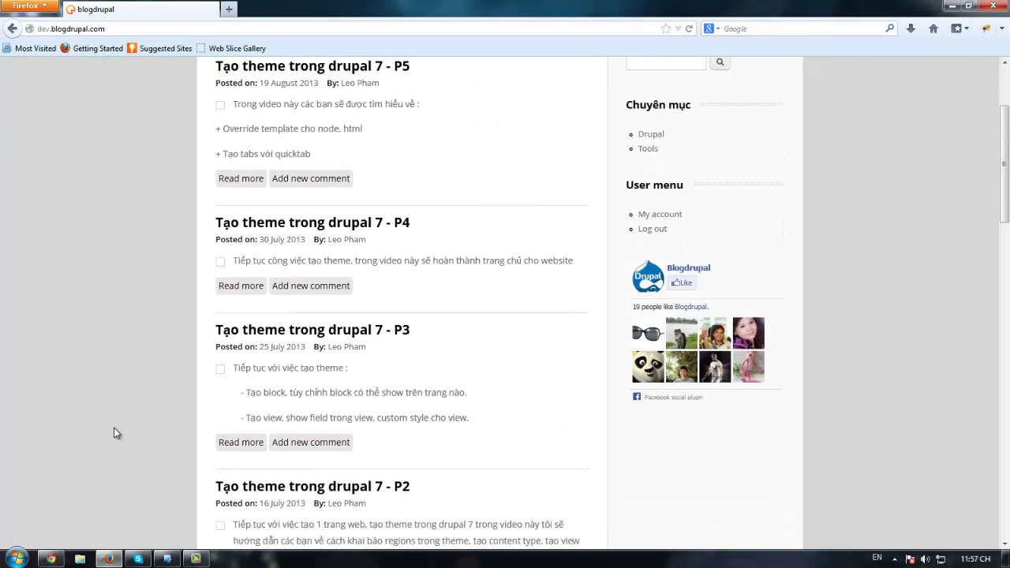
pyautogui.scroll(4, 121, 417)
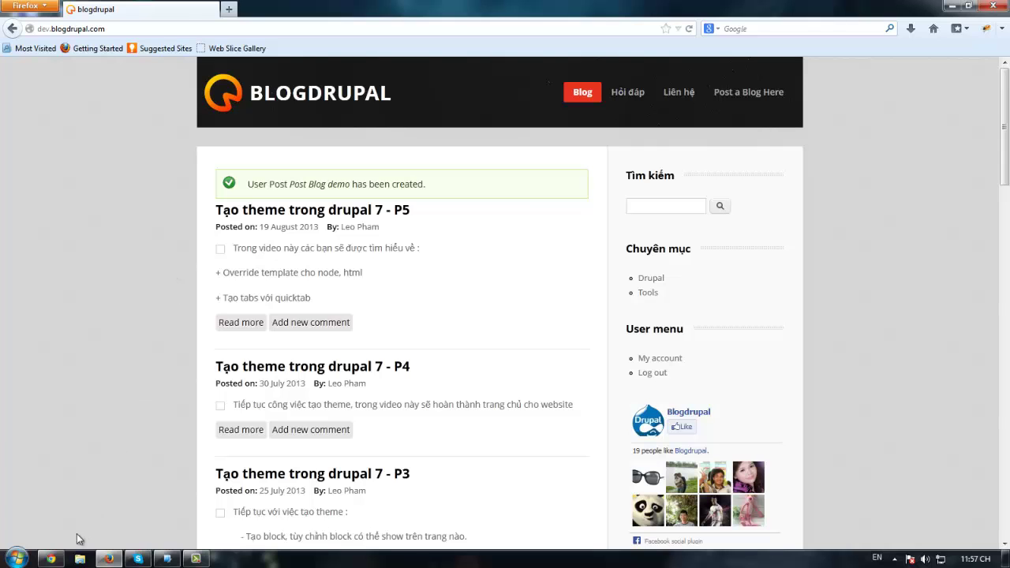
pyautogui.click(50, 559)
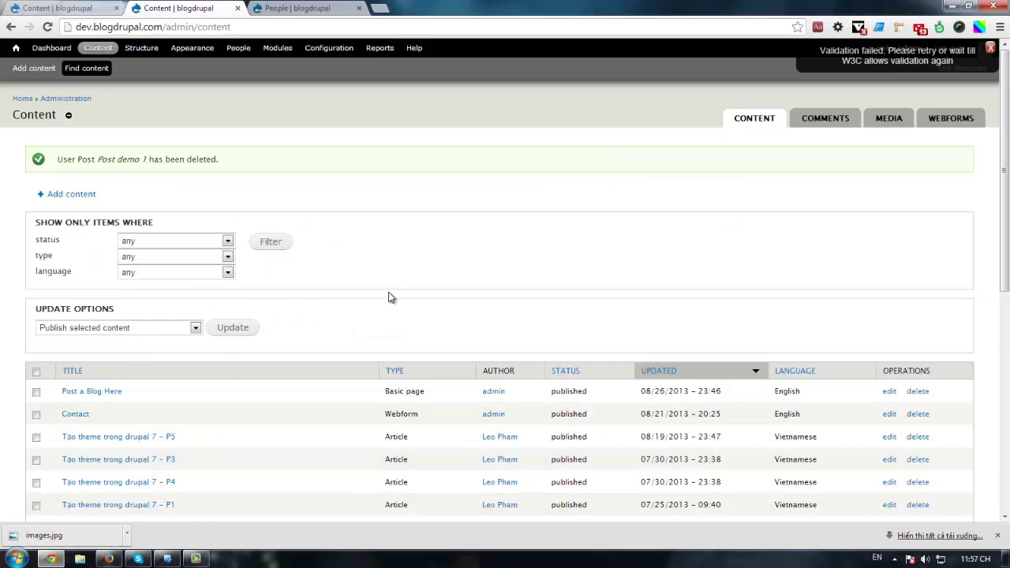
pyautogui.press('F5')
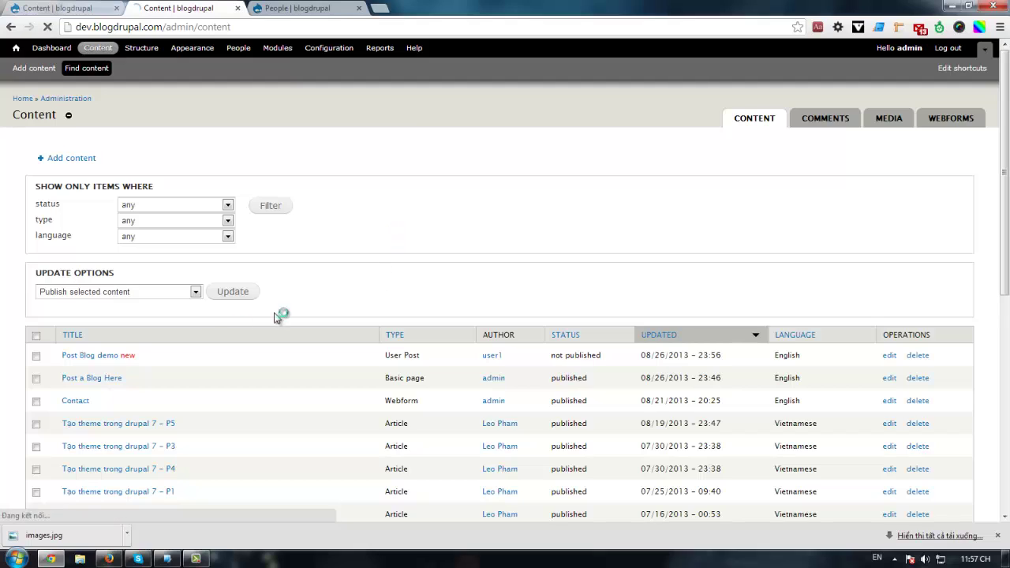
pyautogui.moveTo(549, 361); pyautogui.dragTo(604, 366)
pyautogui.click(479, 357)
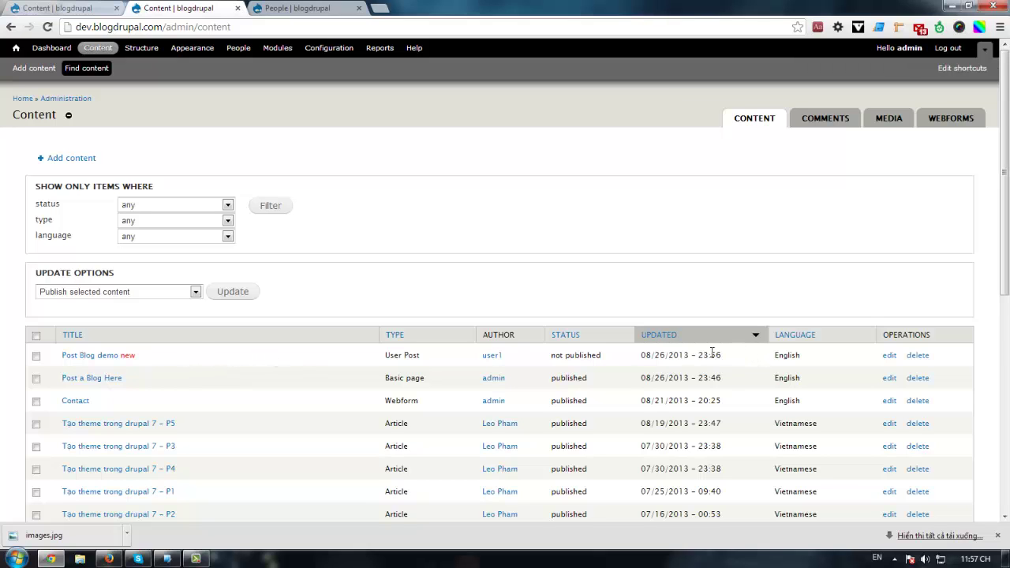
# Step: Open the Post Blog demo post in a separate tab, review it, and return to the content list
pyautogui.middleClick(100, 355)
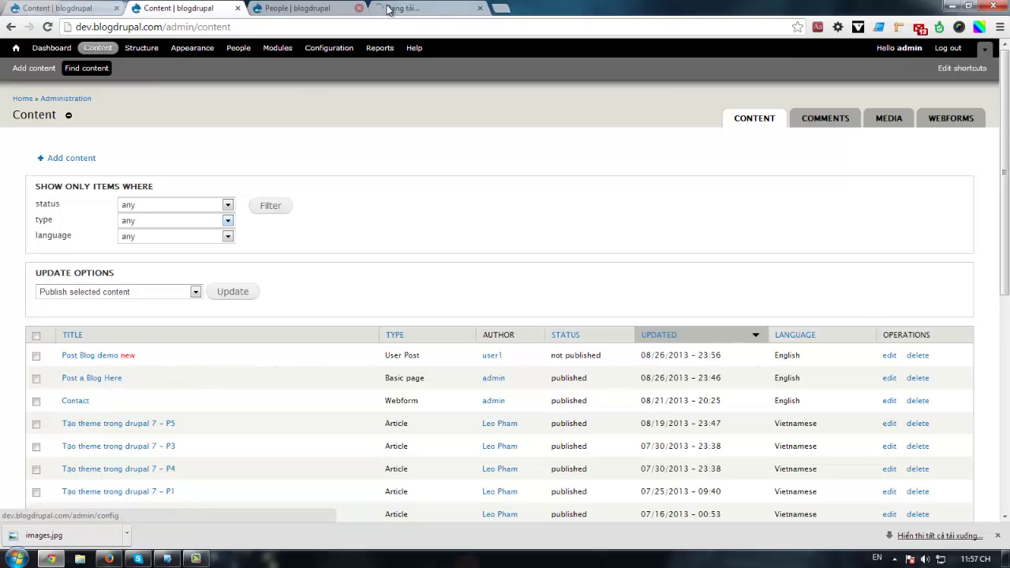
pyautogui.click(390, 9)
pyautogui.scroll(-3, 442, 185)
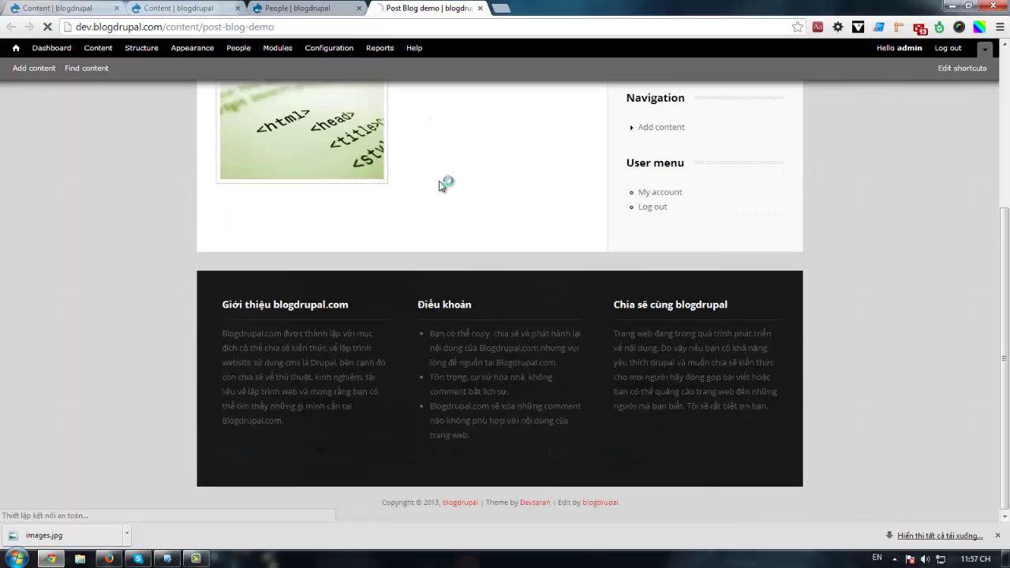
pyautogui.scroll(3, 442, 185)
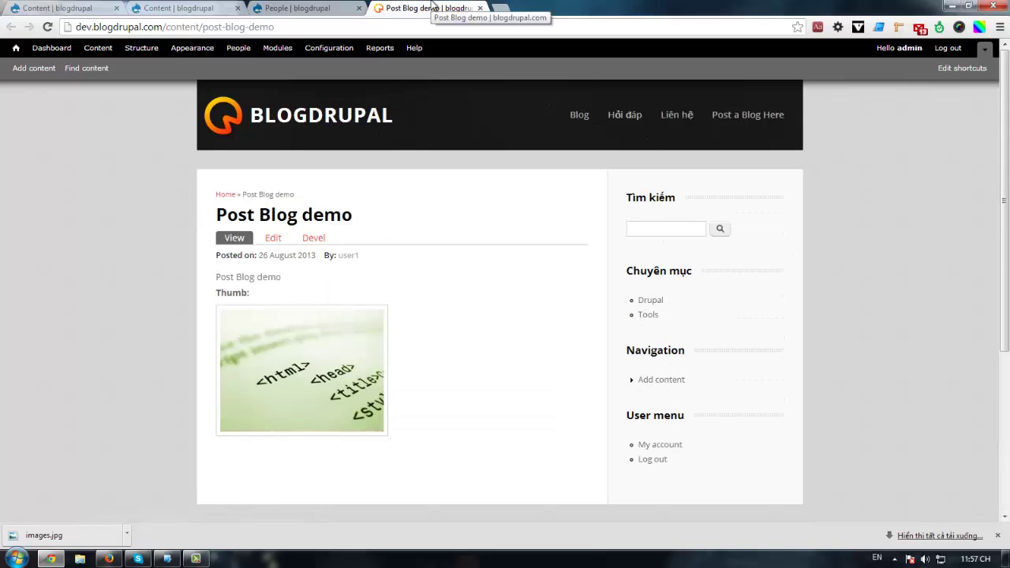
pyautogui.hotkey('ctrl', 'w')
pyautogui.click(175, 8)
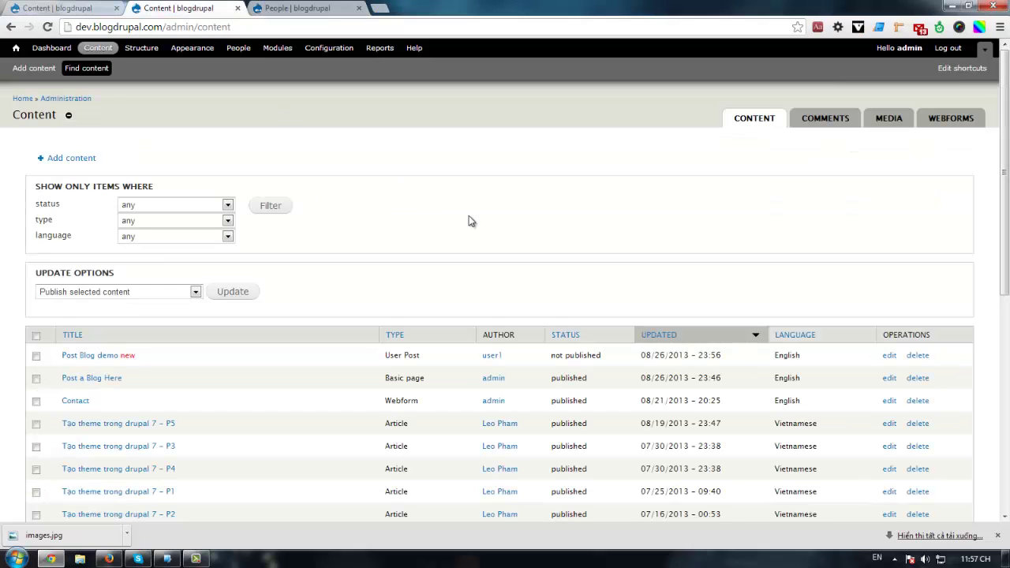
# Step: Edit the Post Blog demo post, mark it as Published in its publishing options, and save it
pyautogui.click(890, 361)
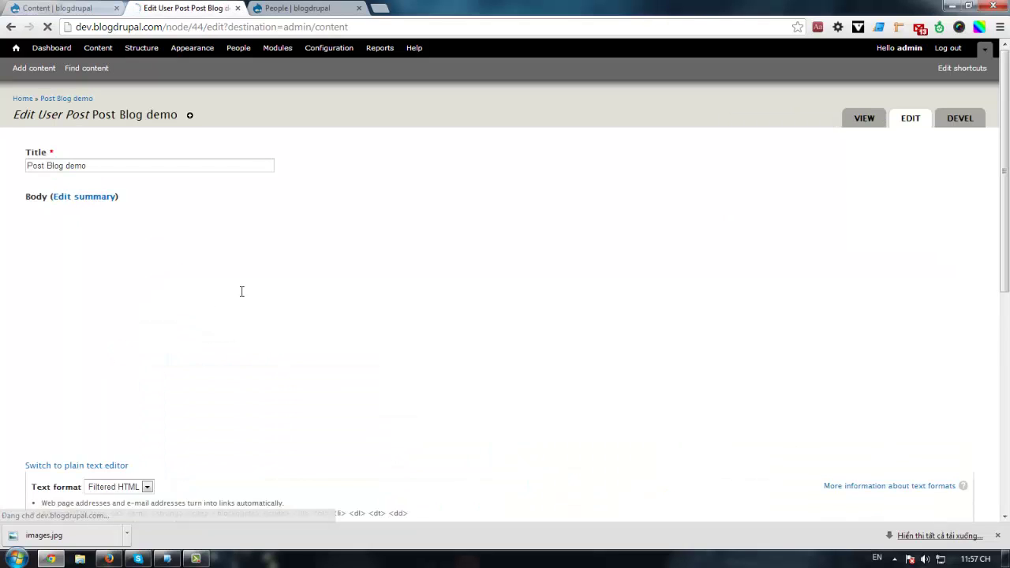
pyautogui.scroll(-4, 314, 268)
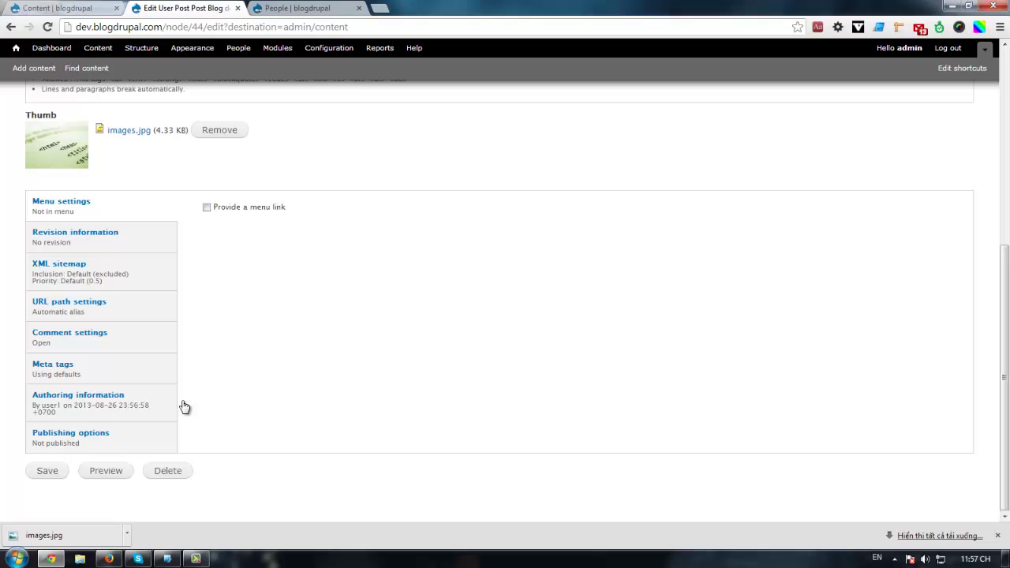
pyautogui.click(82, 439)
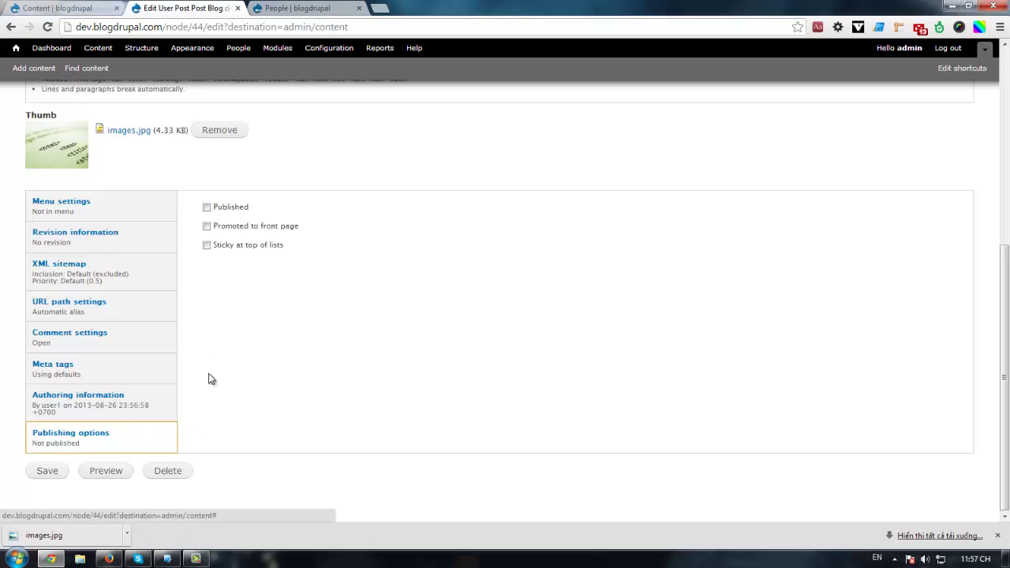
pyautogui.click(240, 231)
pyautogui.click(238, 225)
pyautogui.click(237, 207)
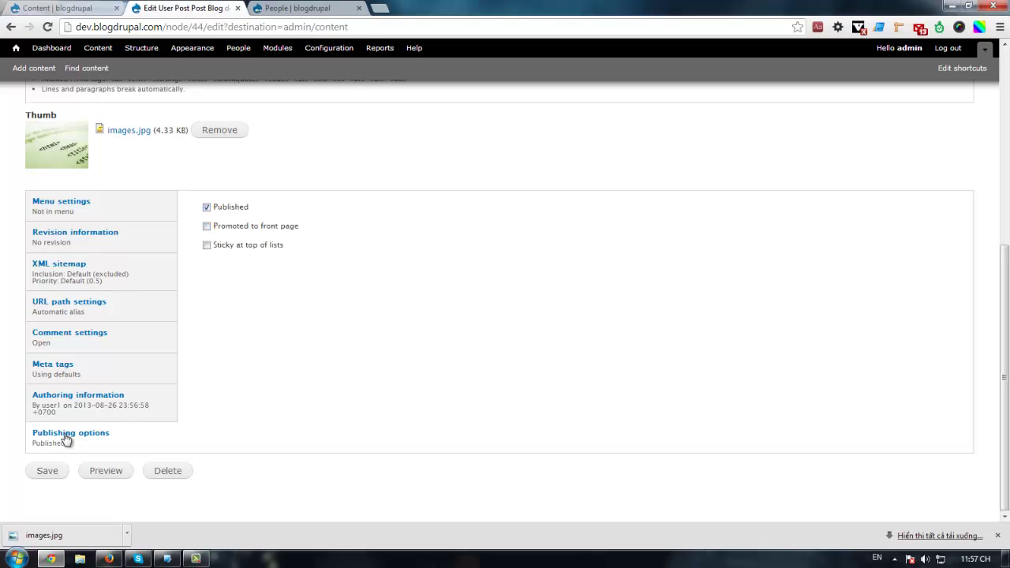
pyautogui.click(57, 474)
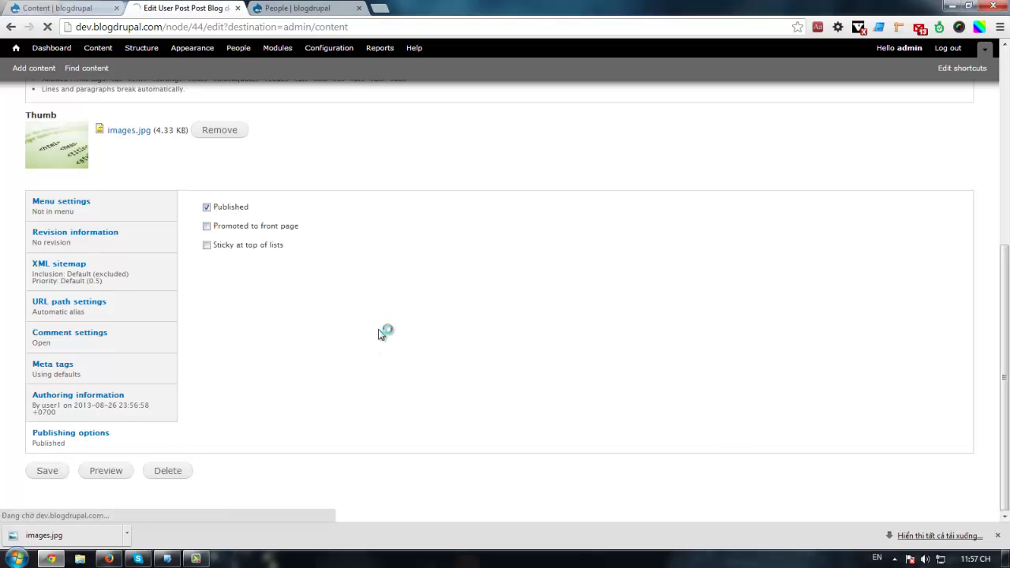
# Step: Check the status of the Post Blog demo post in the content list
pyautogui.scroll(-2, 315, 300)
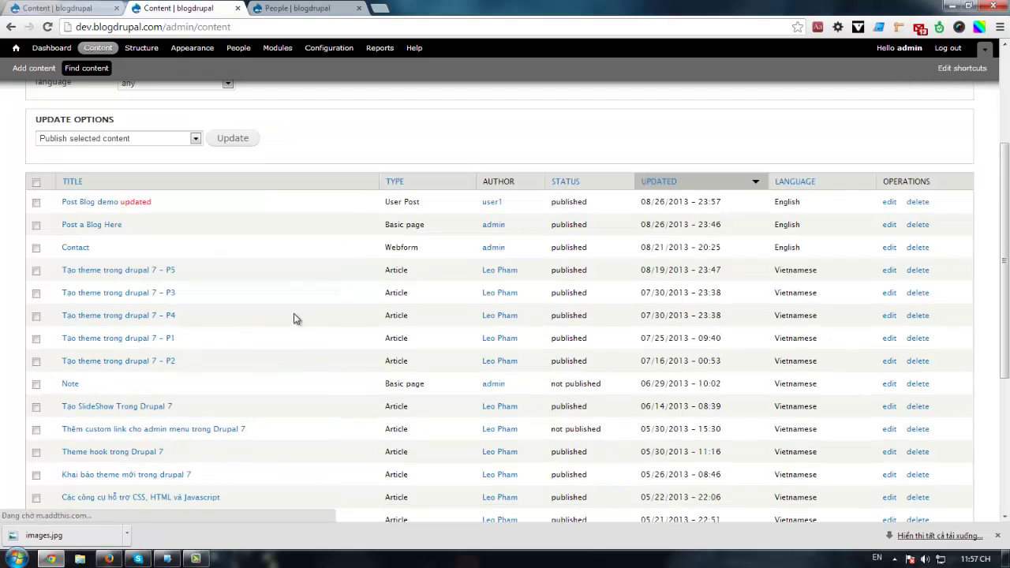
pyautogui.doubleClick(581, 207)
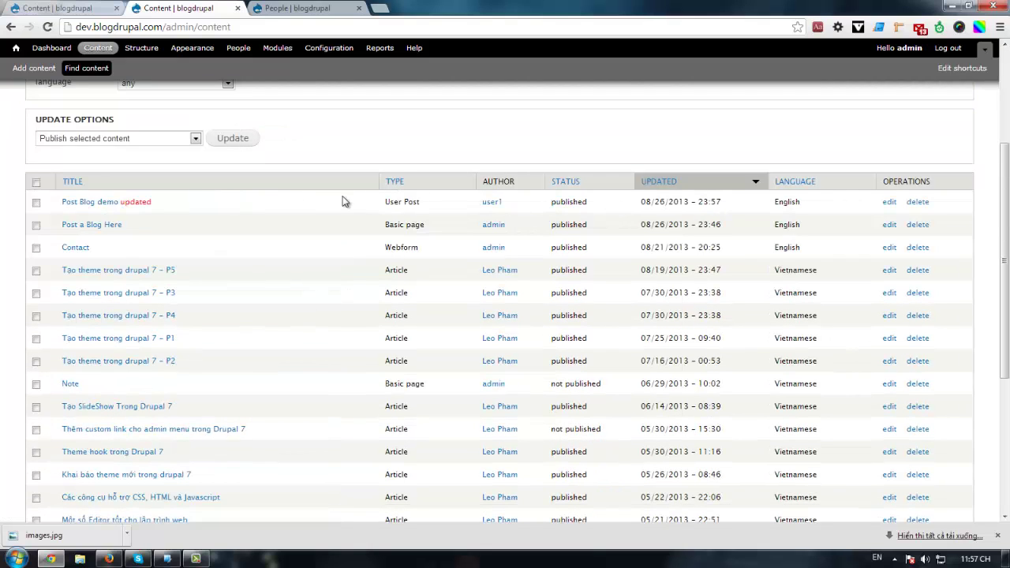
pyautogui.moveTo(344, 203); pyautogui.dragTo(3, 206)
pyautogui.click(10, 213)
# Step: Switch to Firefox, open the Post a Blog Here page, and enter the title "Demo 2" and the body text "a"
pyautogui.click(108, 559)
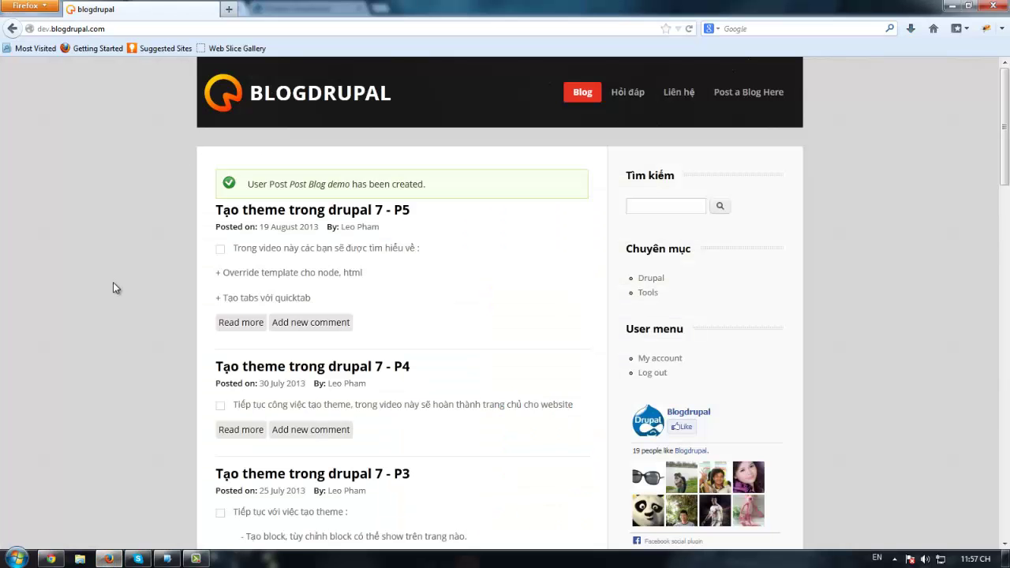
pyautogui.click(762, 92)
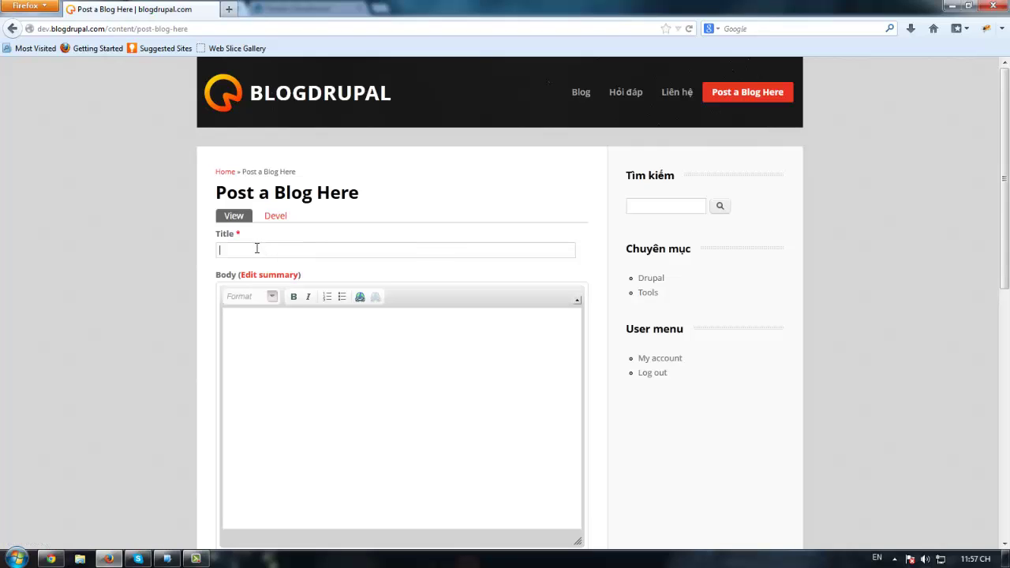
pyautogui.click(257, 248)
pyautogui.write('Demo 2')
pyautogui.write('a')
# Step: Copy the three Filtered HTML guideline lines into the post body, then select the body text and delete it
pyautogui.scroll(-5, 299, 244)
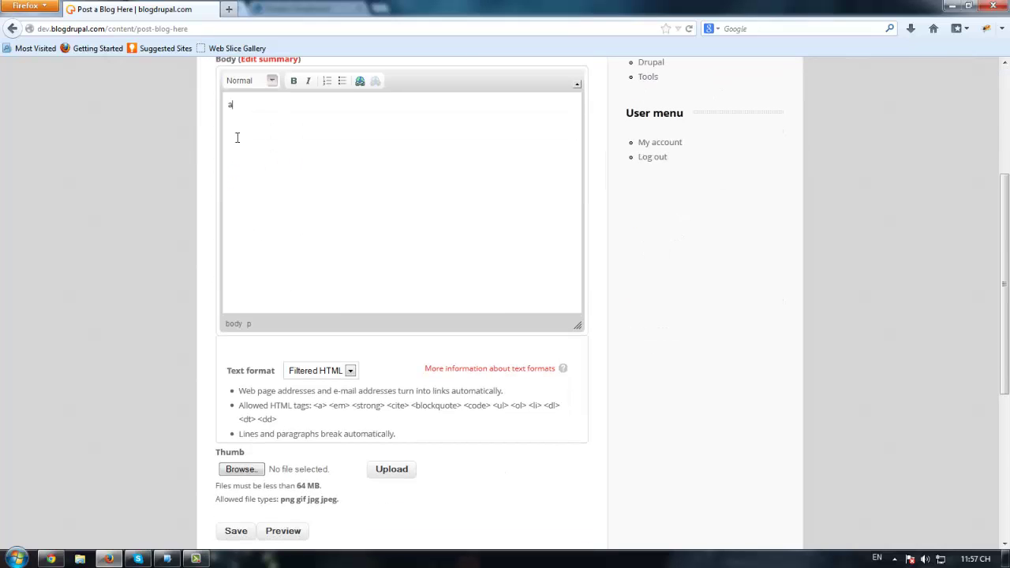
pyautogui.moveTo(432, 440); pyautogui.dragTo(240, 392)
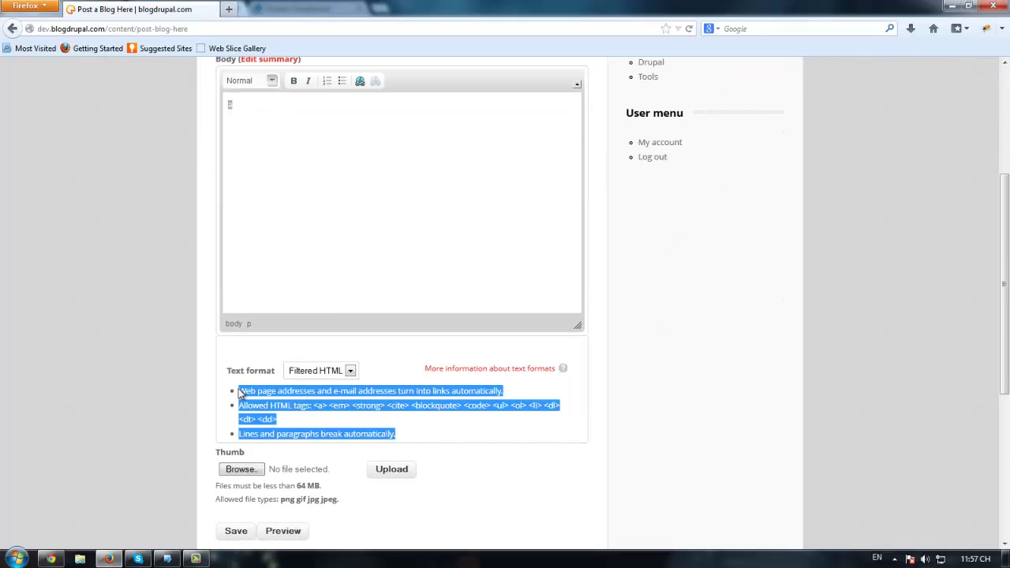
pyautogui.hotkey('ctrl', 'c')
pyautogui.click(257, 189)
pyautogui.hotkey('ctrl', 'v')
pyautogui.moveTo(422, 154); pyautogui.dragTo(234, 103)
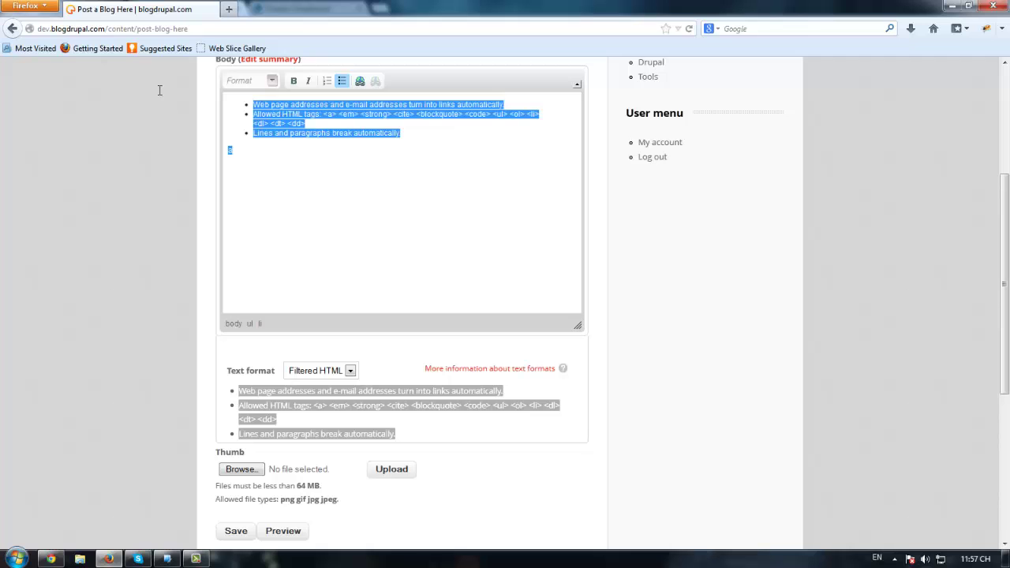
pyautogui.press('BackSpace')
# Step: Attach images.jpg as the Demo 2 post's thumb image, upload it, and preview the post
pyautogui.scroll(-5, 378, 225)
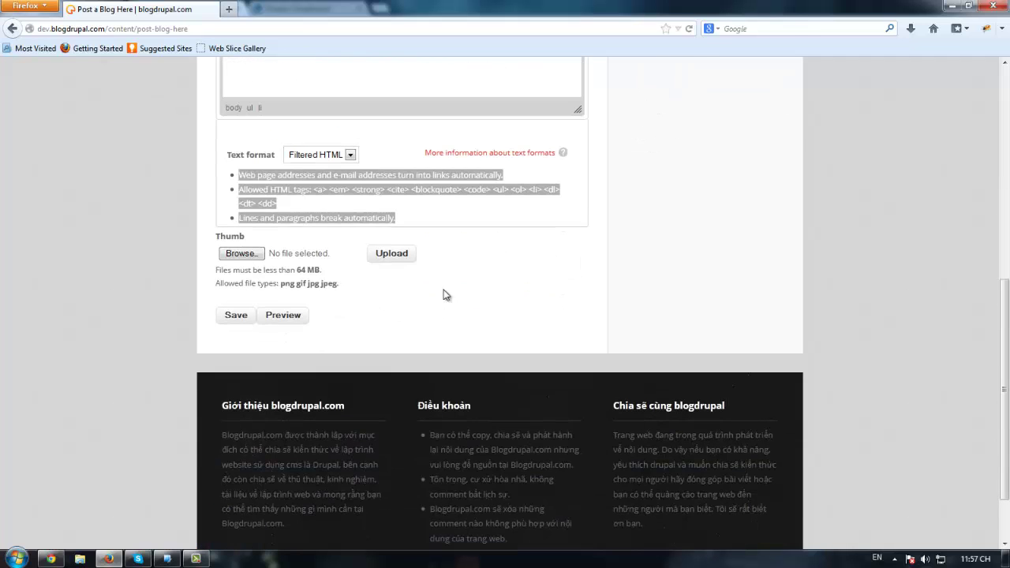
pyautogui.click(250, 254)
pyautogui.doubleClick(166, 94)
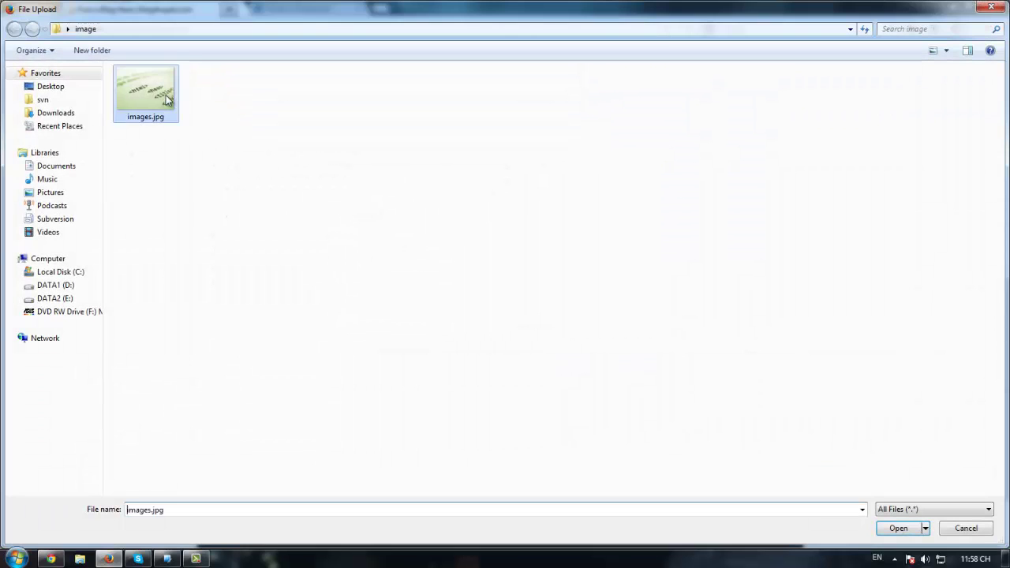
pyautogui.click(407, 254)
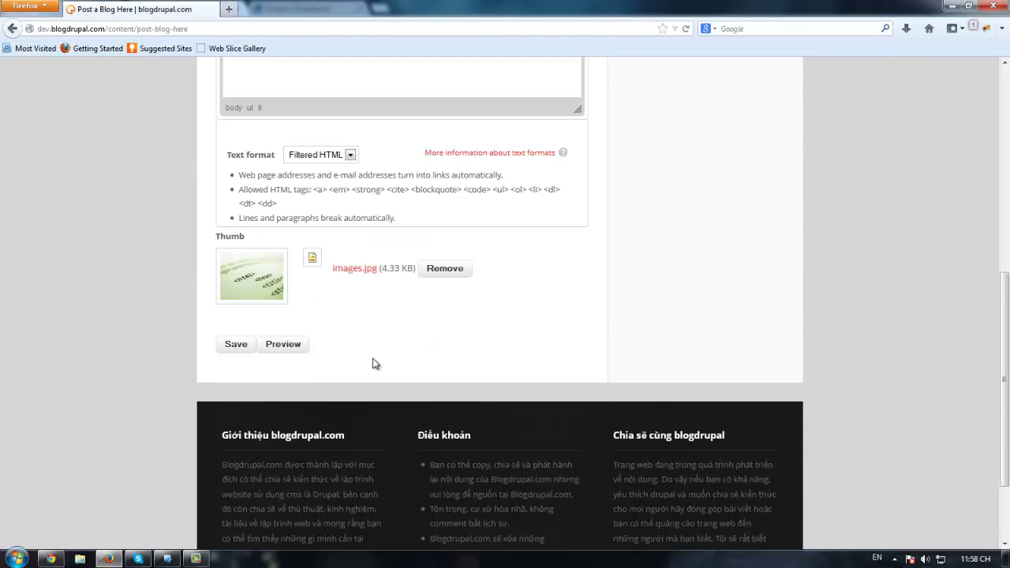
pyautogui.click(285, 345)
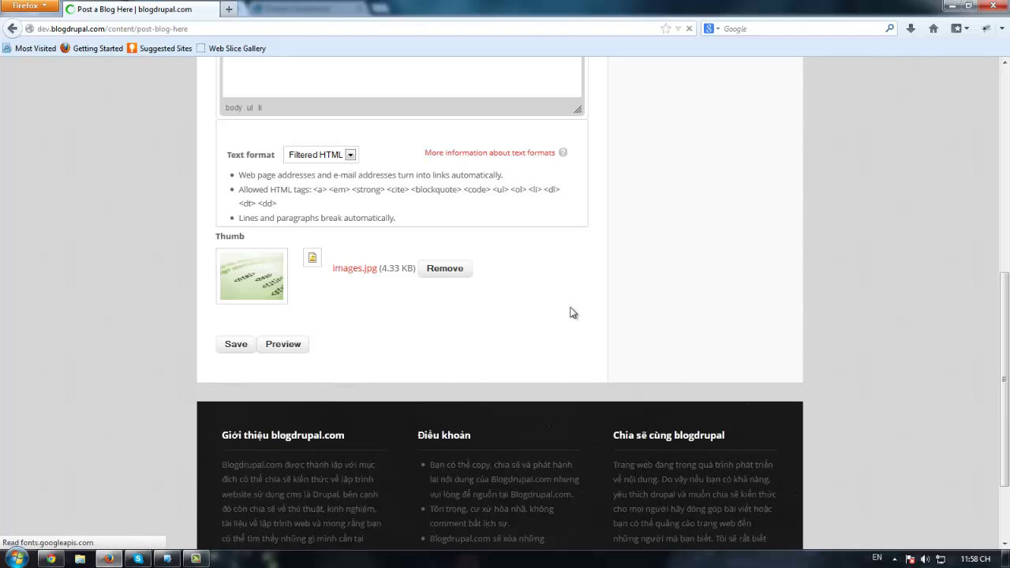
# Step: Examine the trimmed and full previews of the Demo 2 post and the form beneath them
pyautogui.scroll(-6, 509, 317)
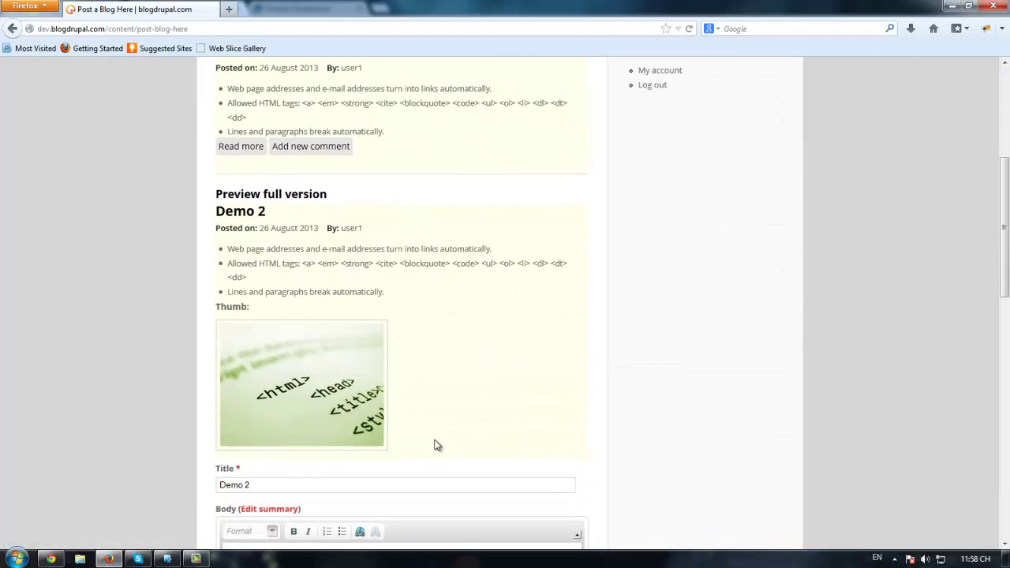
pyautogui.moveTo(438, 446); pyautogui.dragTo(182, 197)
pyautogui.click(182, 197)
pyautogui.moveTo(392, 158); pyautogui.dragTo(196, 79)
pyautogui.scroll(3, 164, 226)
pyautogui.click(156, 232)
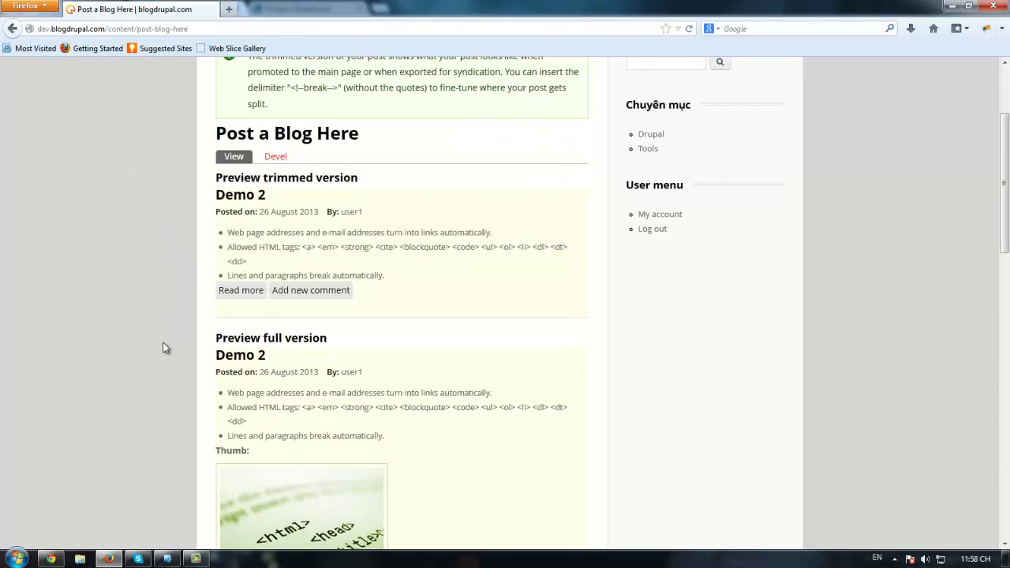
pyautogui.scroll(-10, 99, 316)
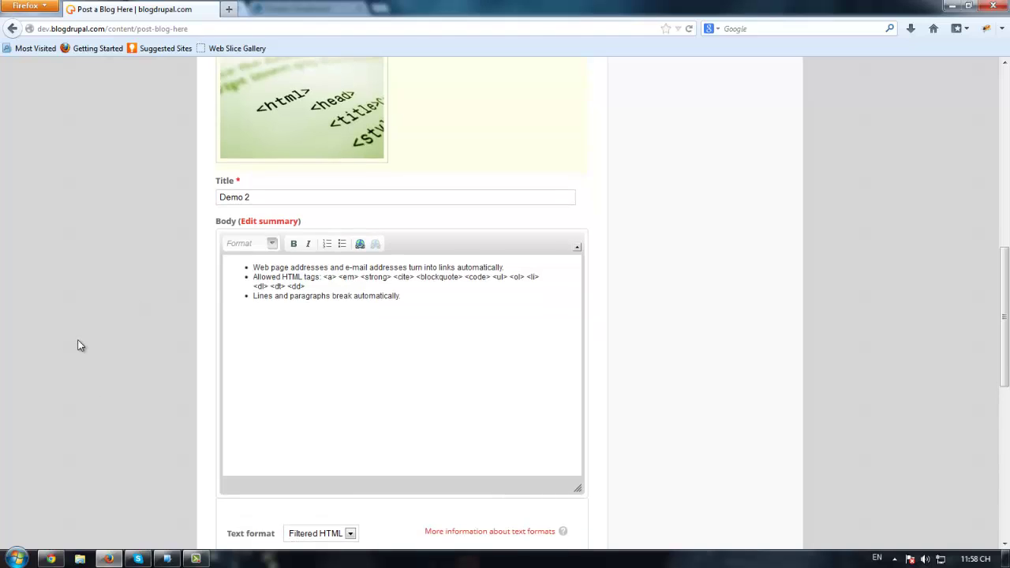
# Step: Switch to Chrome, edit the User Post content type, and view its publishing options
pyautogui.click(50, 559)
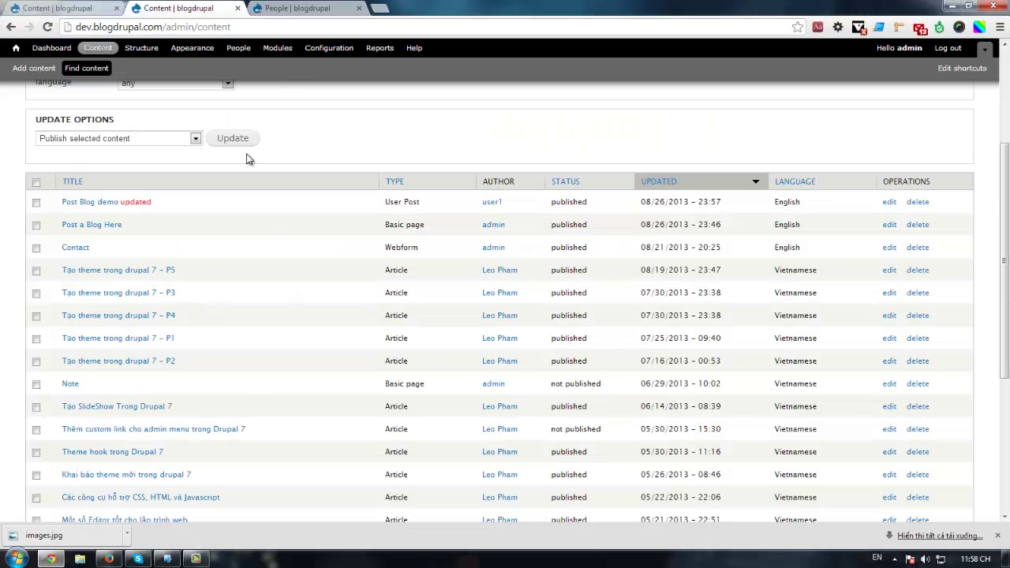
pyautogui.scroll(3, 246, 159)
pyautogui.click(144, 49)
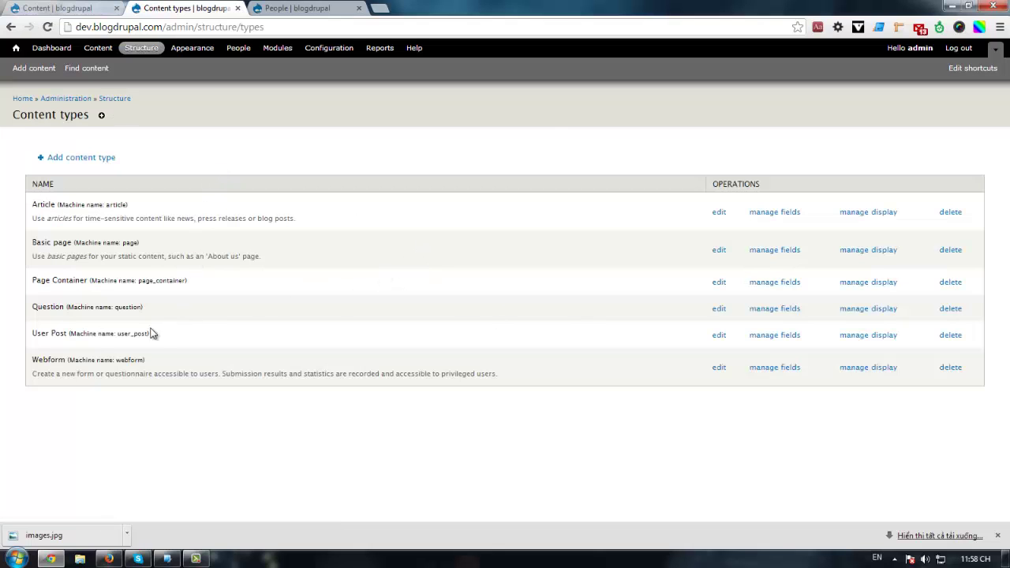
pyautogui.click(717, 334)
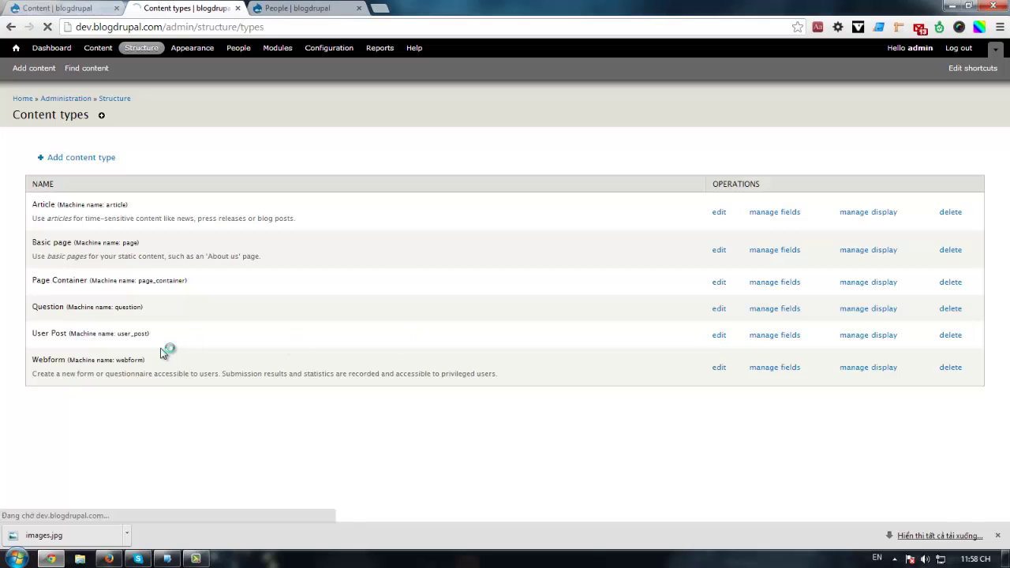
pyautogui.scroll(-3, 157, 353)
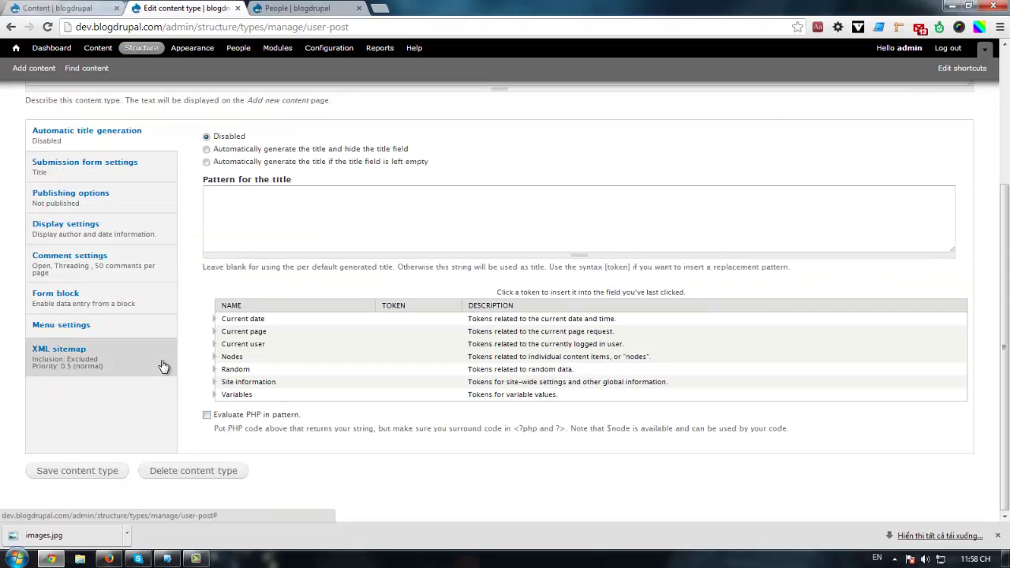
pyautogui.click(109, 202)
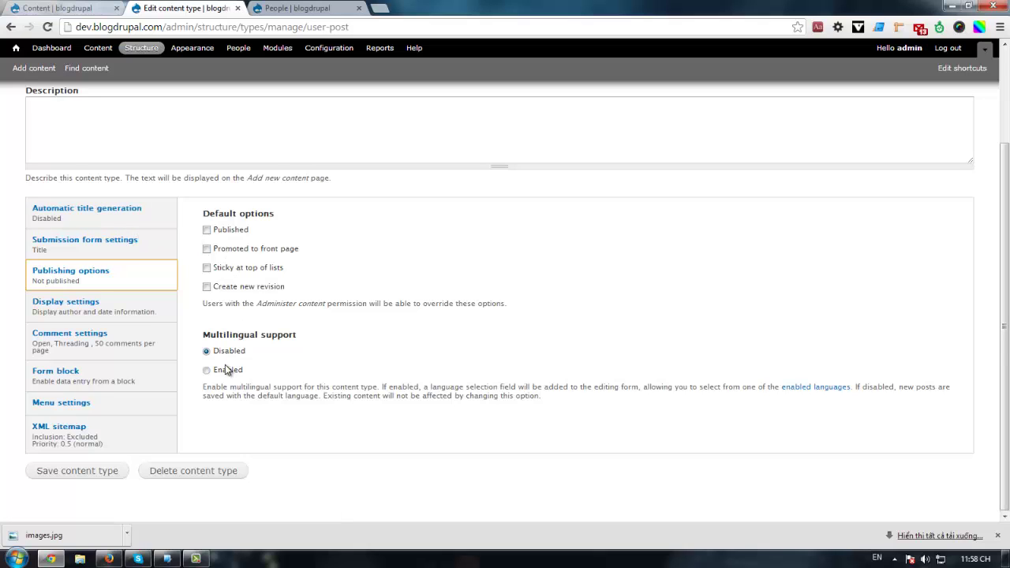
# Step: In the submission form settings, disable the preview before submitting, set the title field label to "Tên bài viết", and save the content type
pyautogui.click(83, 247)
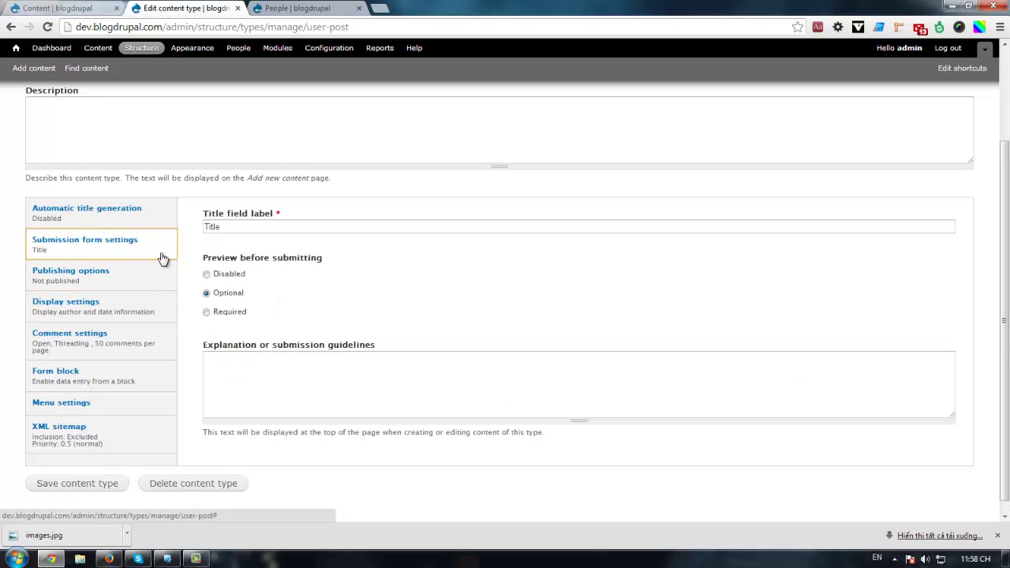
pyautogui.click(229, 275)
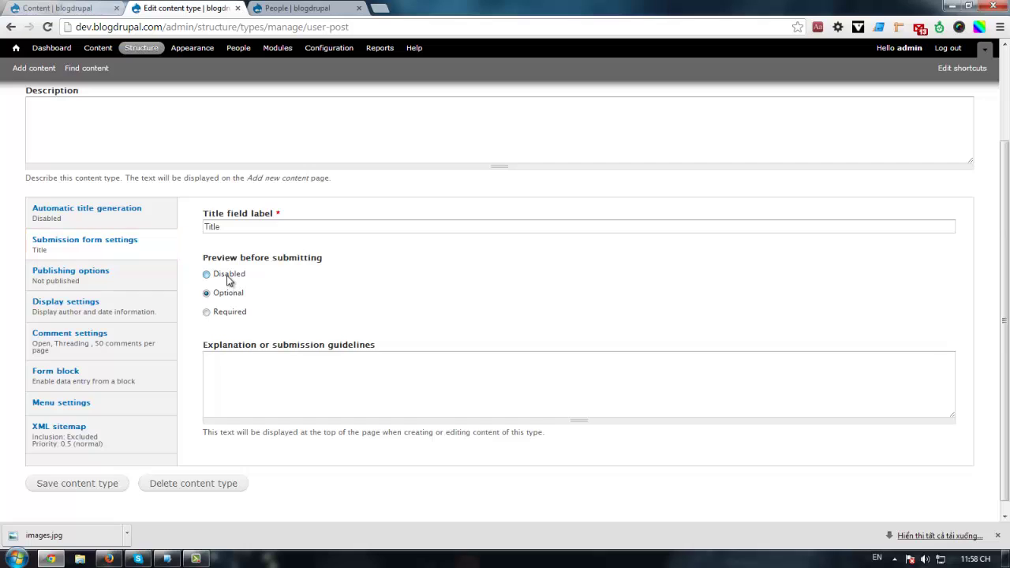
pyautogui.click(253, 226)
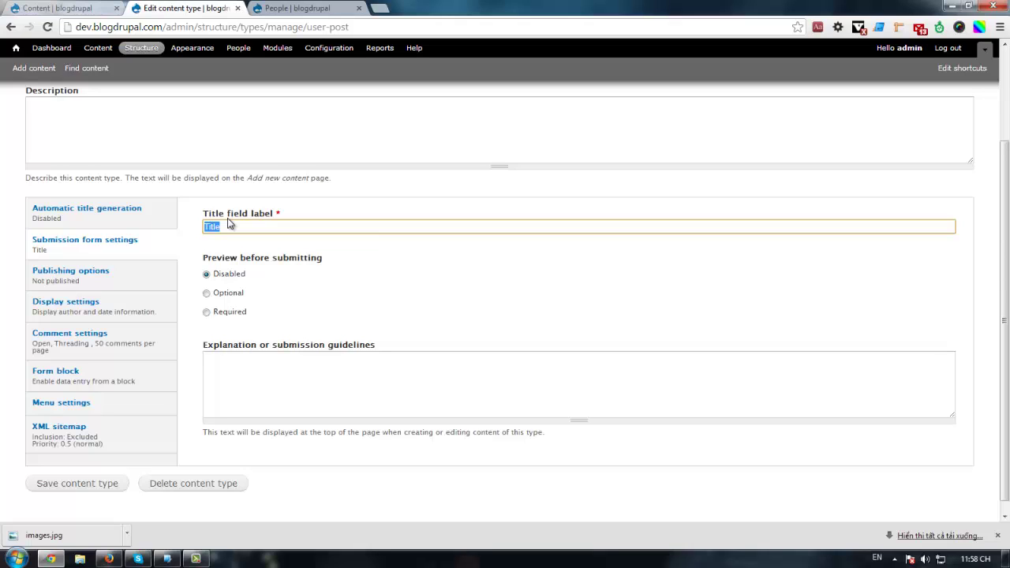
pyautogui.write('Tên')
pyautogui.press('BackSpace')
pyautogui.press('BackSpace')
pyautogui.press('BackSpace')
pyautogui.write('S')
pyautogui.press('BackSpace')
pyautogui.write('Te')
pyautogui.click(71, 487)
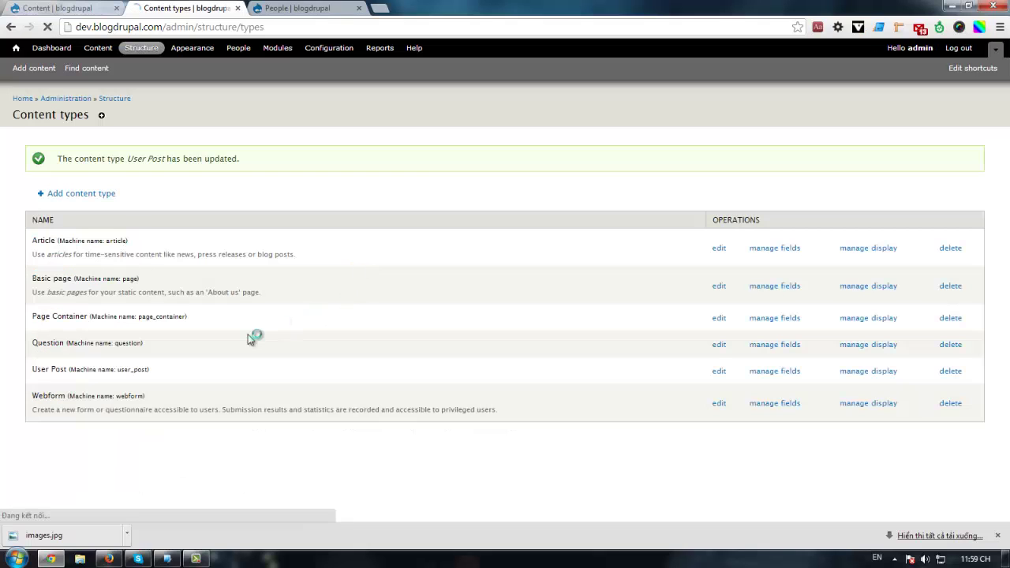
# Step: Switch to Firefox and load the Post a Blog Here page afresh without resending the previewed form data
pyautogui.hotkey('alt', 'Tab')
pyautogui.press('F5')
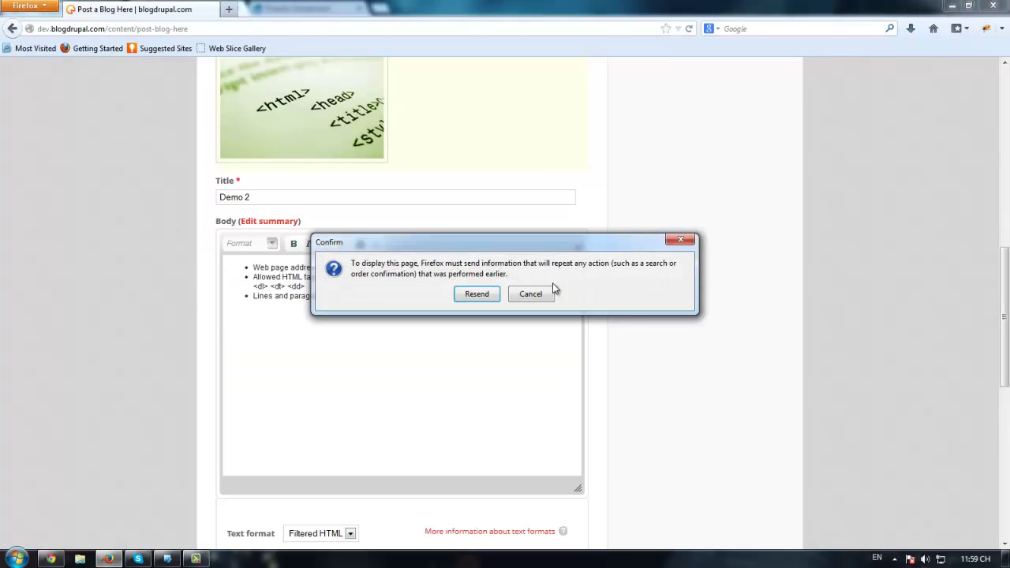
pyautogui.click(531, 293)
pyautogui.click(207, 28)
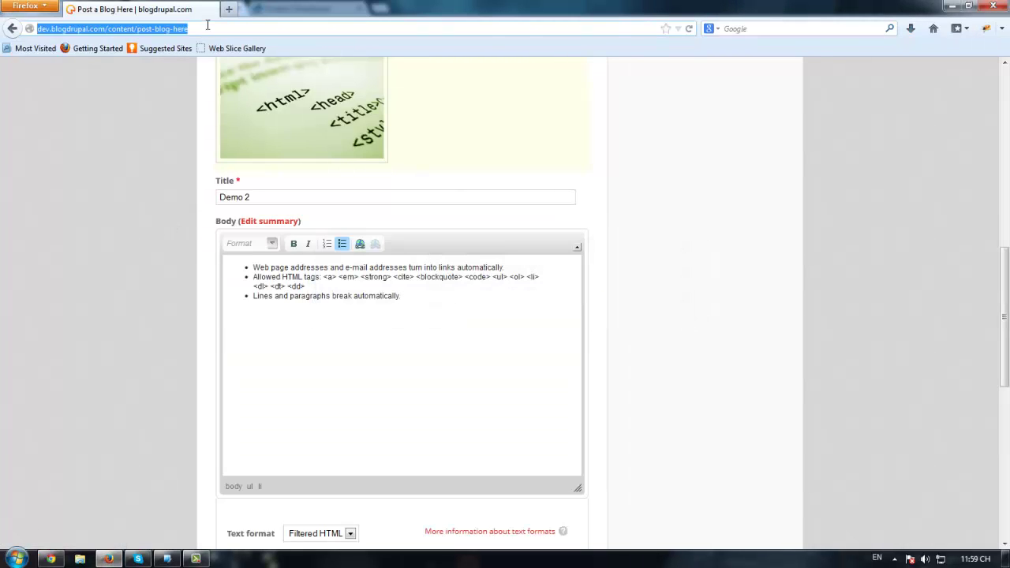
pyautogui.press('Return')
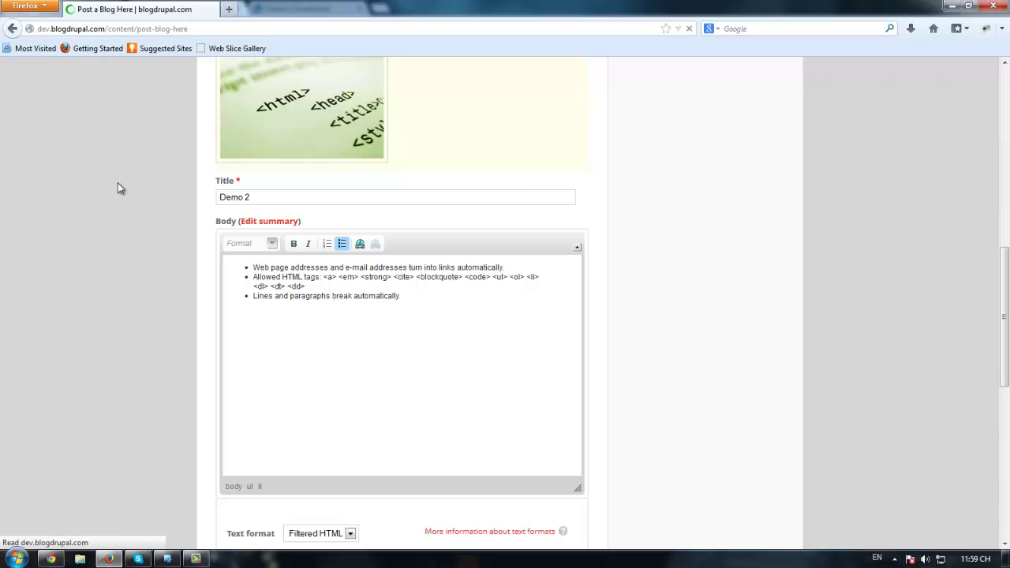
# Step: Examine the submission form's title field label and the buttons at its end
pyautogui.scroll(-3, 131, 203)
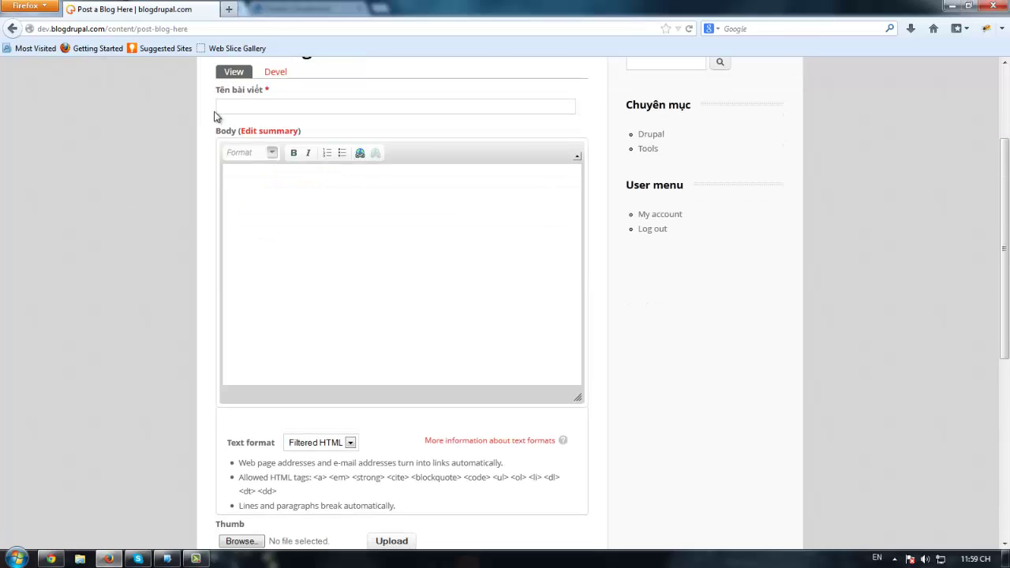
pyautogui.hotkey('ctrl', 'a')
pyautogui.click(293, 97)
pyautogui.moveTo(269, 92); pyautogui.dragTo(221, 92)
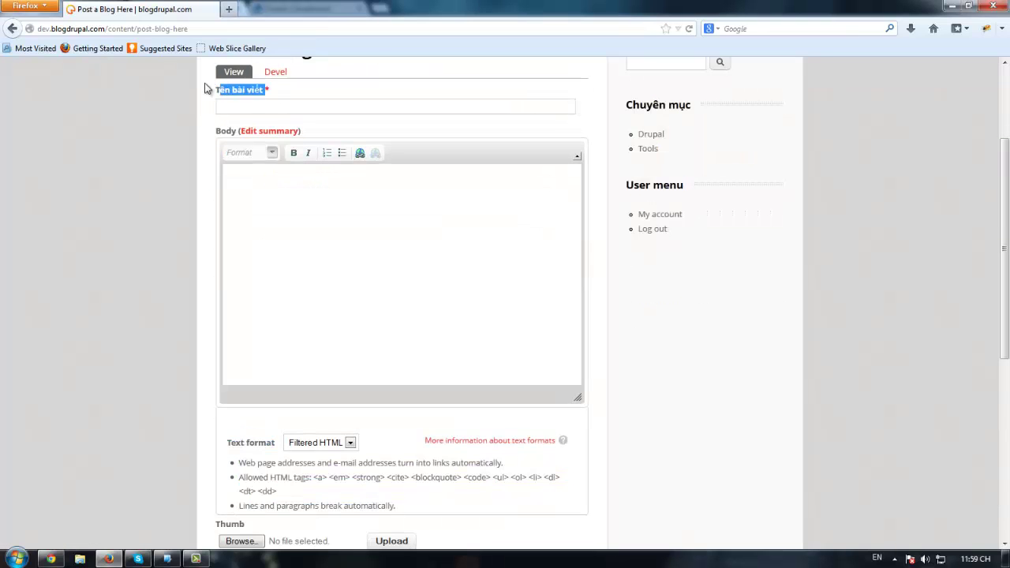
pyautogui.click(167, 114)
pyautogui.scroll(-5, 331, 237)
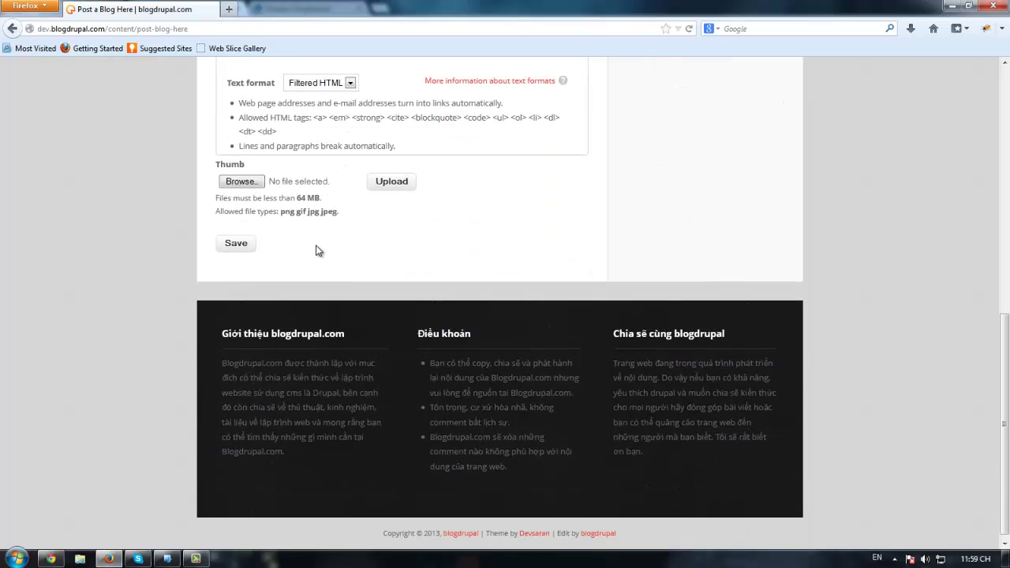
pyautogui.scroll(3, 307, 251)
pyautogui.scroll(3, 339, 205)
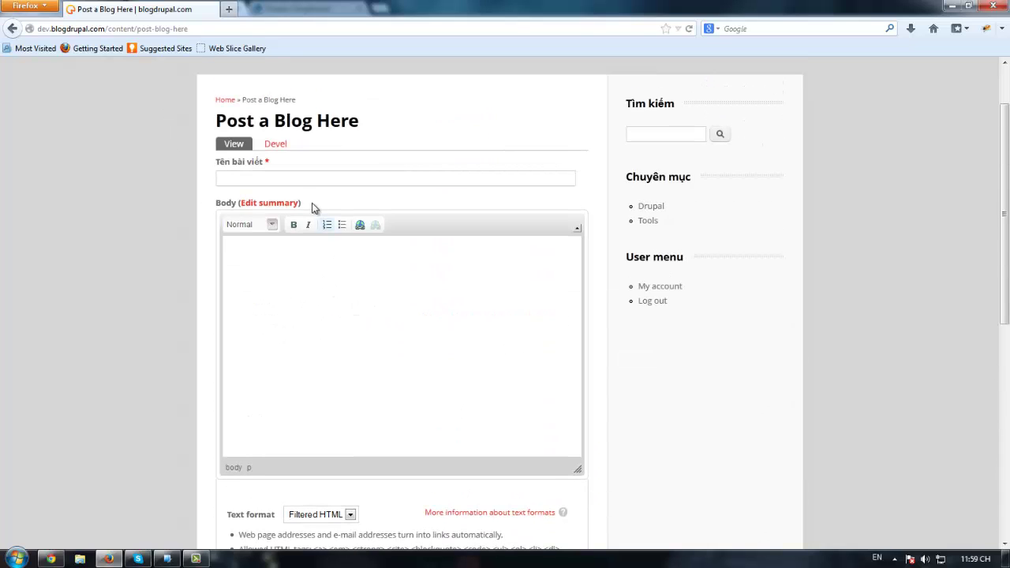
# Step: Check the saved content types in Chrome, return to Firefox, and reload the Post a Blog Here form
pyautogui.click(50, 558)
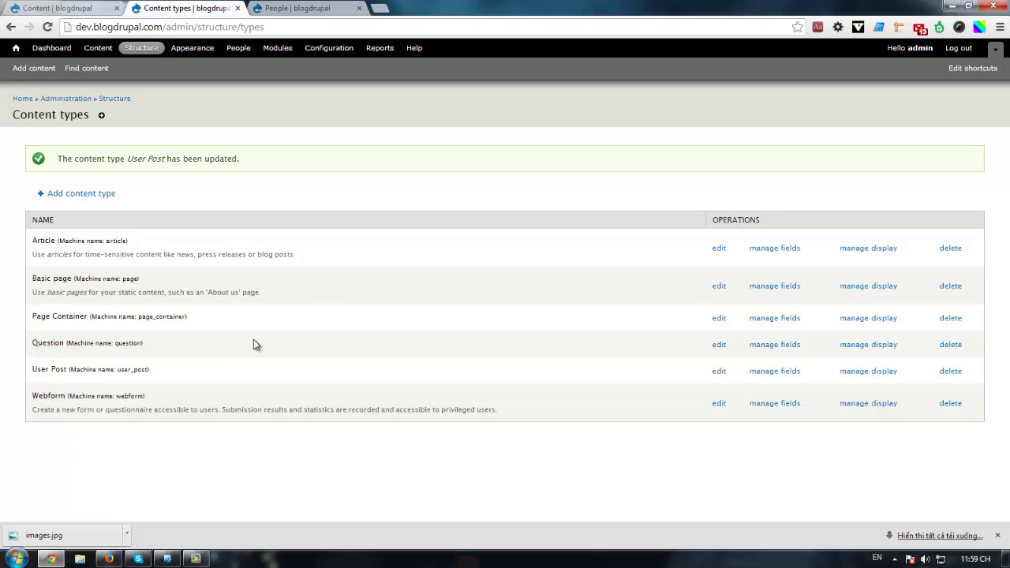
pyautogui.click(109, 558)
pyautogui.scroll(-5, 172, 332)
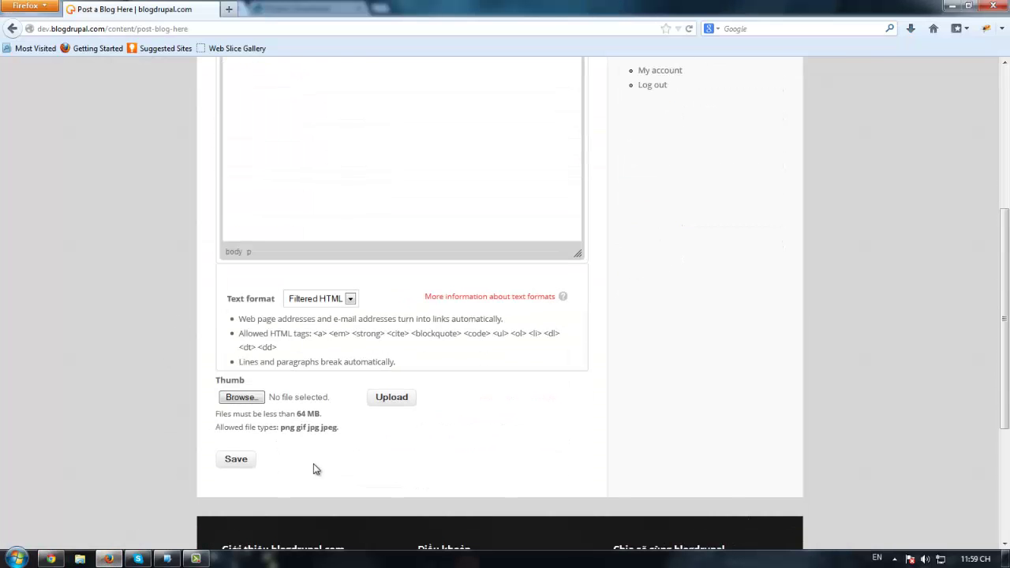
pyautogui.press('F5')
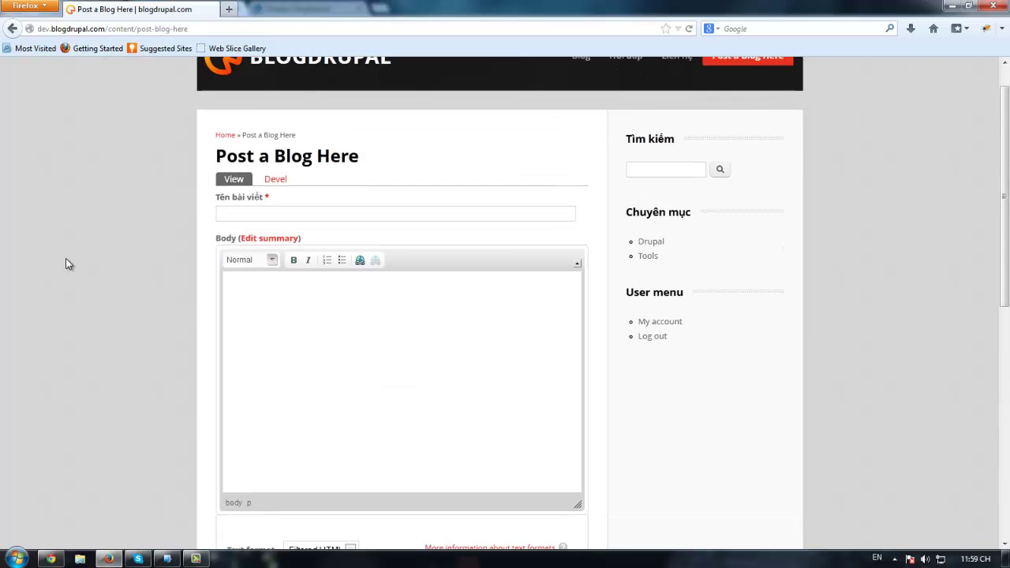
pyautogui.scroll(4, 74, 266)
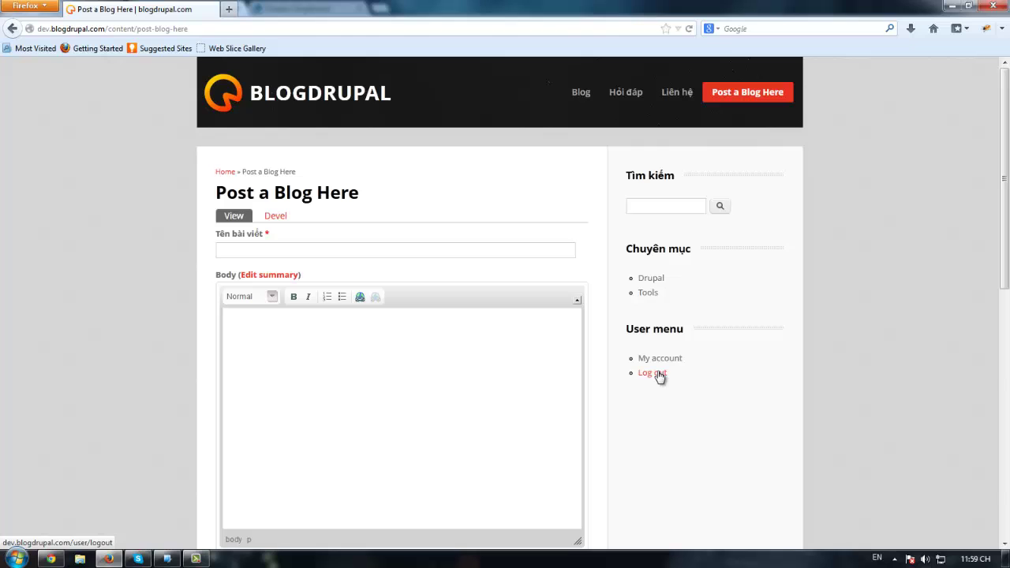
# Step: Log out of the site and view the Post a Blog Here page as an anonymous visitor
pyautogui.click(658, 375)
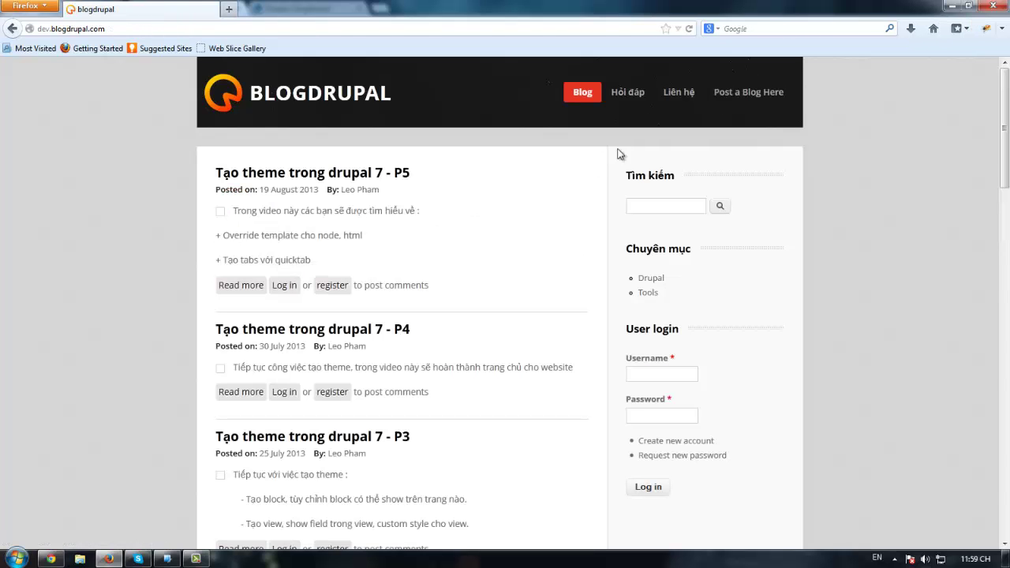
pyautogui.click(746, 93)
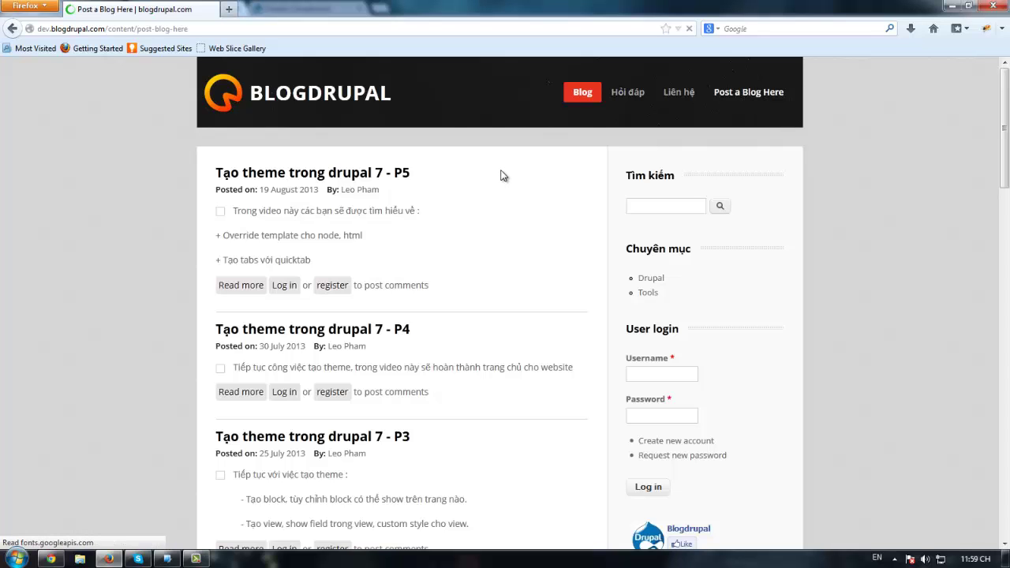
pyautogui.scroll(-2, 431, 272)
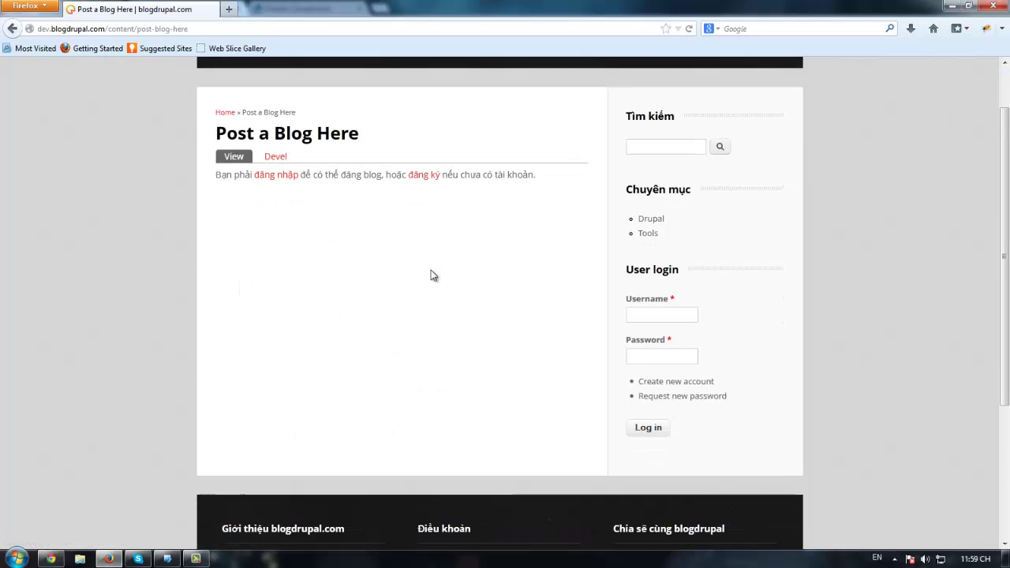
pyautogui.scroll(2, 436, 286)
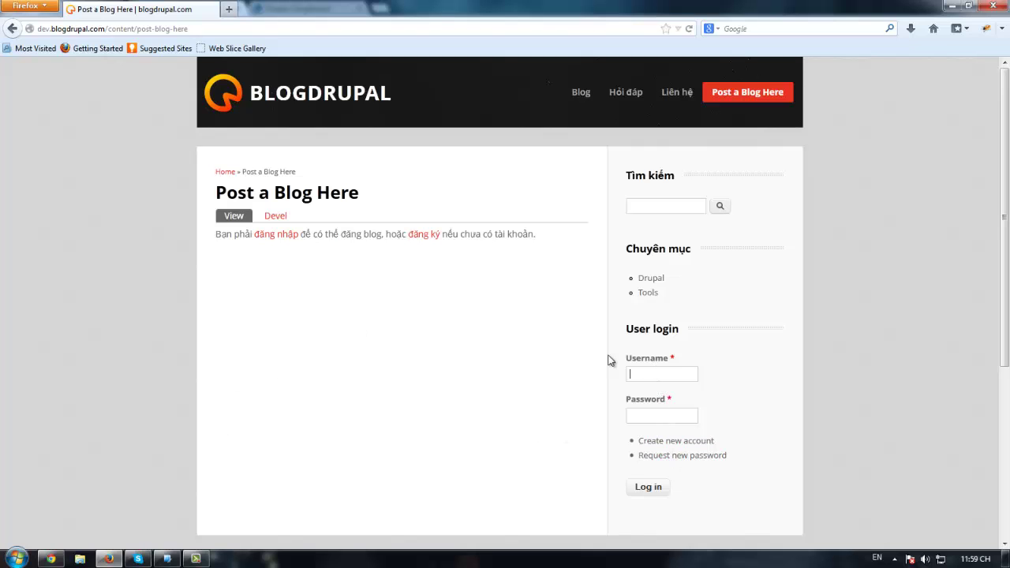
# Step: Log in to the site as user1 by filling in the username and account password
pyautogui.click(638, 376)
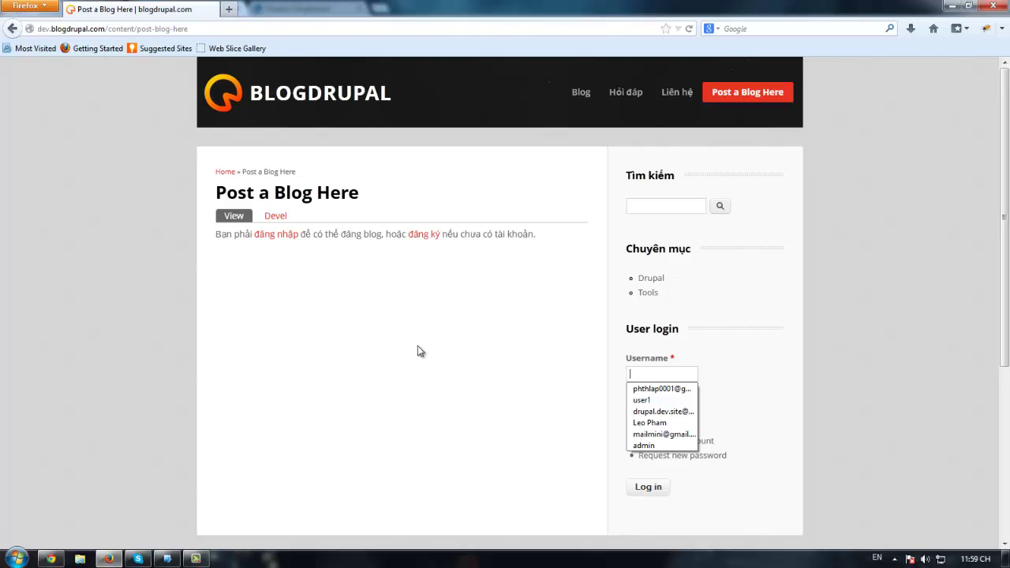
pyautogui.click(401, 322)
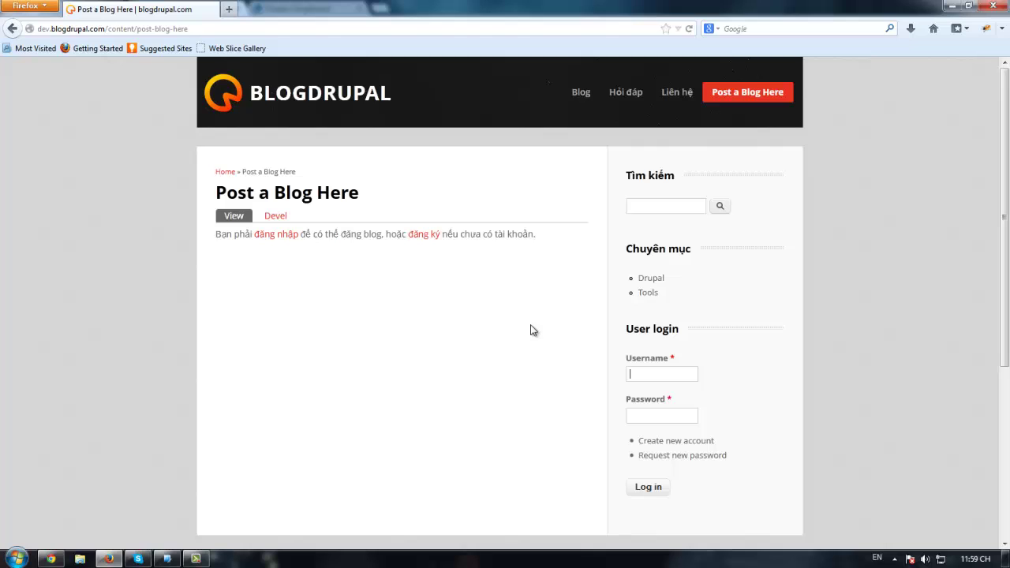
pyautogui.click(670, 371)
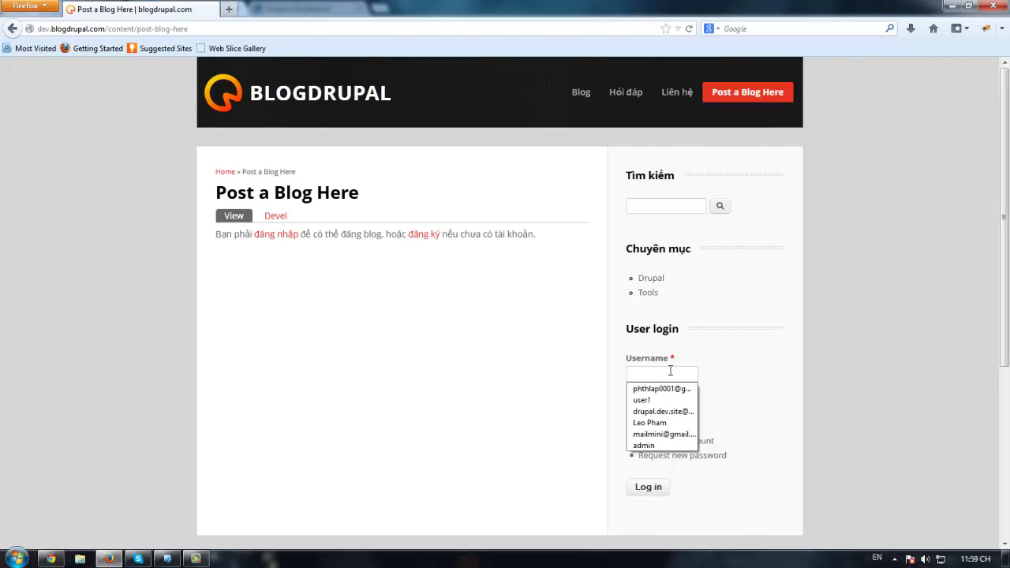
pyautogui.write('user1')
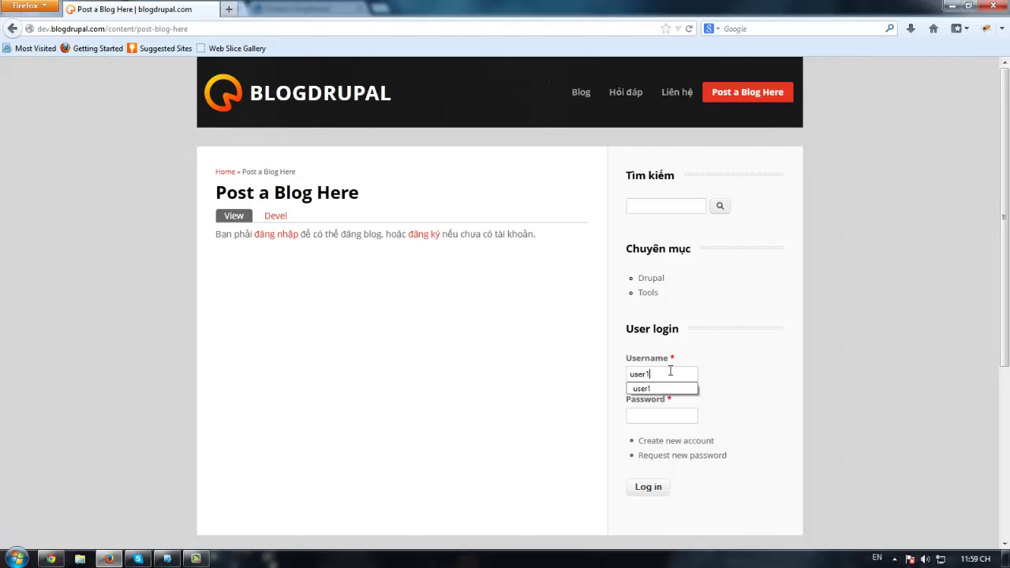
pyautogui.press('Tab')
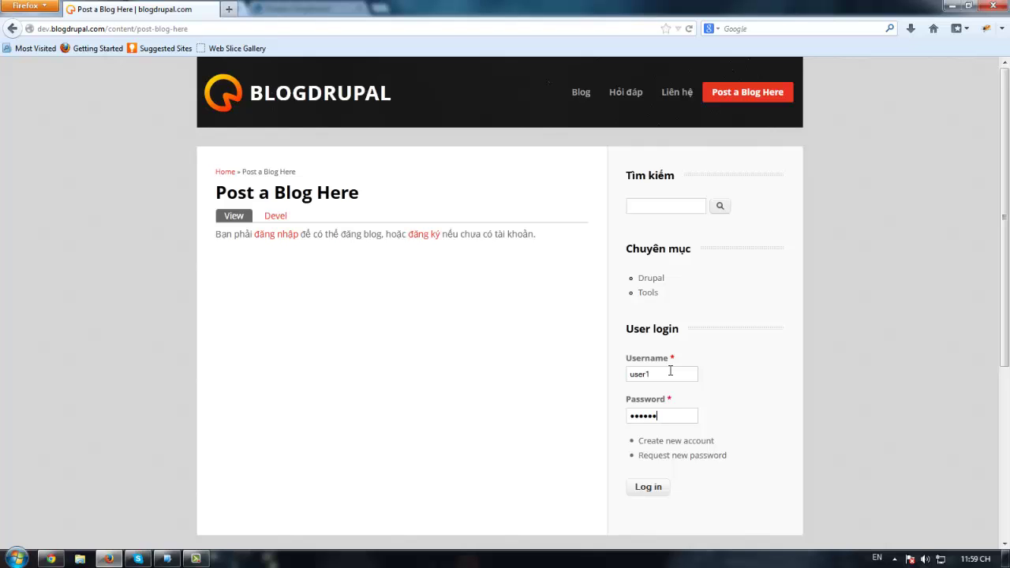
pyautogui.press('Return')
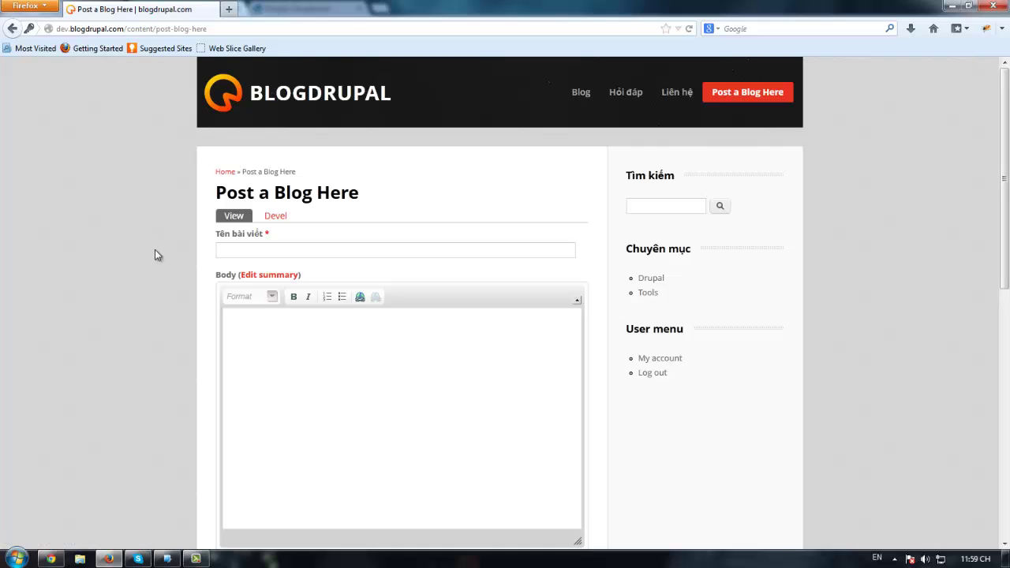
# Step: Set the Body field's text format to Plain text on the Post a Blog Here form
pyautogui.scroll(-7, 150, 252)
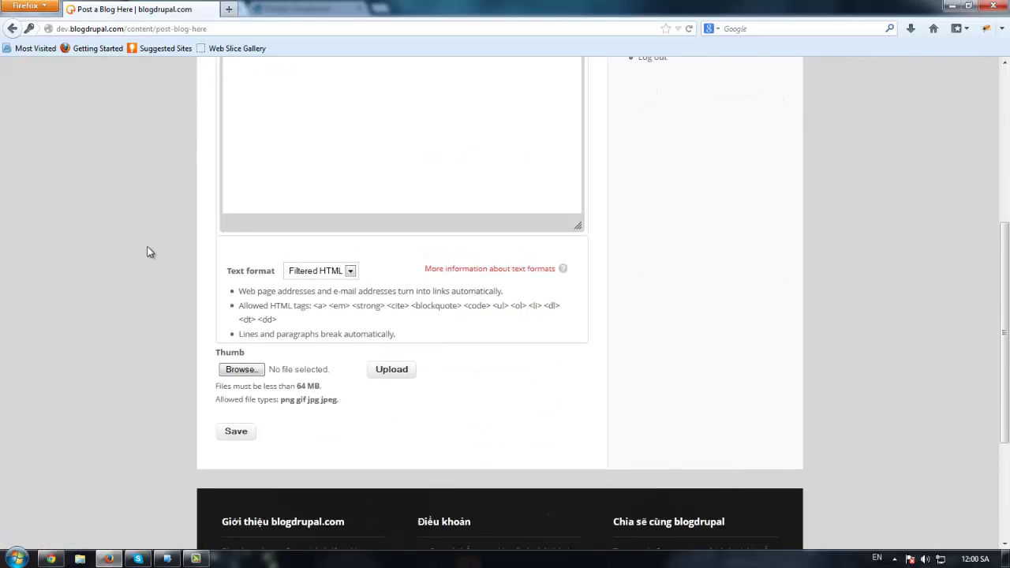
pyautogui.scroll(4, 150, 253)
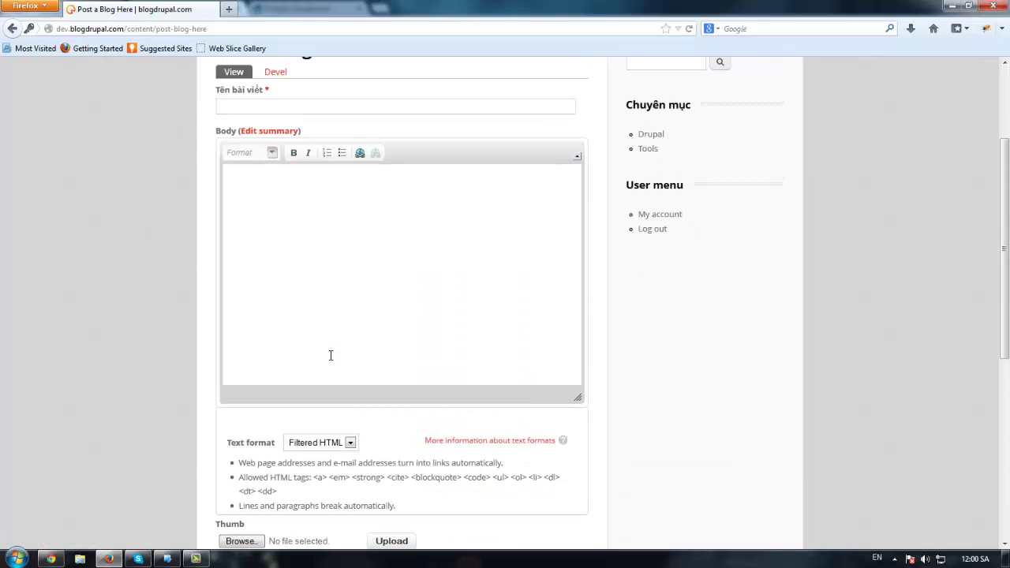
pyautogui.click(313, 443)
pyautogui.click(311, 465)
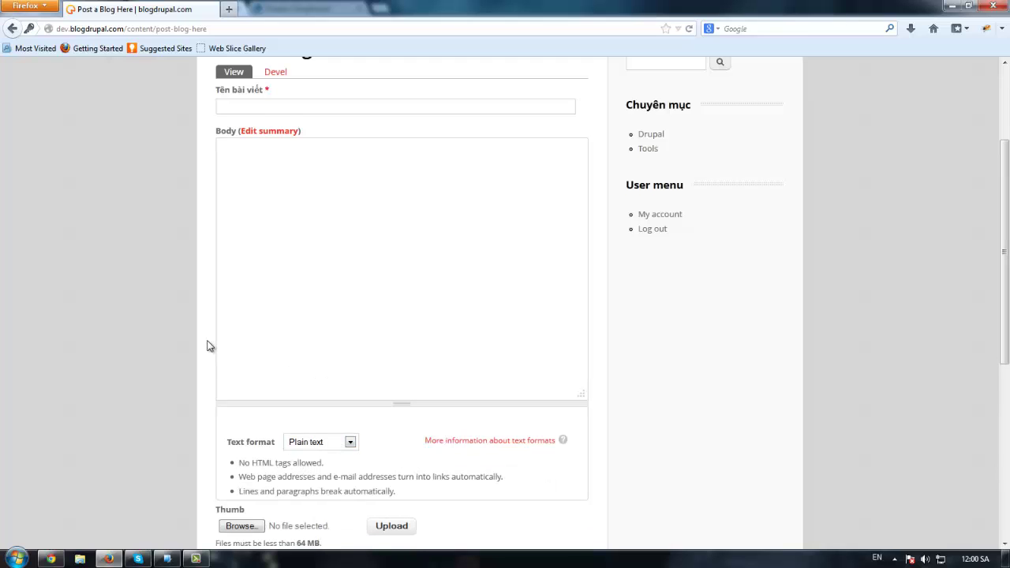
# Step: Examine the text format guidelines under the Body field and the rest of the submission form
pyautogui.scroll(-3, 209, 345)
pyautogui.moveTo(413, 361); pyautogui.dragTo(530, 355)
pyautogui.click(513, 353)
pyautogui.moveTo(399, 349); pyautogui.dragTo(232, 288)
pyautogui.click(185, 277)
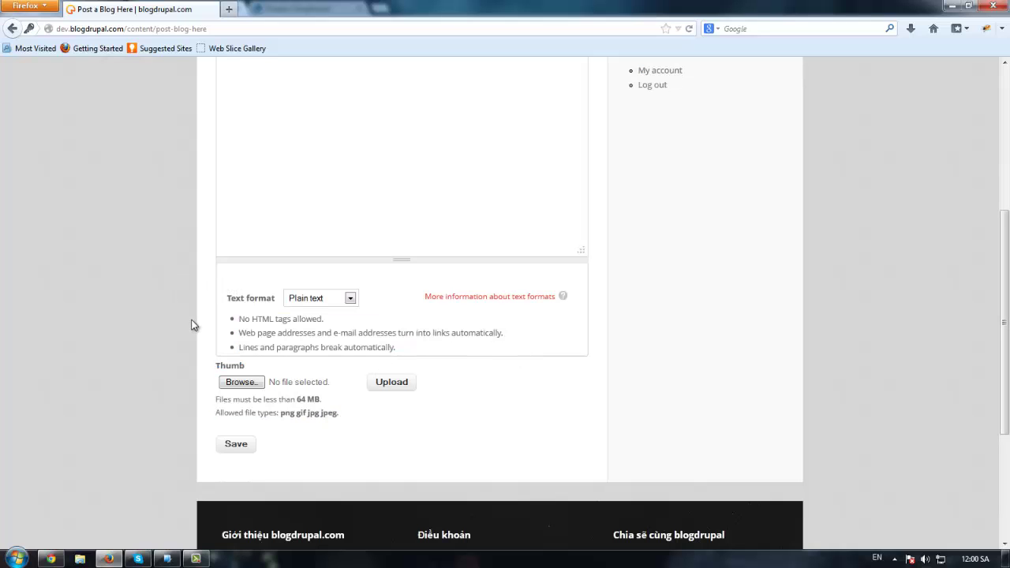
pyautogui.scroll(10, 192, 323)
pyautogui.scroll(-10, 237, 355)
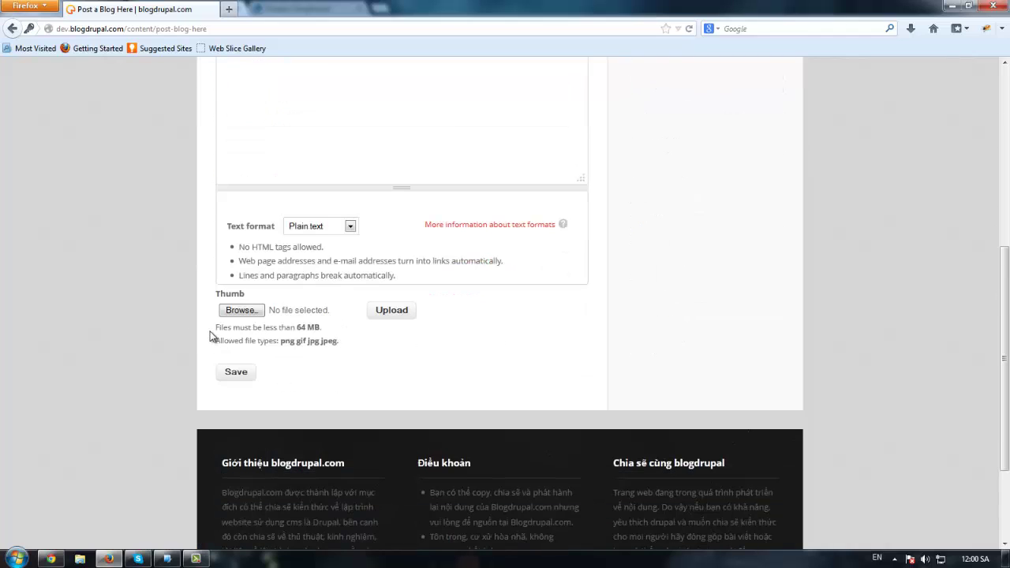
pyautogui.scroll(3, 210, 337)
pyautogui.scroll(-3, 210, 336)
pyautogui.moveTo(345, 344); pyautogui.dragTo(225, 324)
pyautogui.click(208, 296)
pyautogui.moveTo(363, 345); pyautogui.dragTo(320, 344)
pyautogui.click(189, 322)
pyautogui.scroll(2, 332, 316)
pyautogui.scroll(-1, 409, 350)
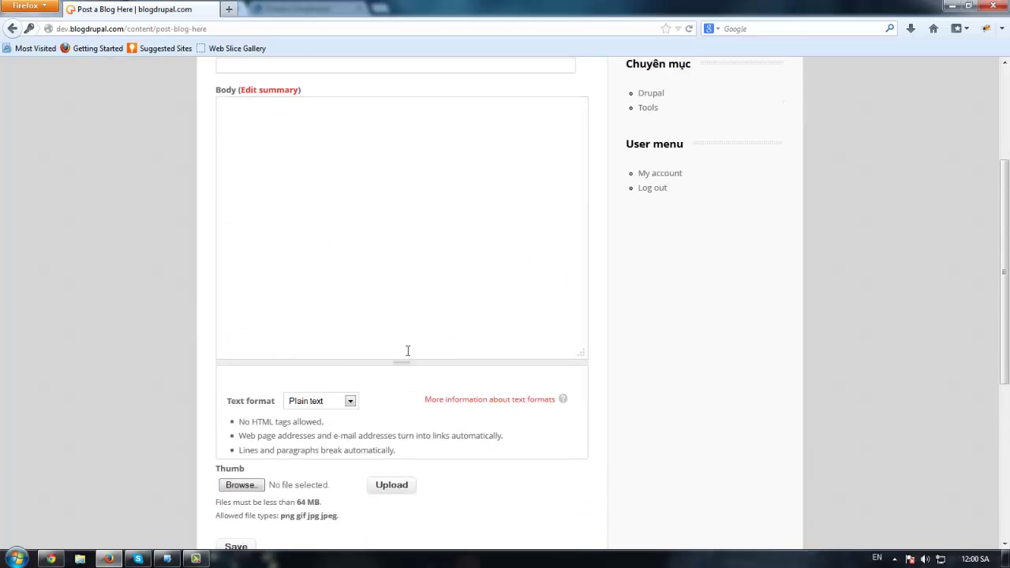
pyautogui.moveTo(418, 348); pyautogui.dragTo(222, 313)
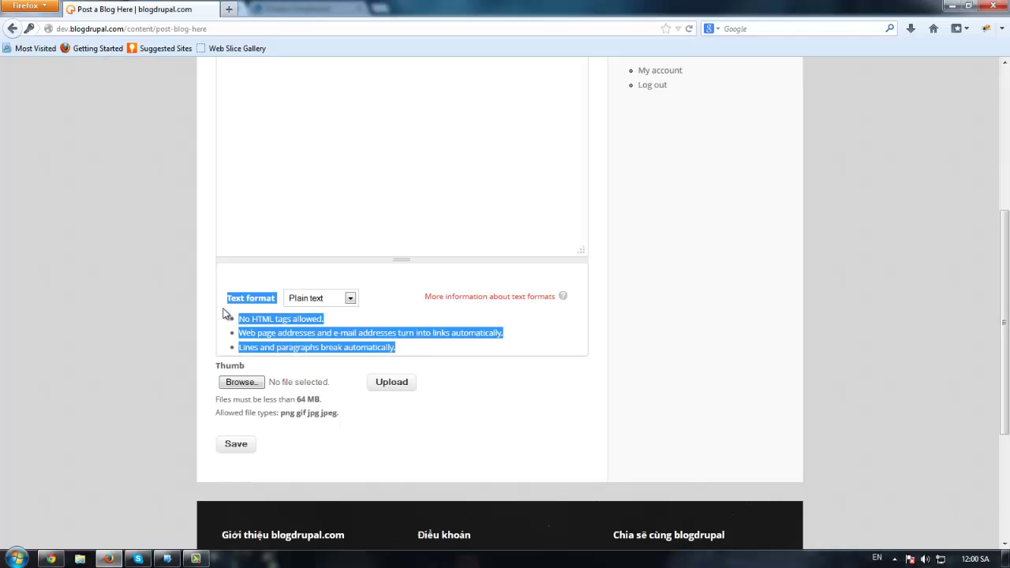
pyautogui.click(157, 254)
pyautogui.scroll(3, 297, 282)
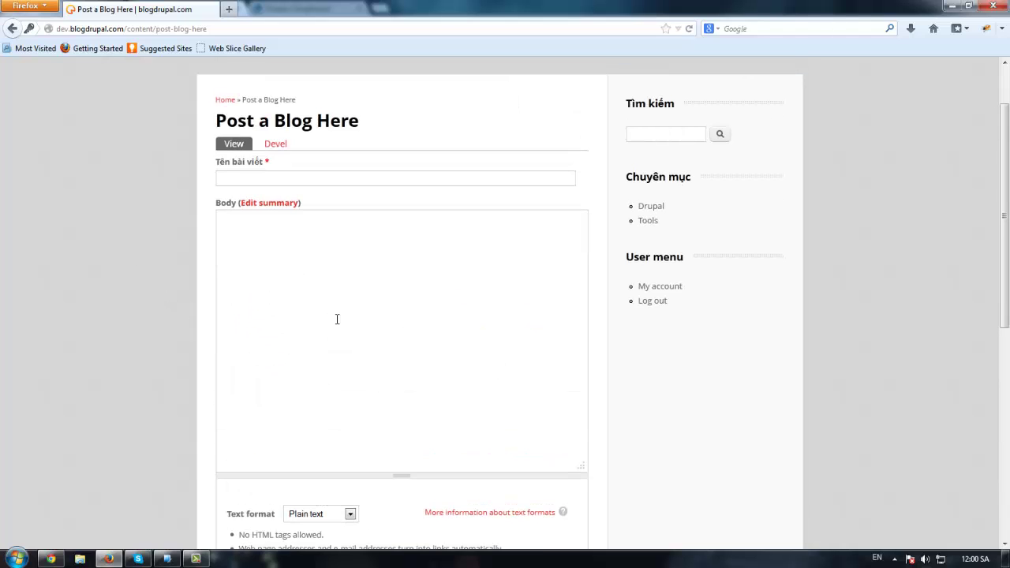
pyautogui.scroll(-2, 338, 319)
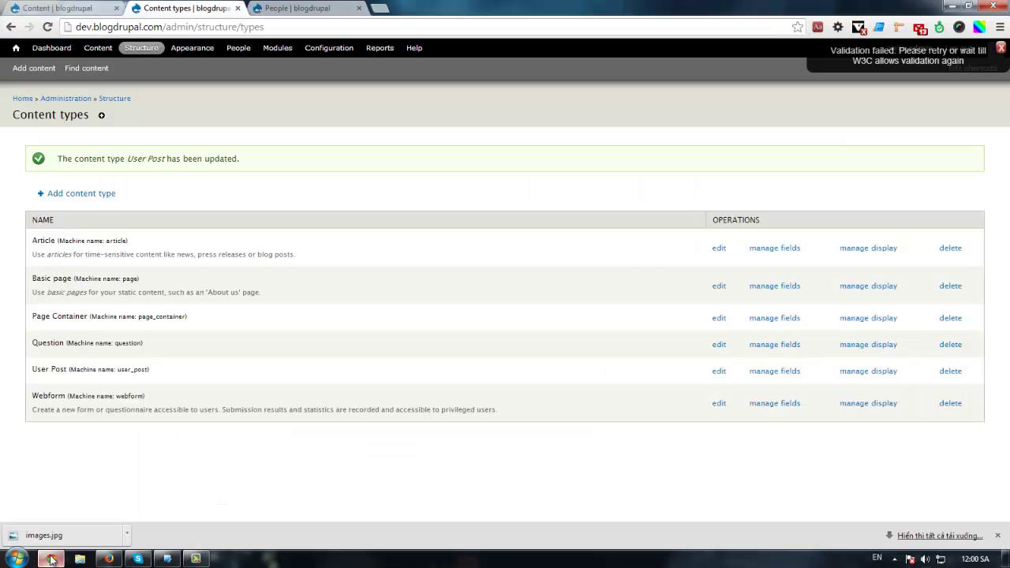
# Step: Return from Chrome to the blog form in Firefox and highlight the Text format label with its guideline list
pyautogui.click(108, 559)
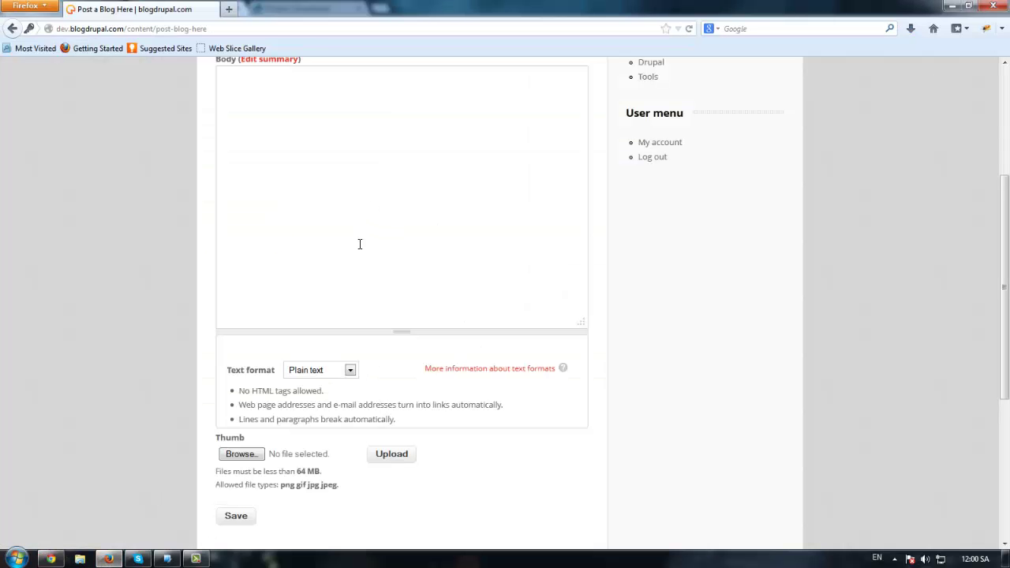
pyautogui.moveTo(416, 427); pyautogui.dragTo(221, 371)
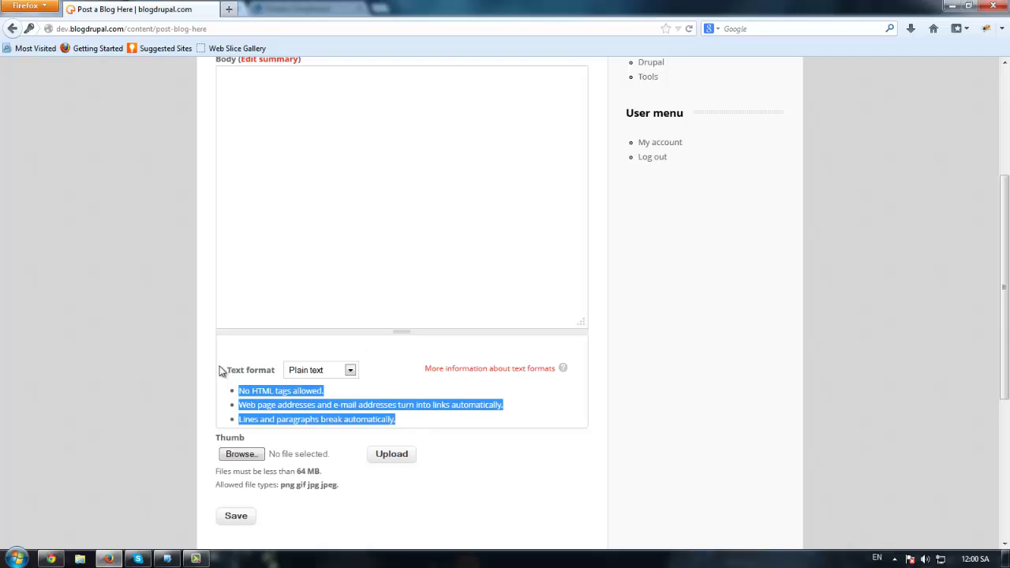
pyautogui.click(177, 210)
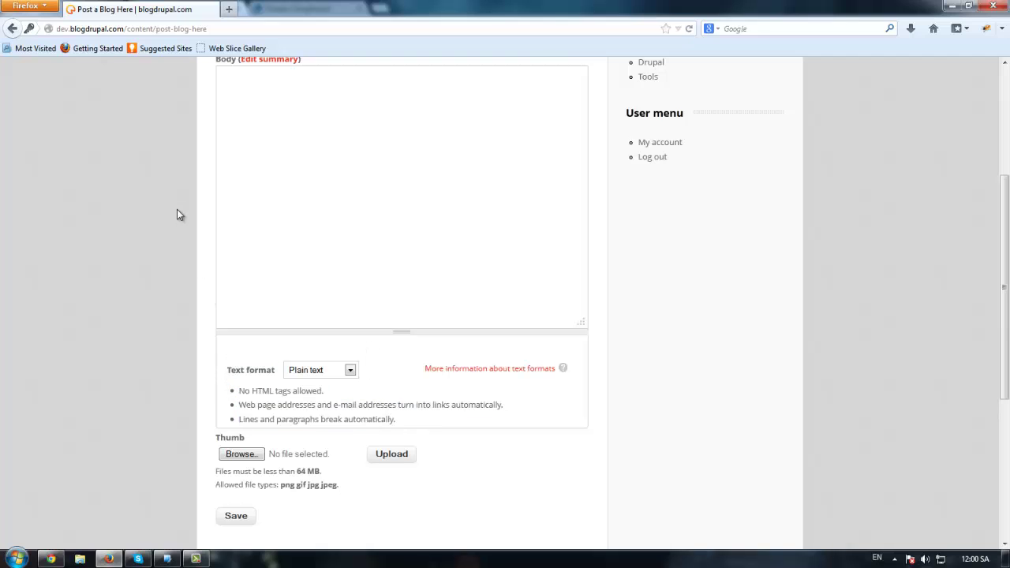
pyautogui.moveTo(387, 415); pyautogui.dragTo(228, 363)
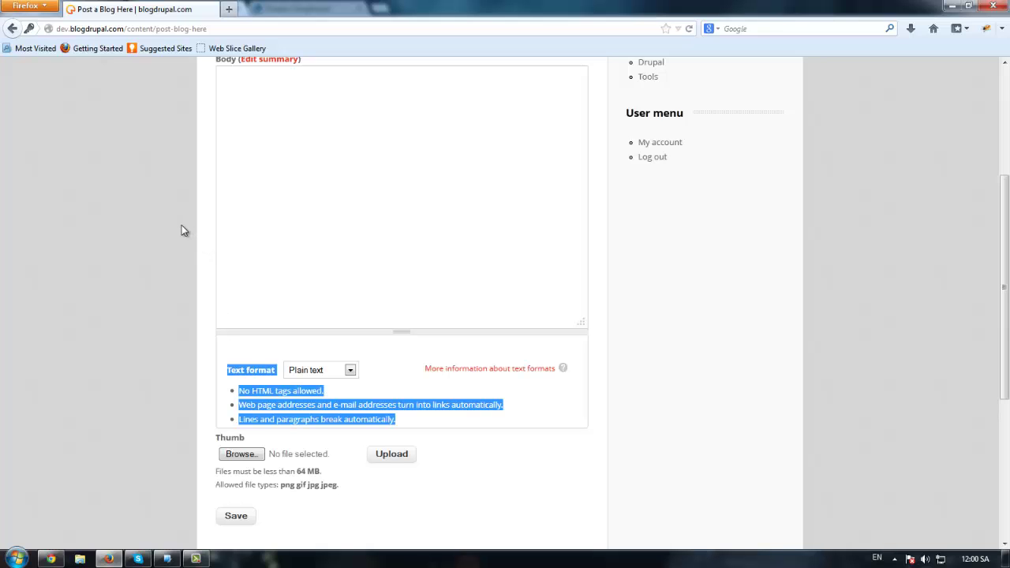